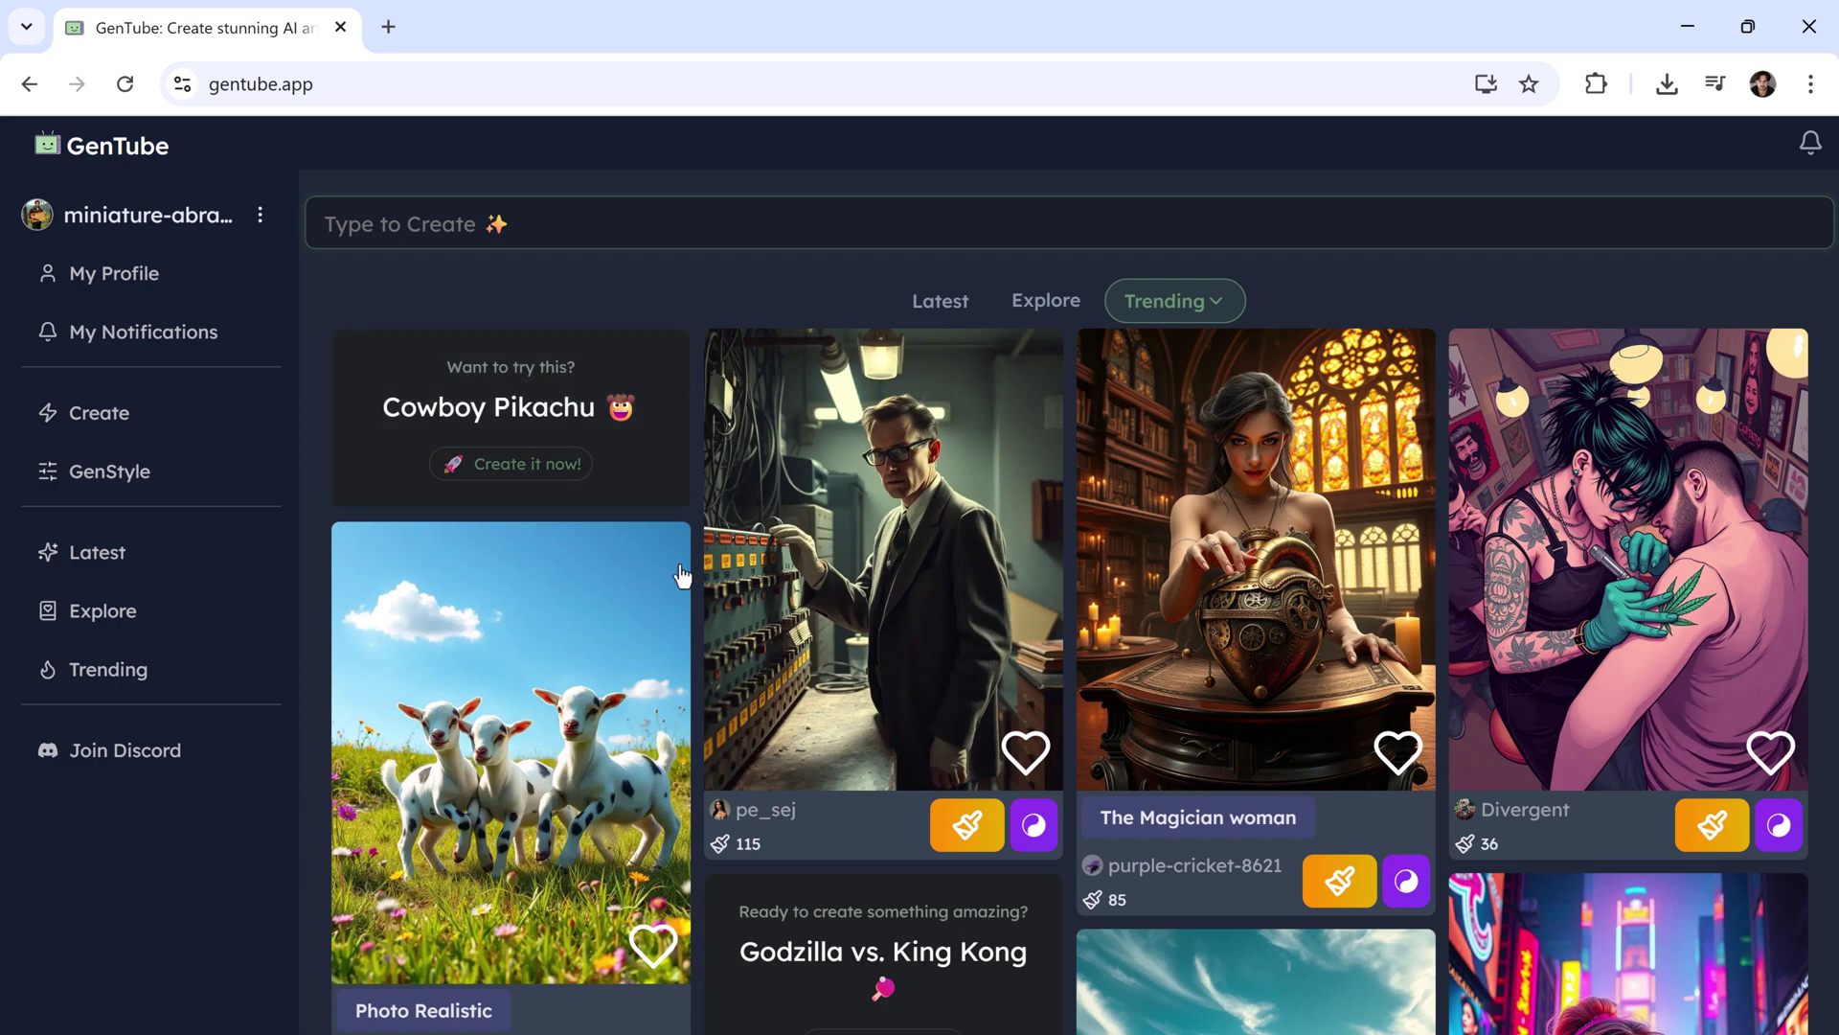
scroll(681, 575, "down", 2)
scroll(681, 575, "down", 3)
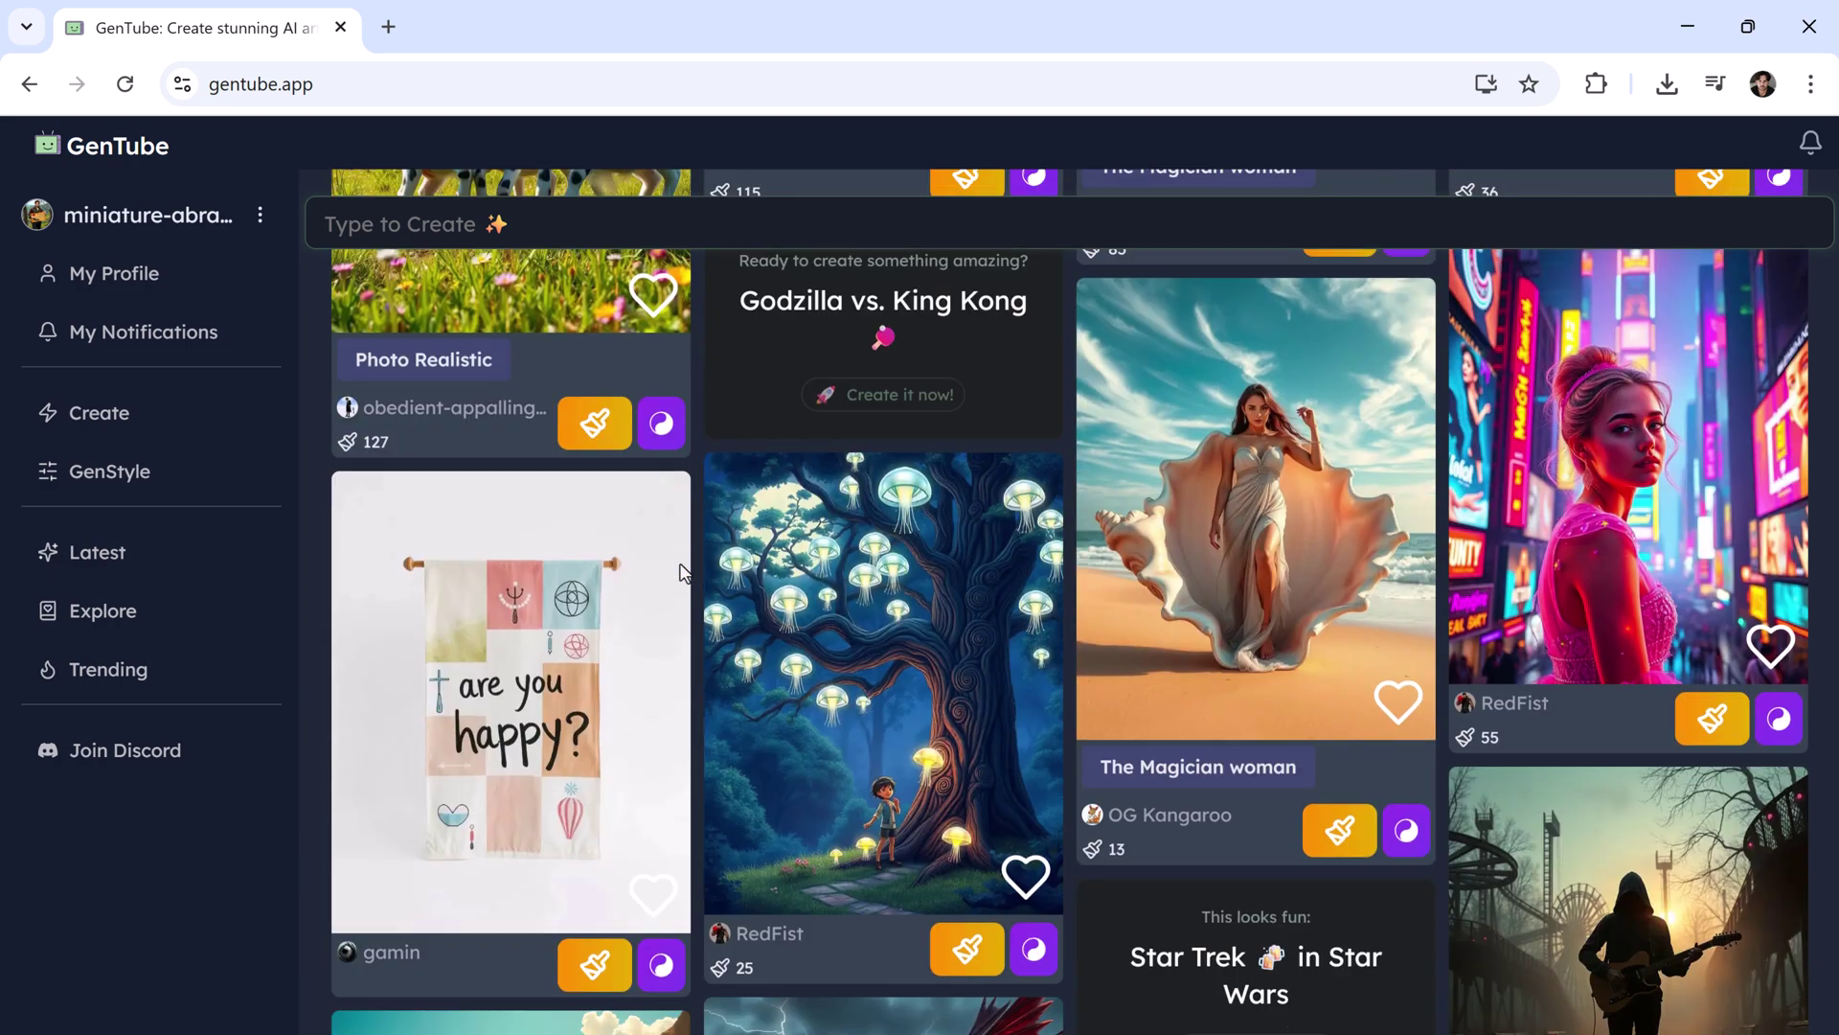
scroll(681, 573, "down", 2)
scroll(682, 573, "down", 1)
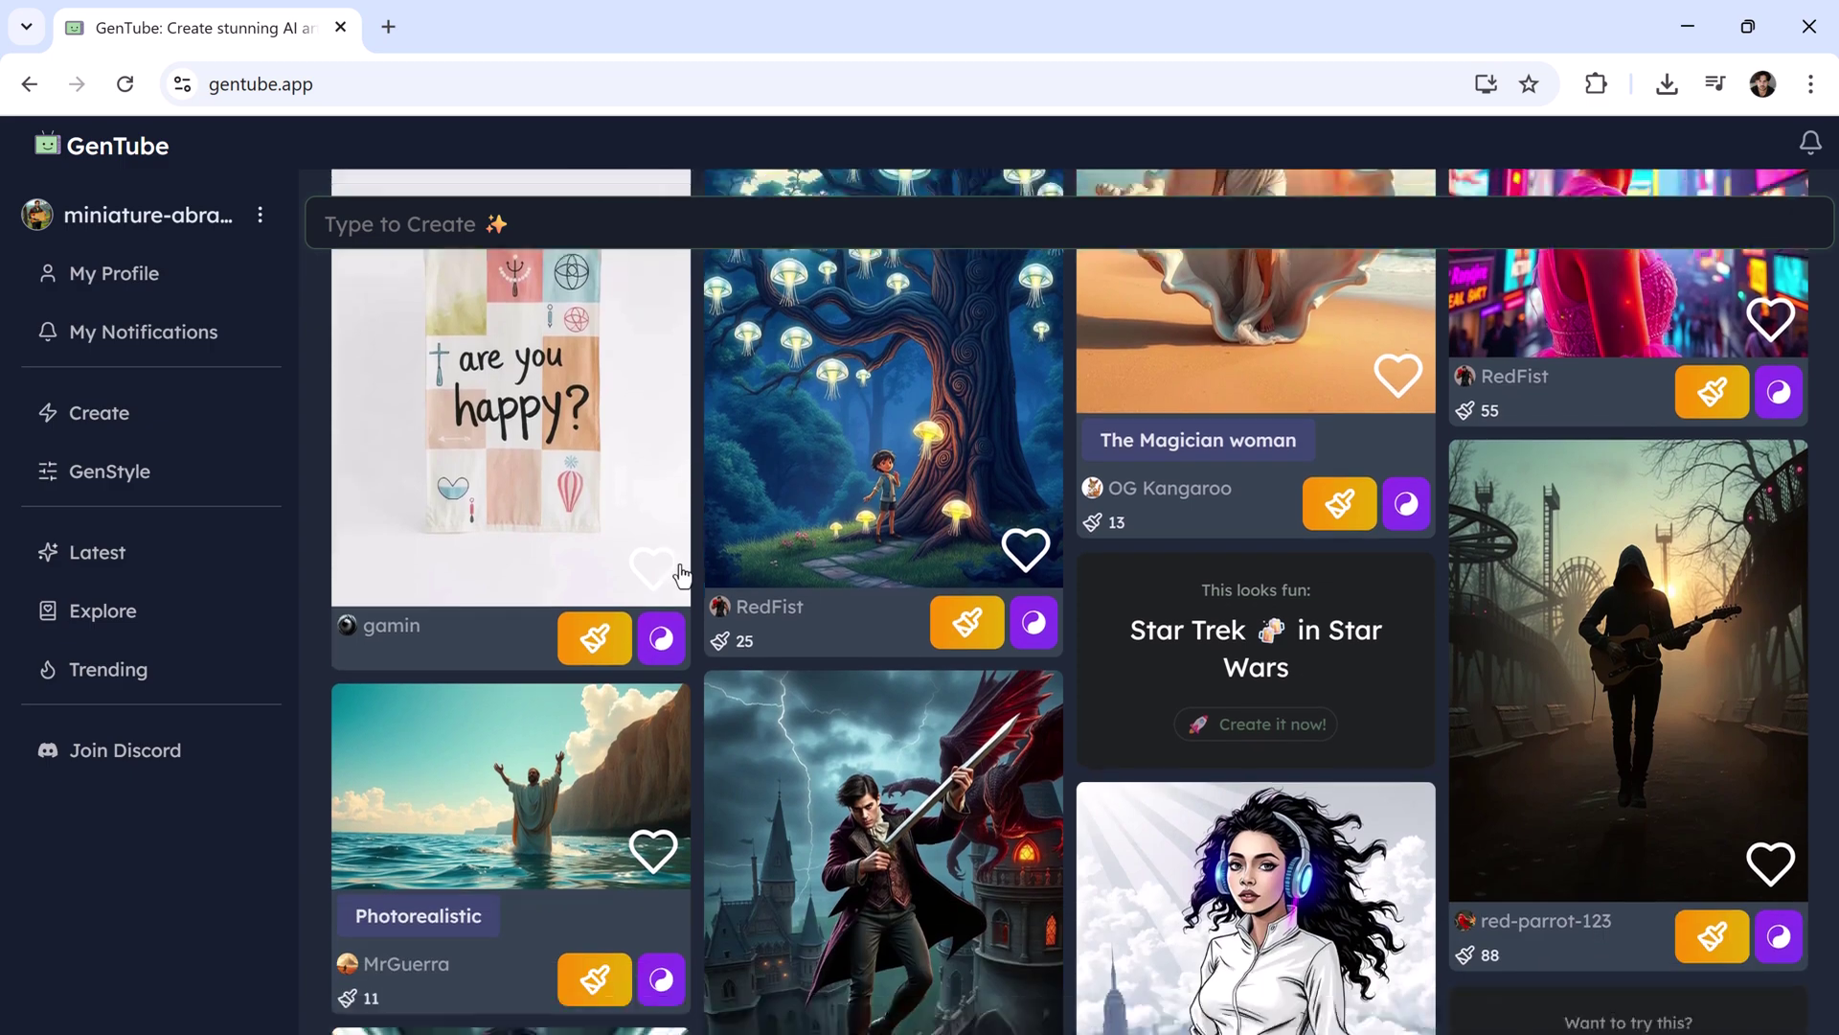
scroll(681, 572, "down", 4)
scroll(681, 575, "down", 2)
scroll(681, 576, "down", 3)
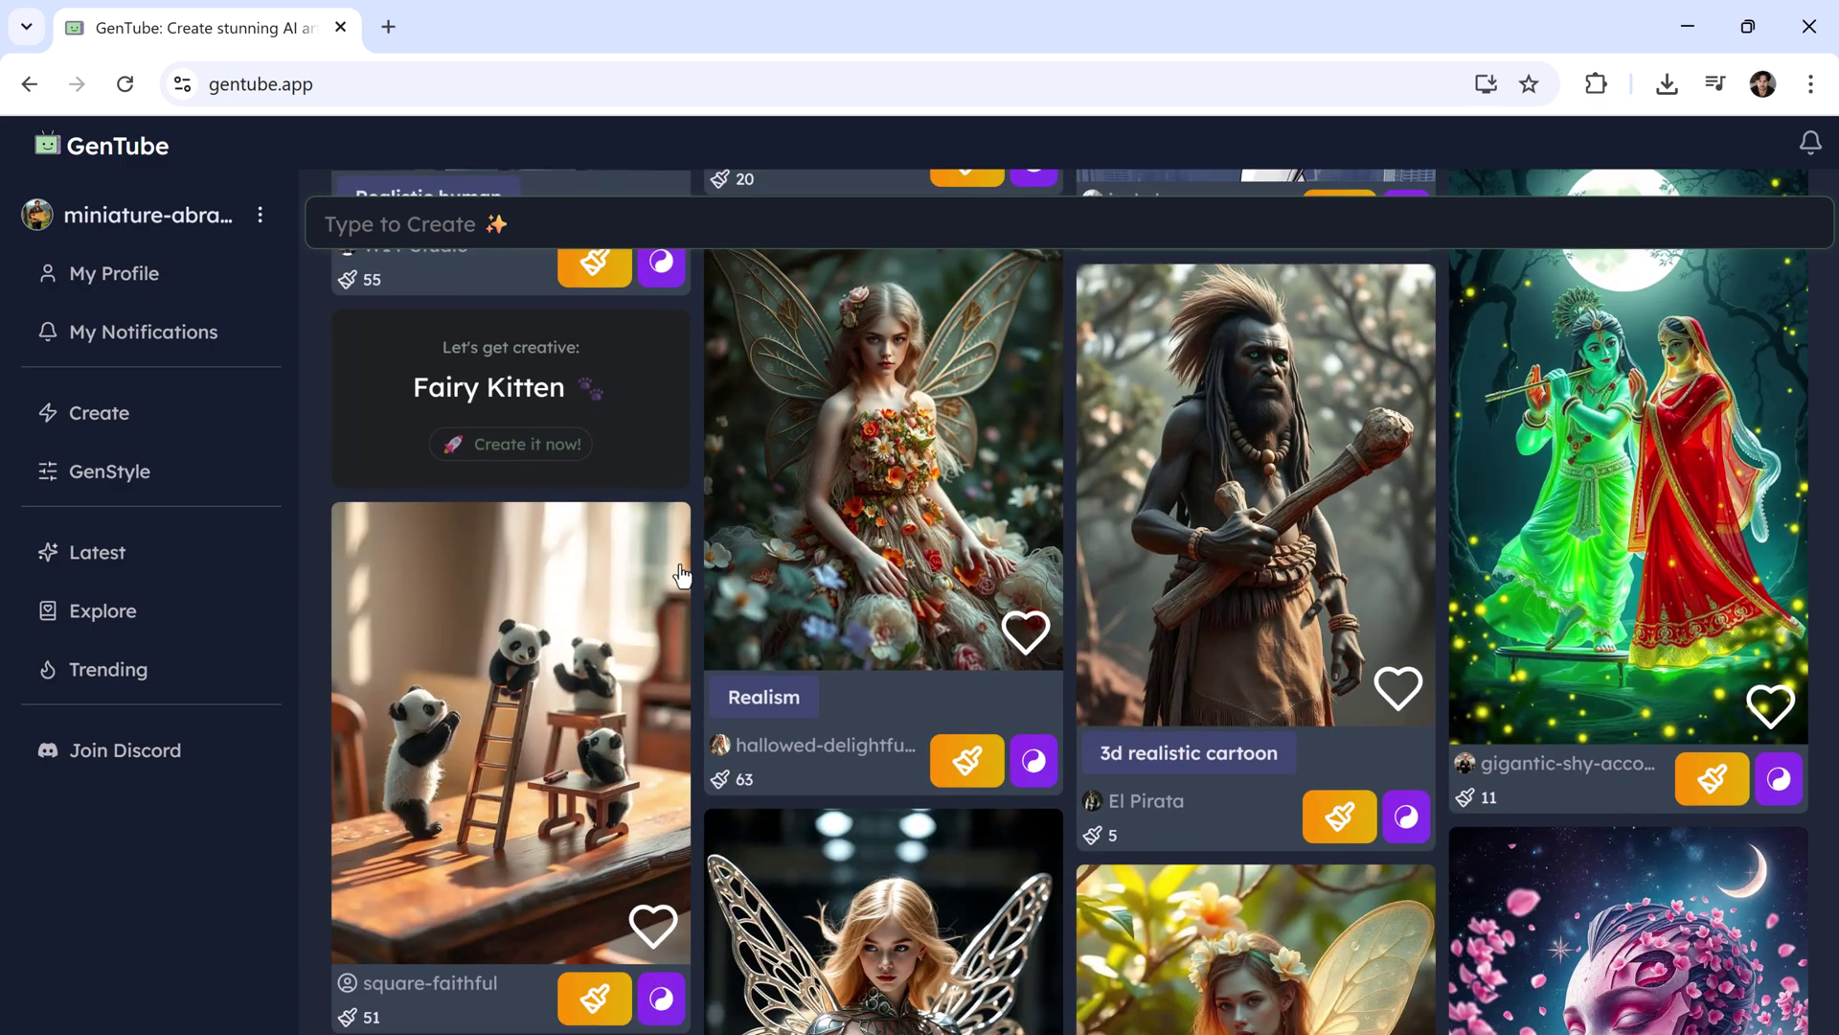
scroll(681, 576, "down", 2)
scroll(681, 574, "down", 2)
scroll(682, 575, "down", 2)
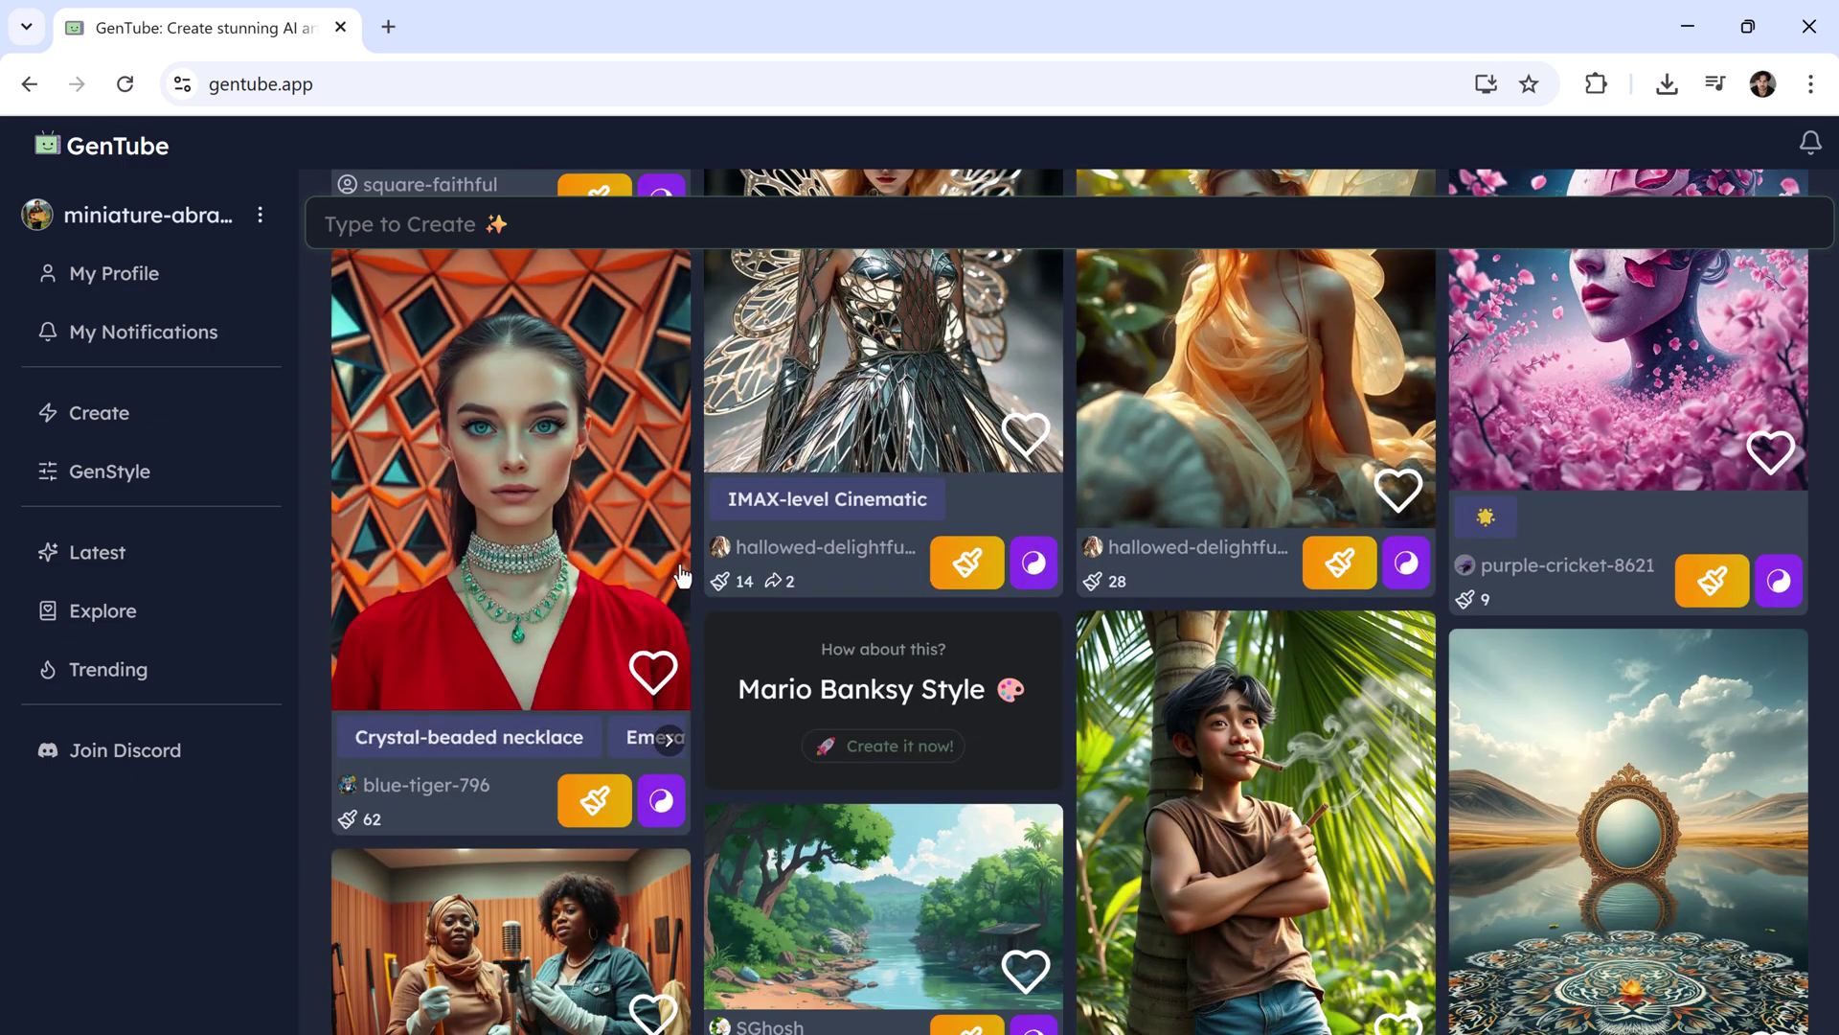
scroll(681, 575, "down", 3)
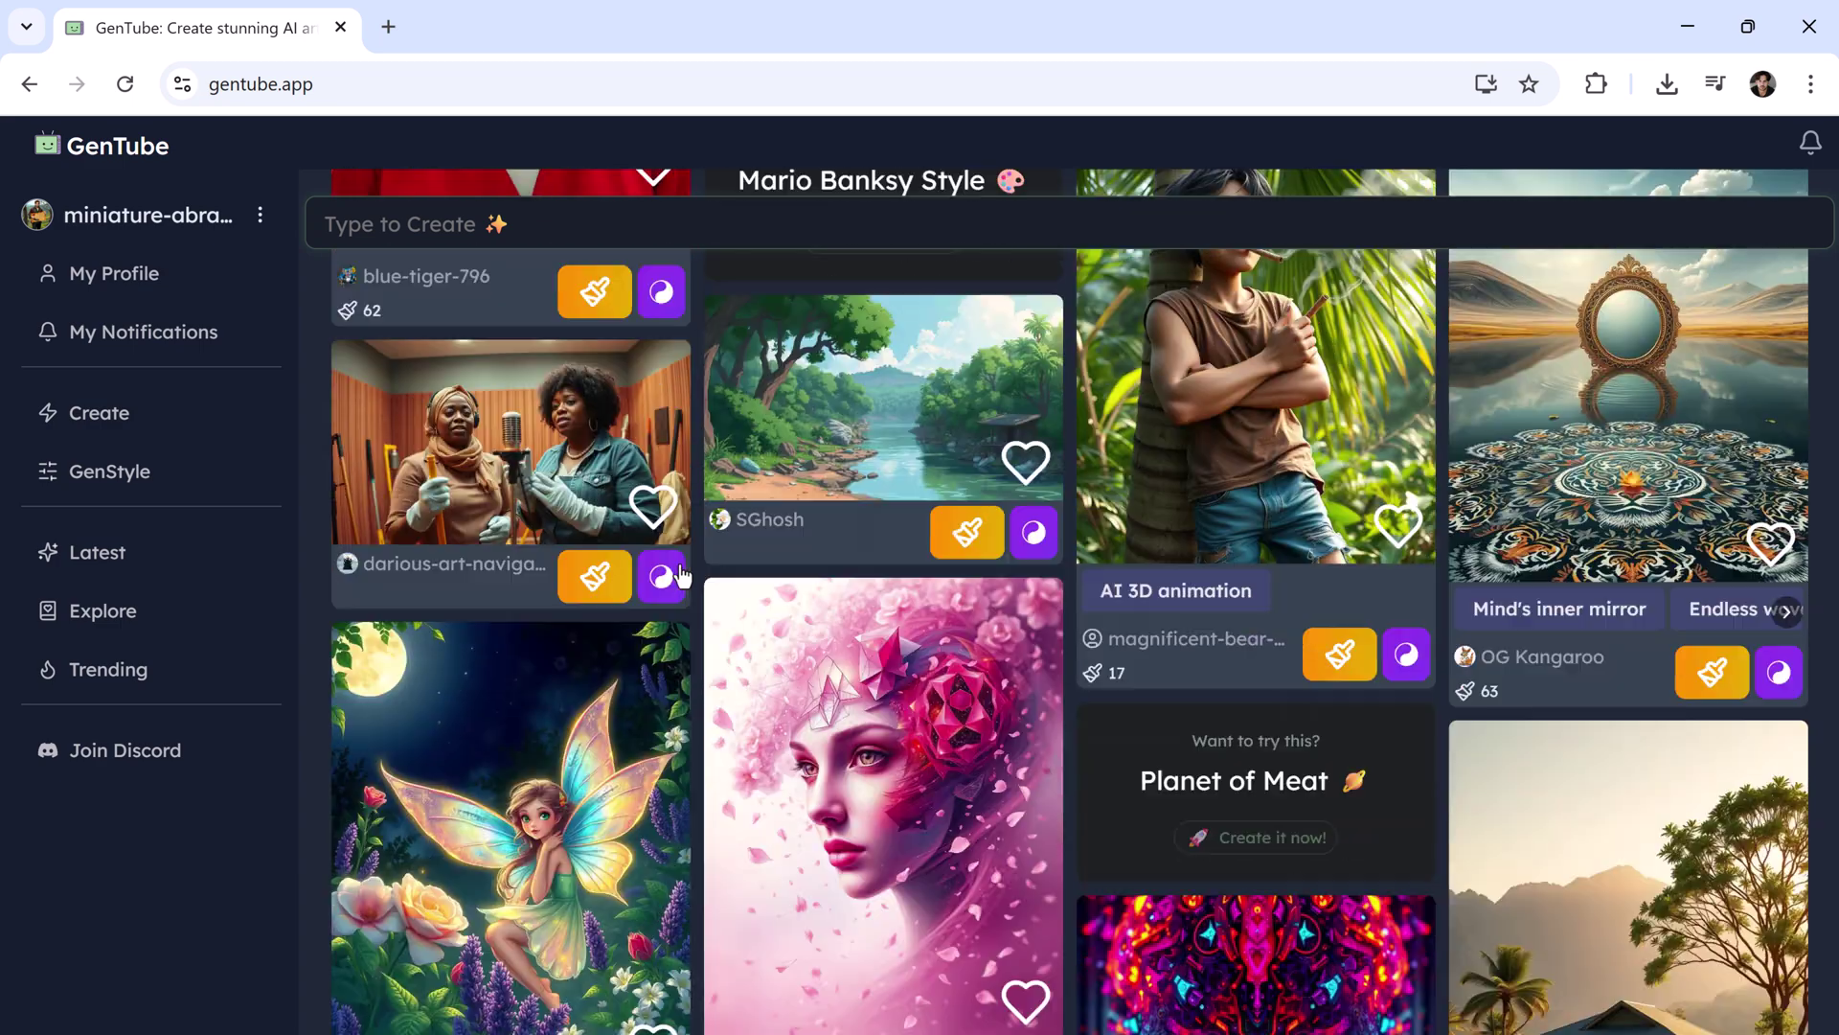
scroll(681, 575, "down", 1)
scroll(682, 575, "down", 2)
scroll(681, 575, "down", 1)
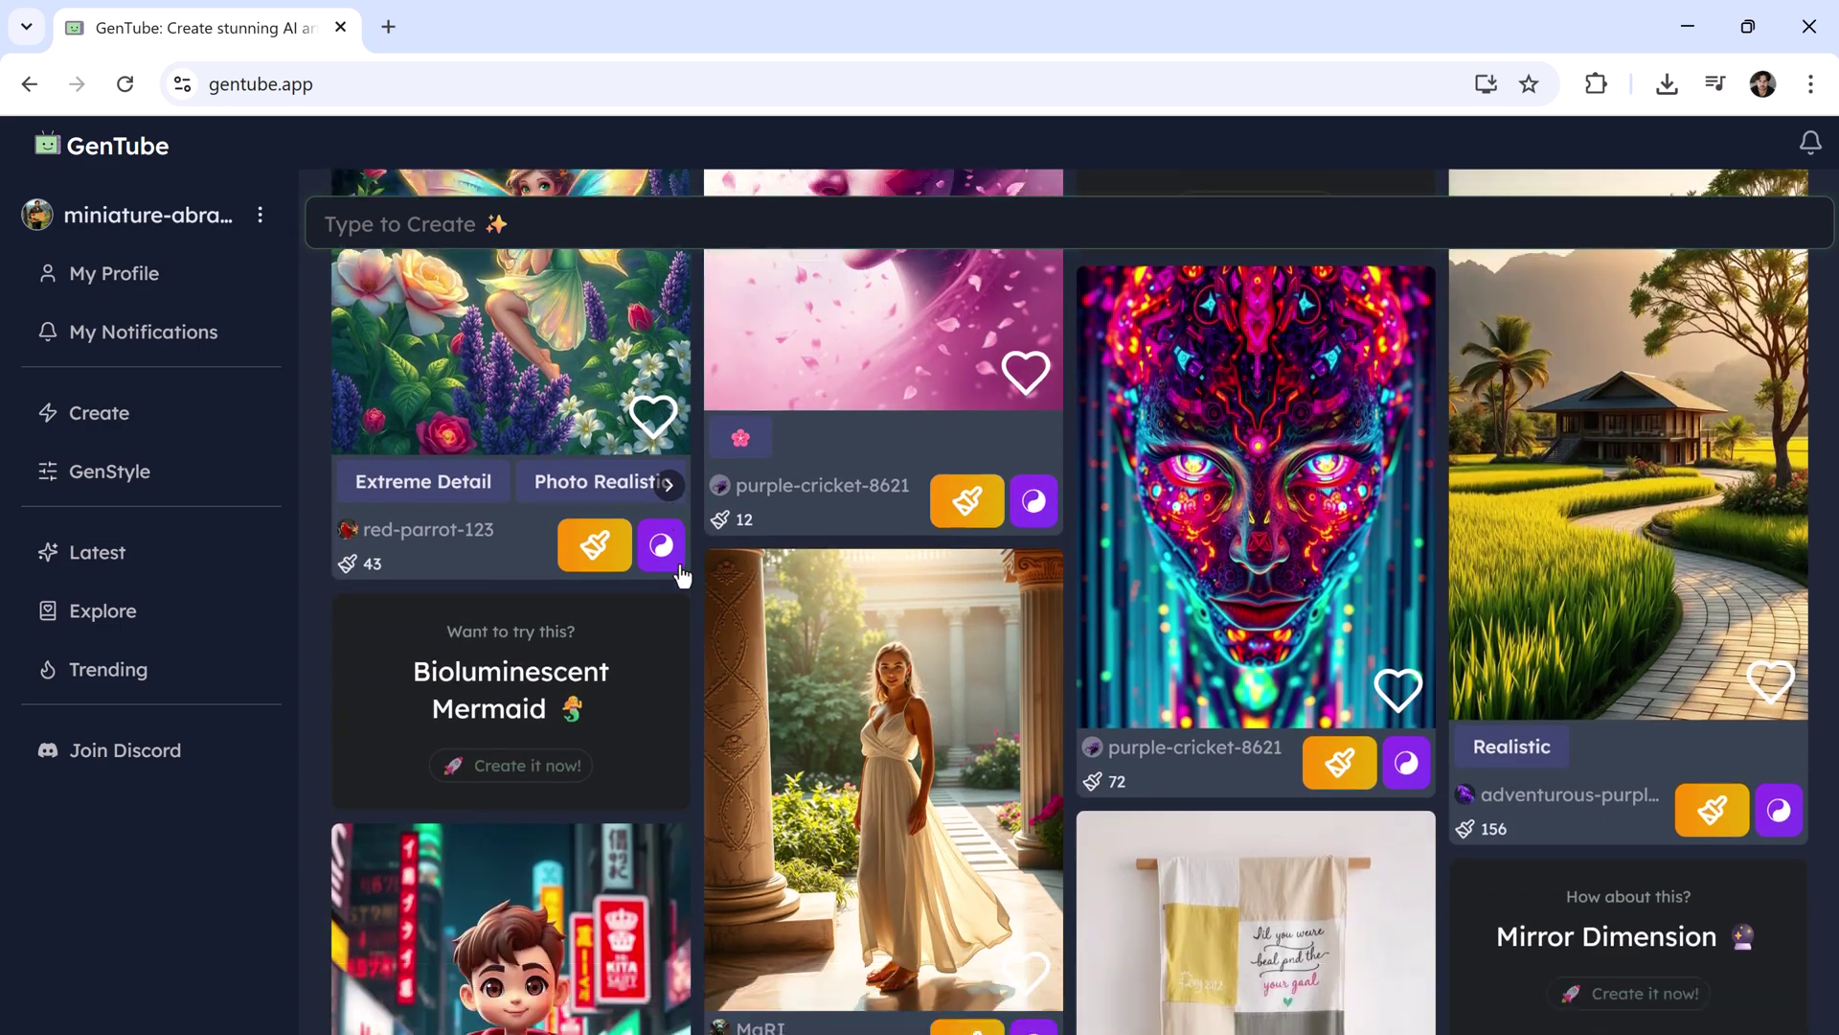
scroll(681, 575, "down", 3)
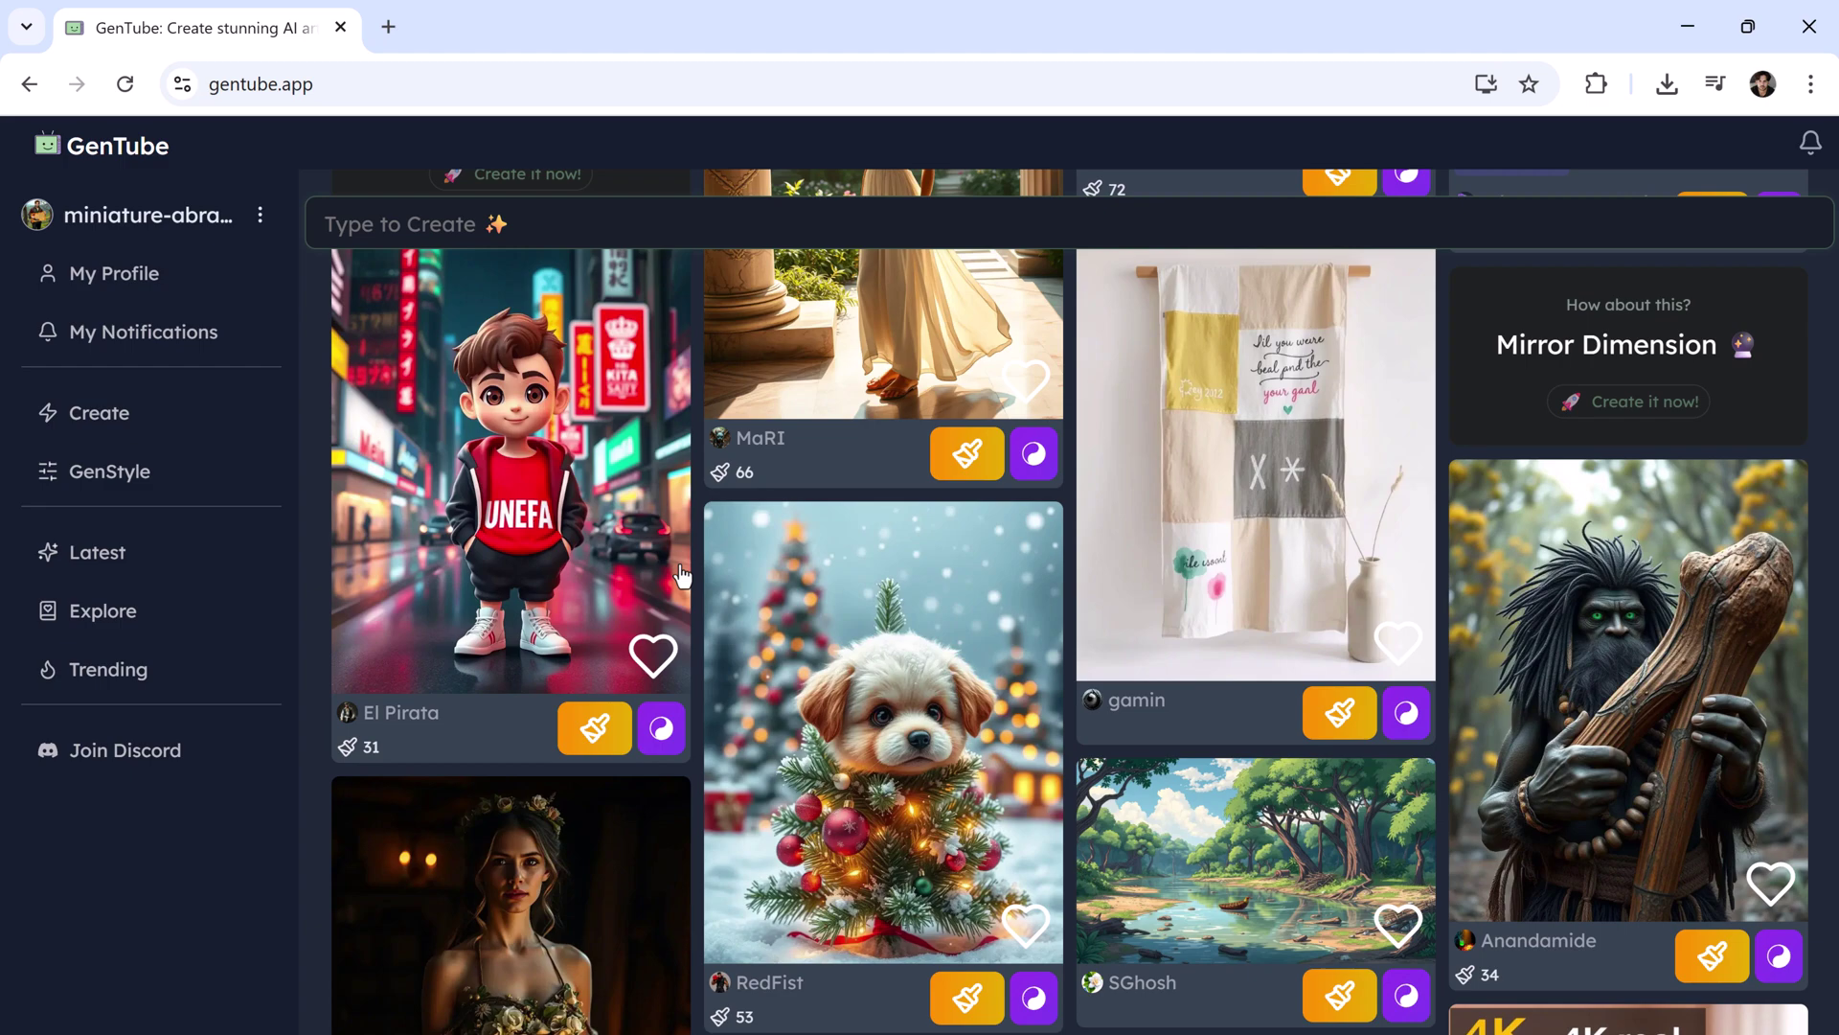
scroll(682, 575, "down", 1)
scroll(682, 575, "down", 2)
scroll(682, 575, "down", 2)
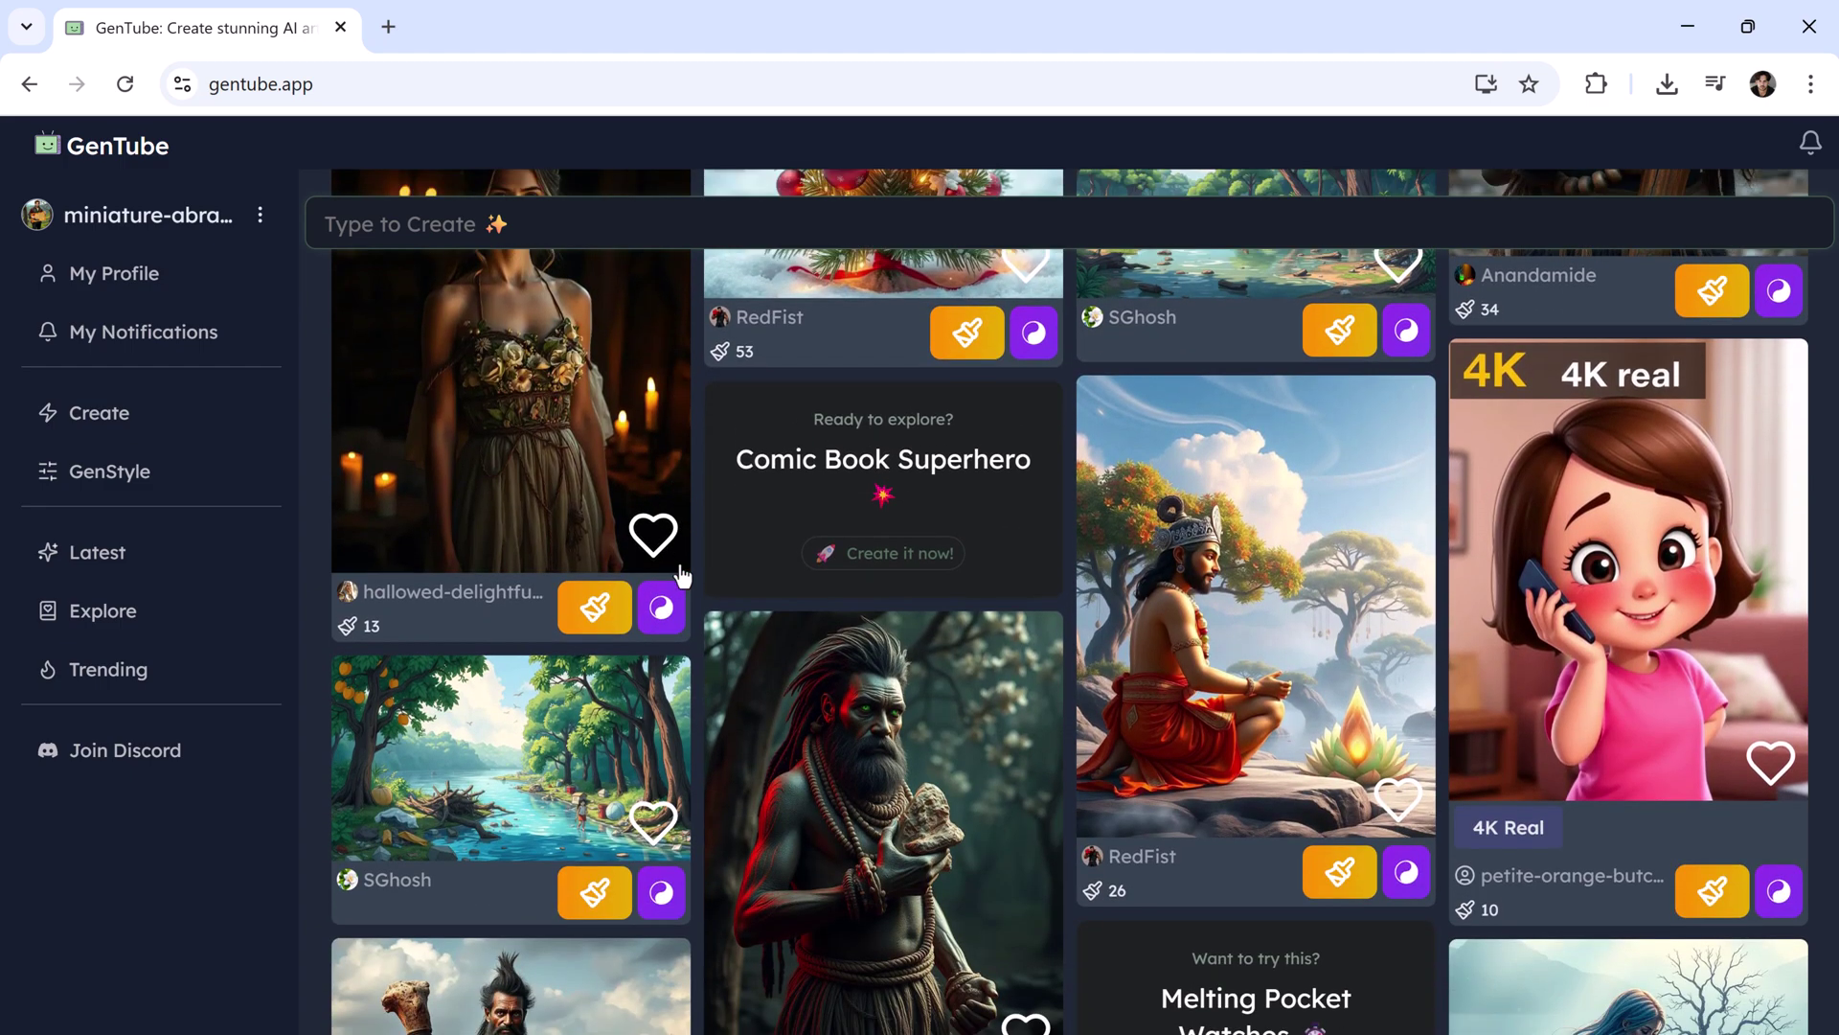
scroll(682, 574, "down", 3)
scroll(682, 575, "down", 3)
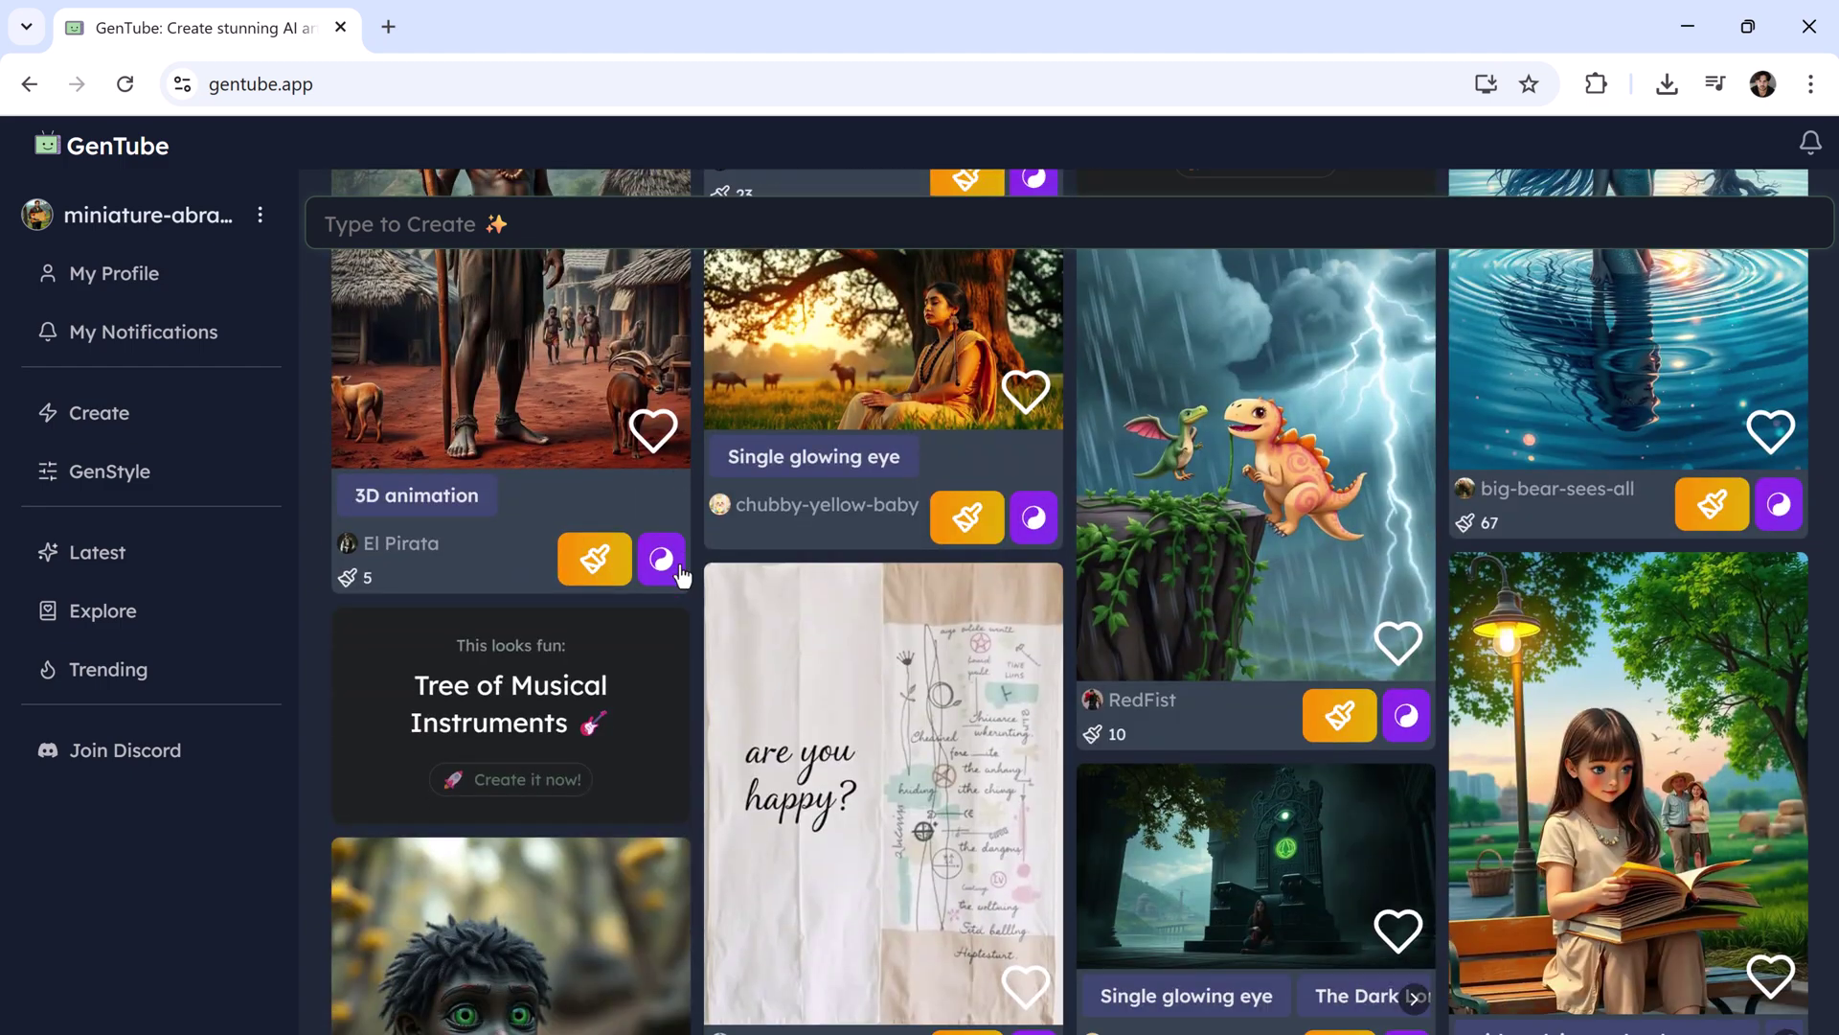
scroll(681, 570, "down", 2)
scroll(679, 571, "down", 1)
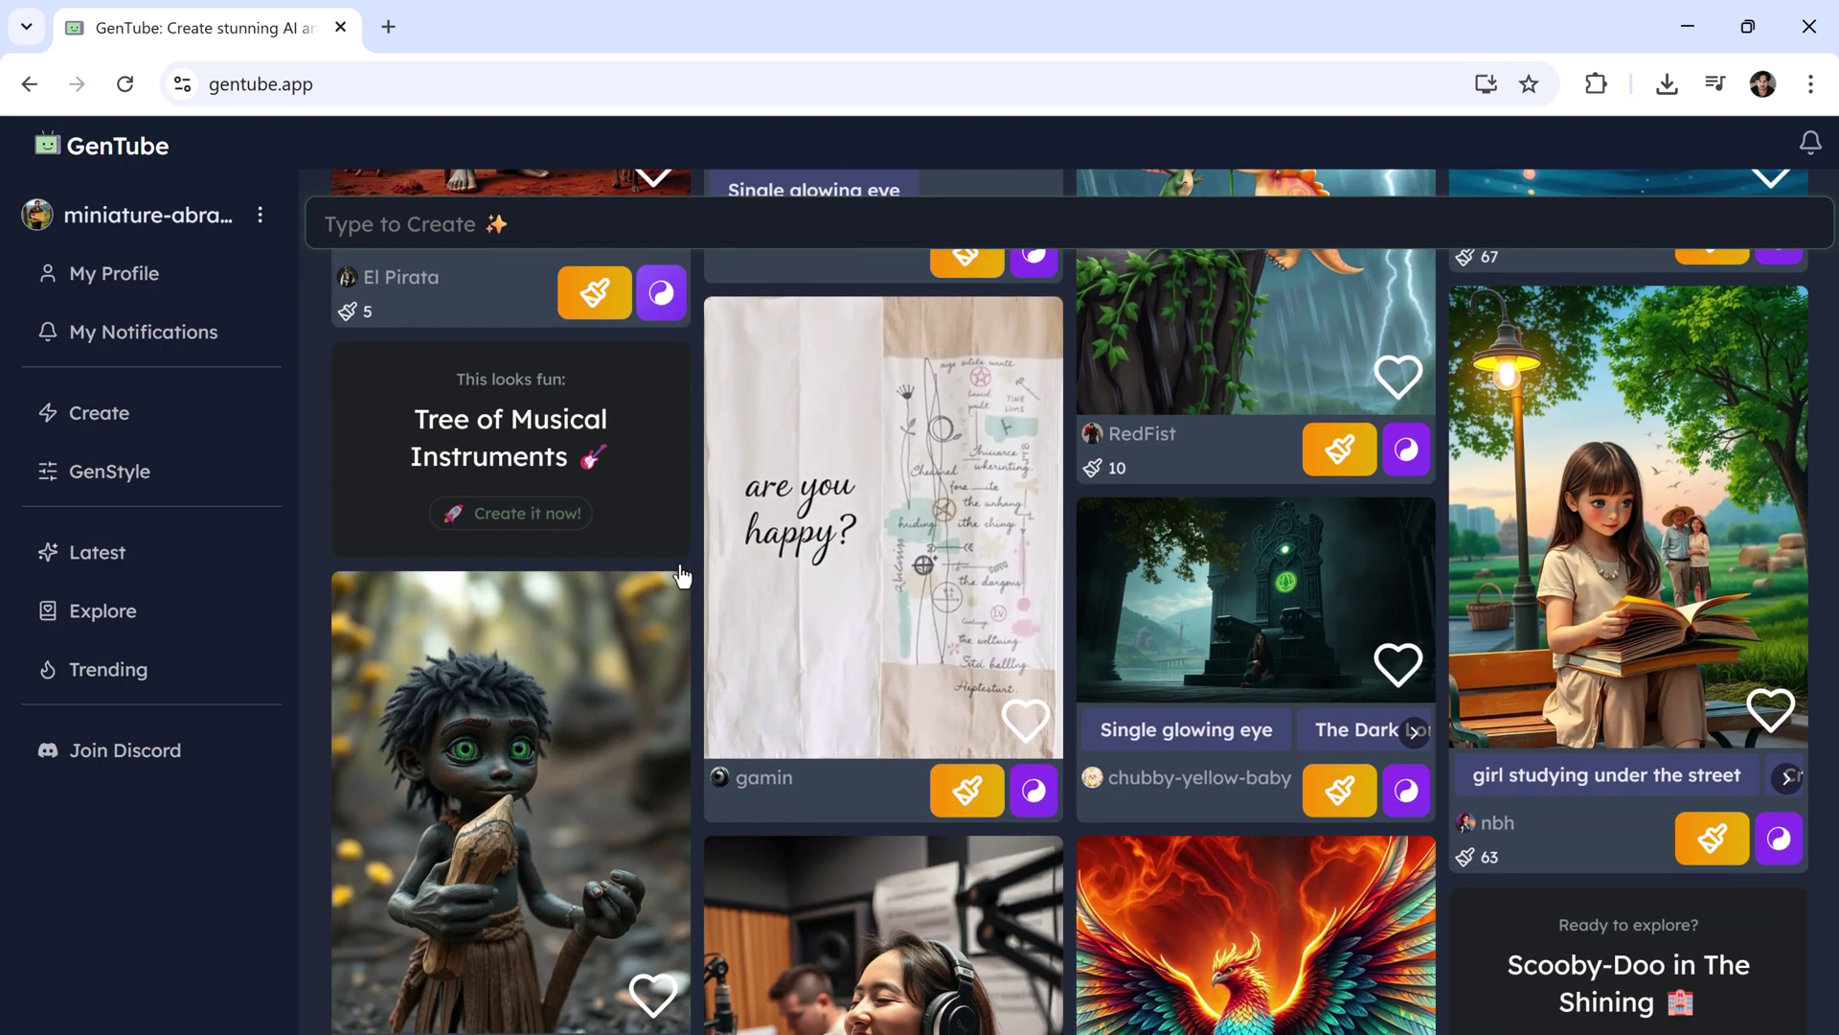
scroll(681, 571, "down", 1)
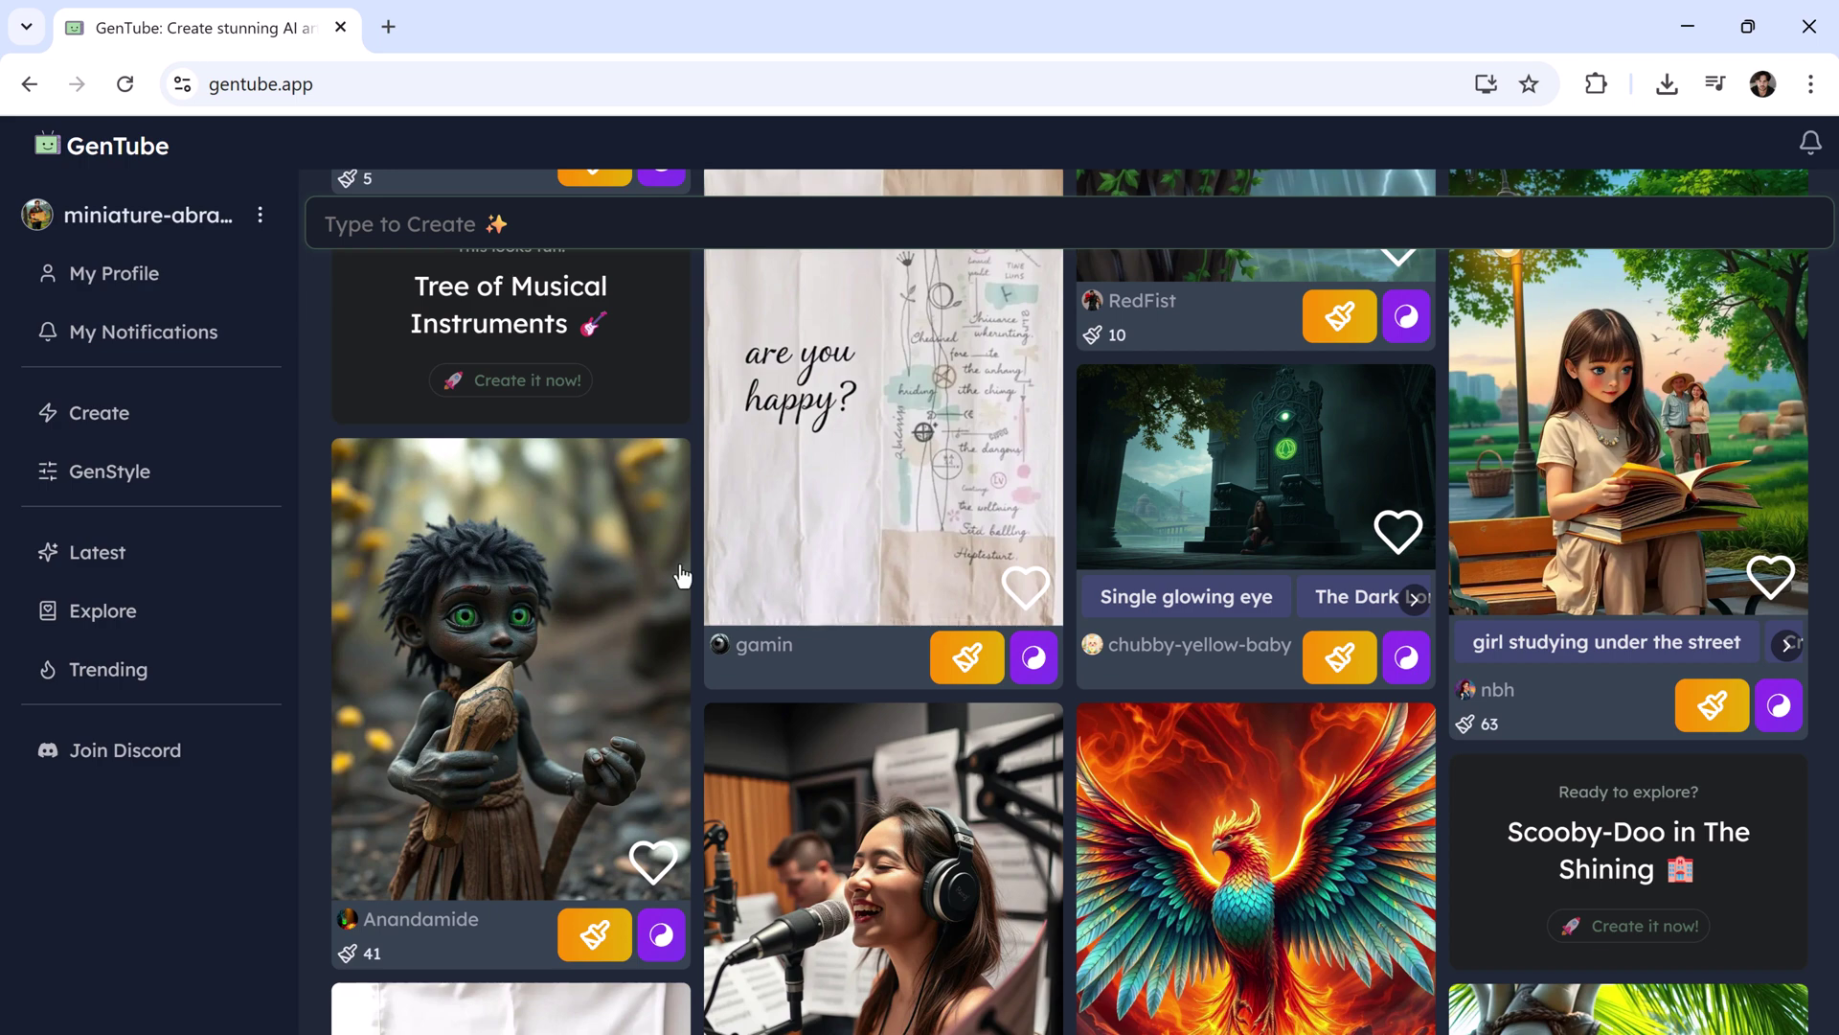
scroll(680, 570, "down", 2)
scroll(680, 571, "down", 2)
scroll(681, 575, "down", 1)
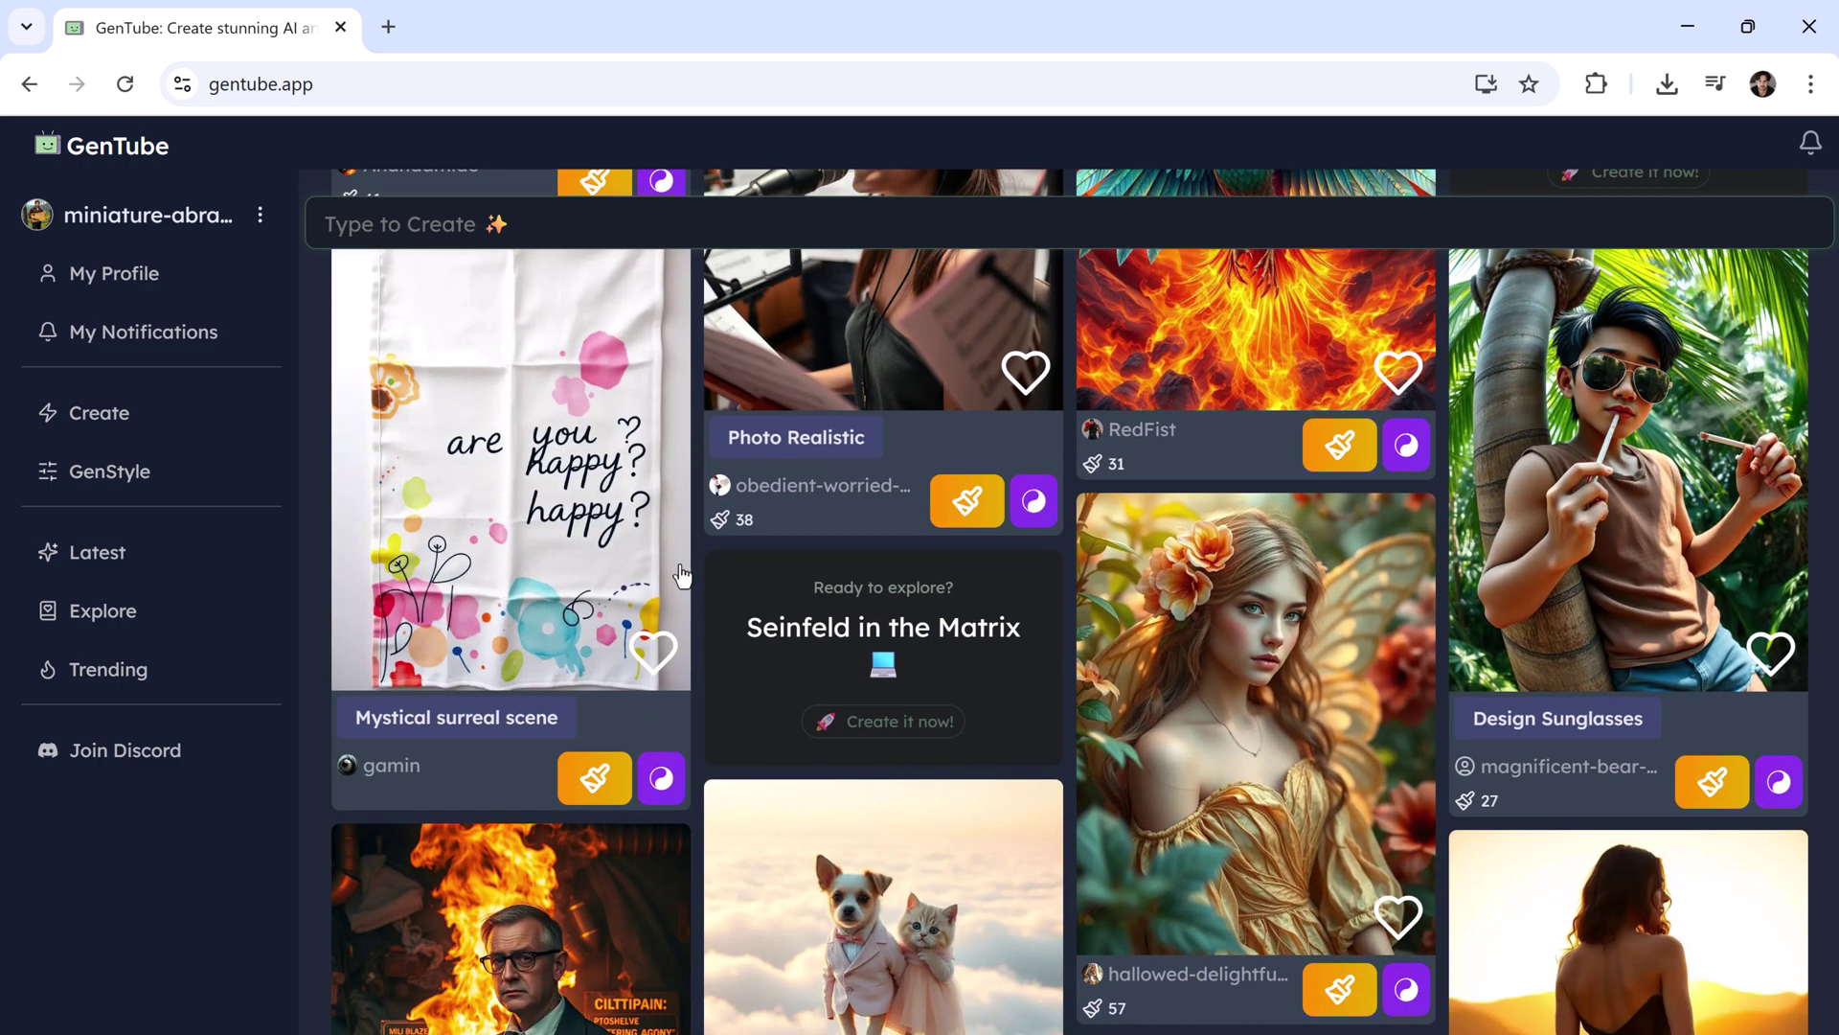
scroll(681, 573, "down", 4)
scroll(682, 574, "down", 1)
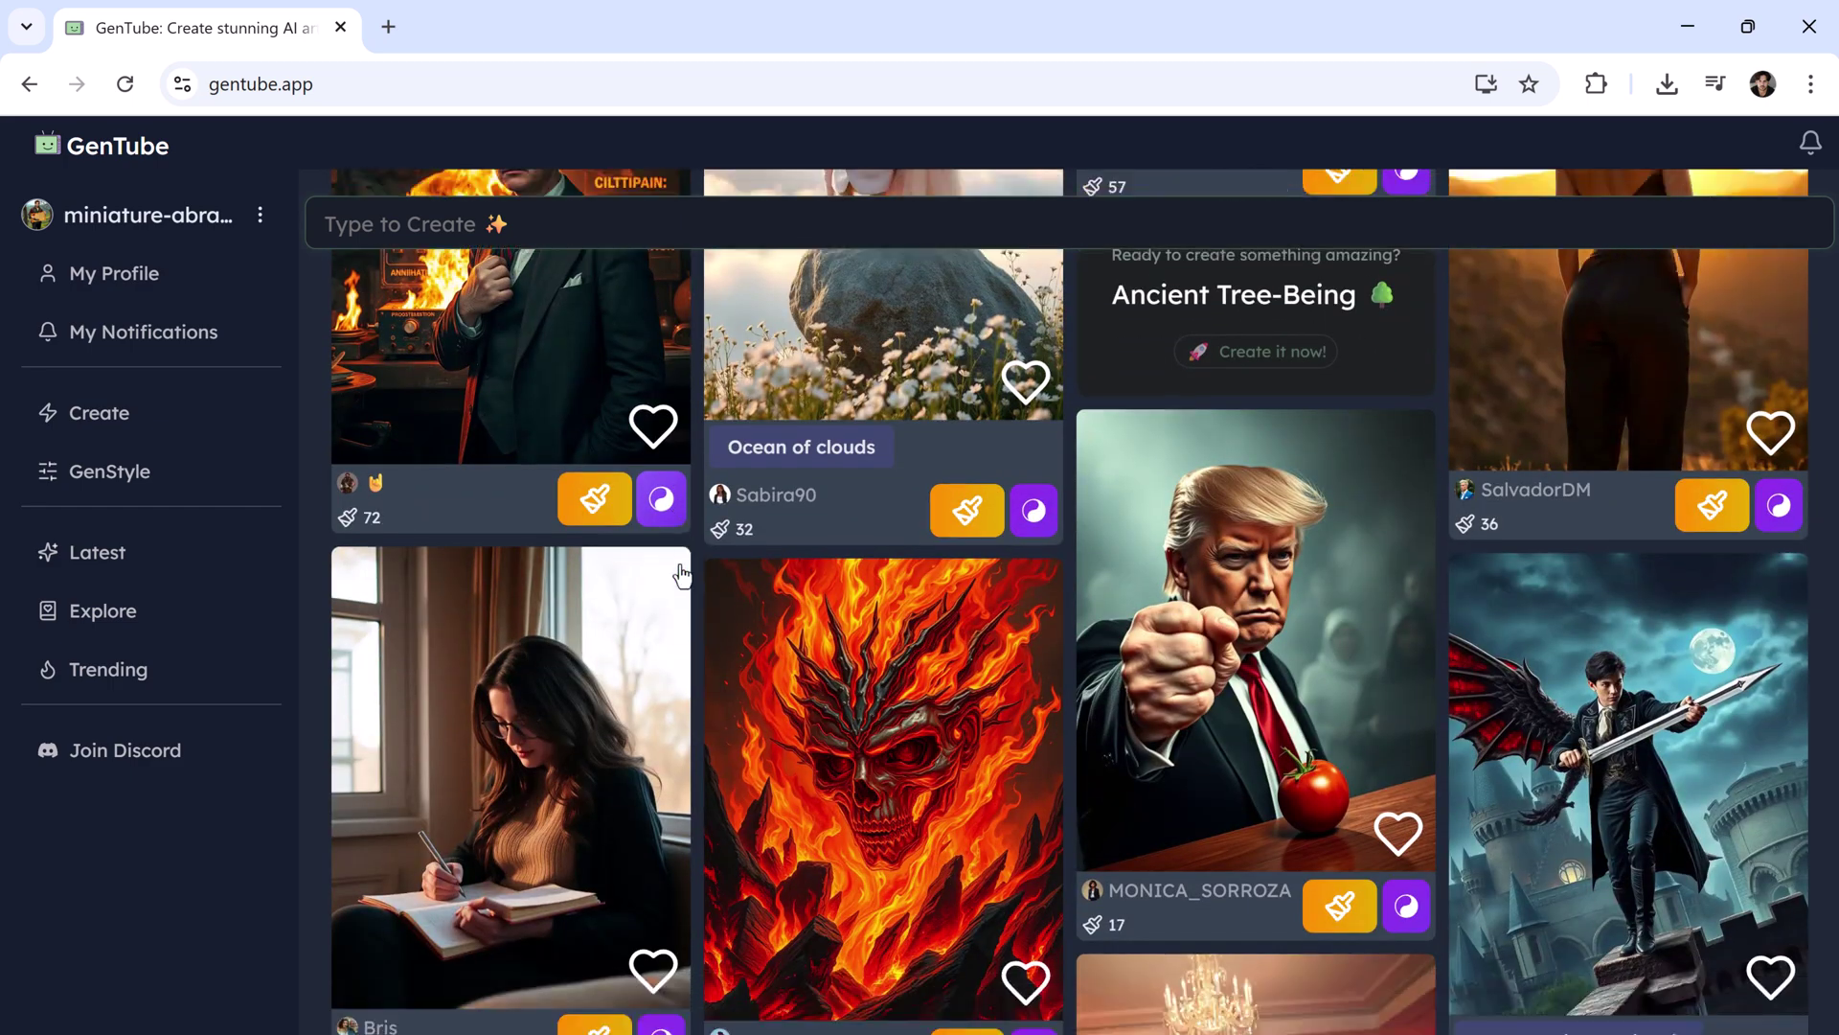
scroll(681, 573, "down", 2)
scroll(681, 573, "down", 1)
scroll(681, 573, "down", 1)
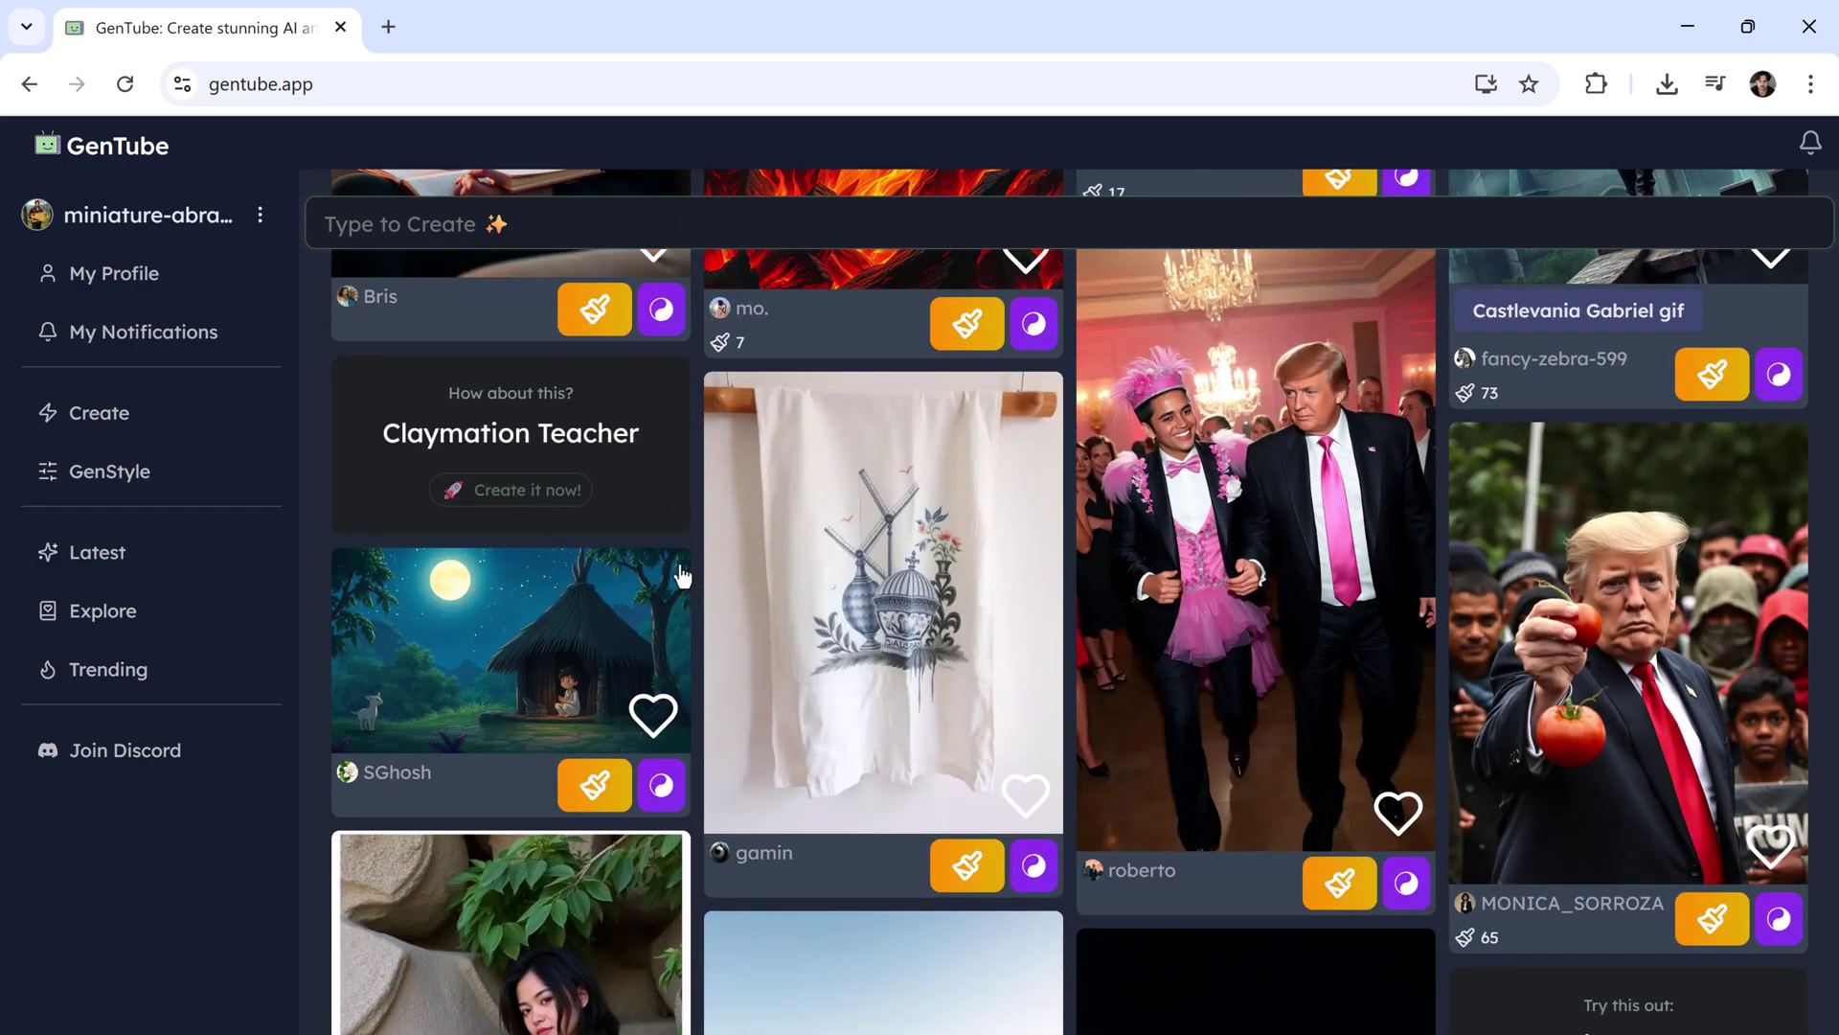
scroll(681, 574, "down", 3)
scroll(682, 573, "down", 1)
scroll(681, 574, "down", 1)
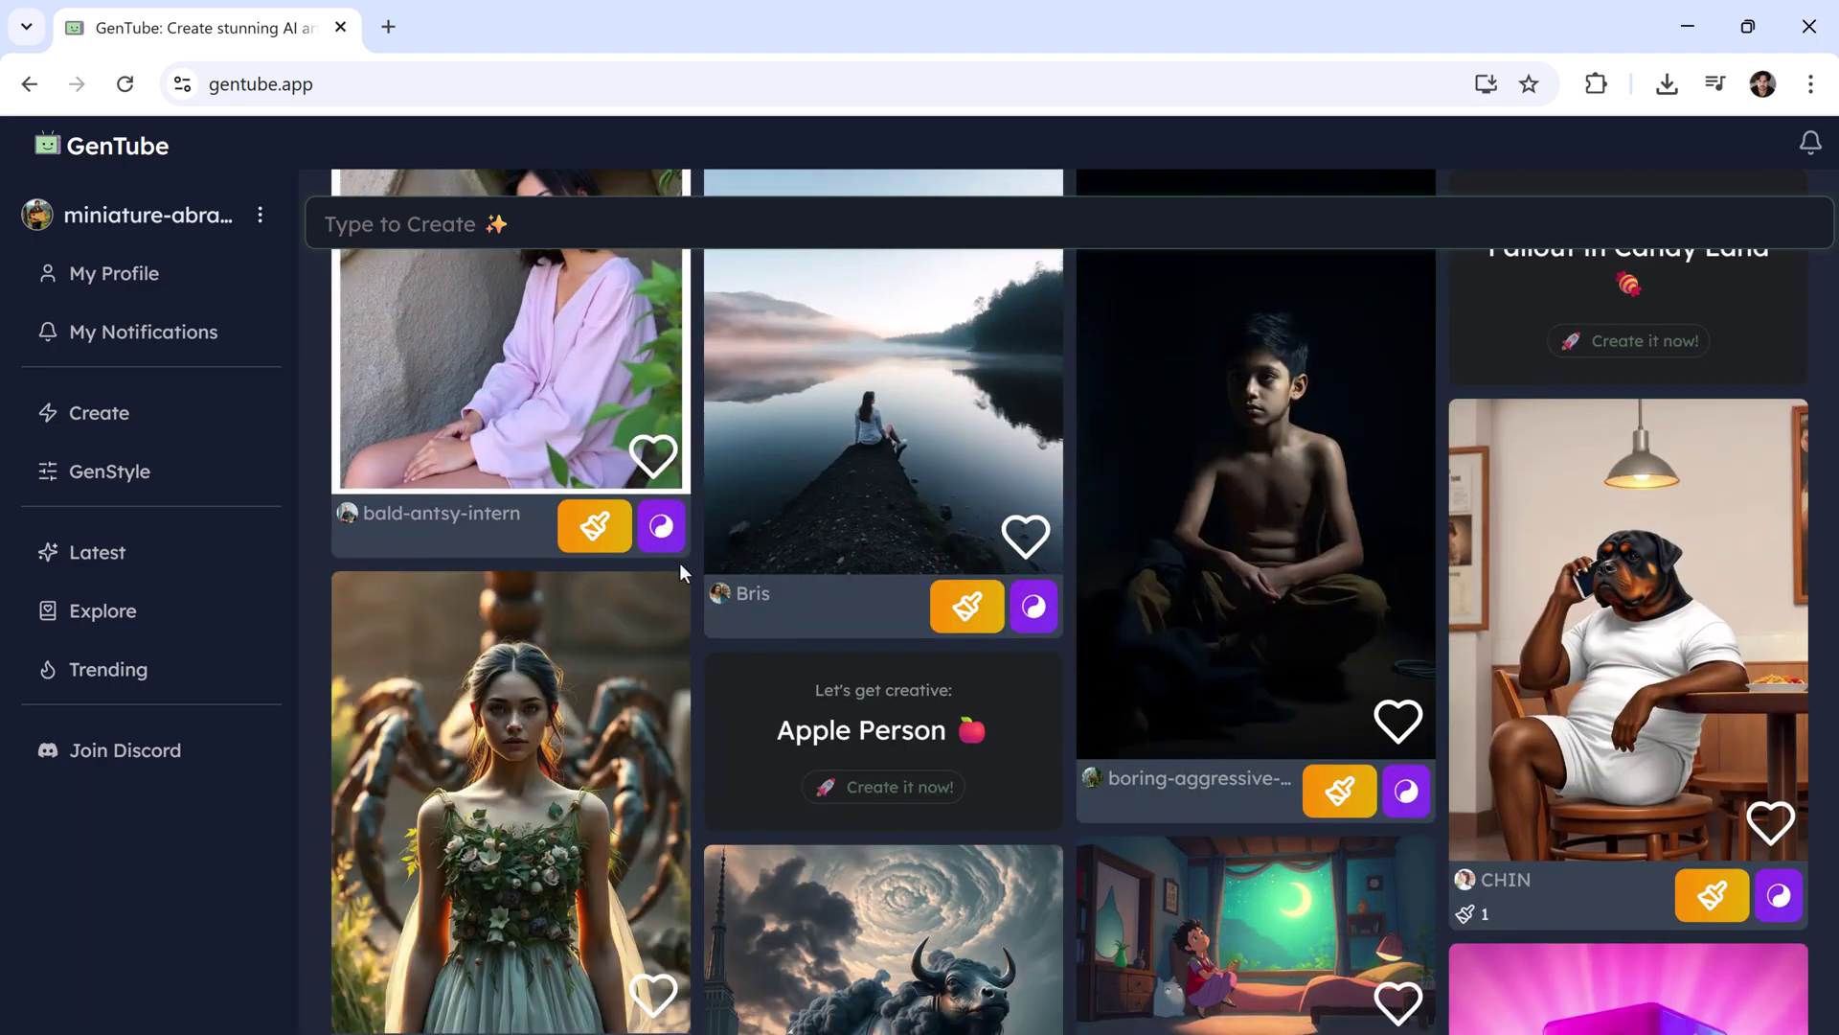
scroll(680, 563, "down", 5)
scroll(680, 562, "down", 5)
scroll(681, 563, "down", 5)
scroll(679, 561, "down", 5)
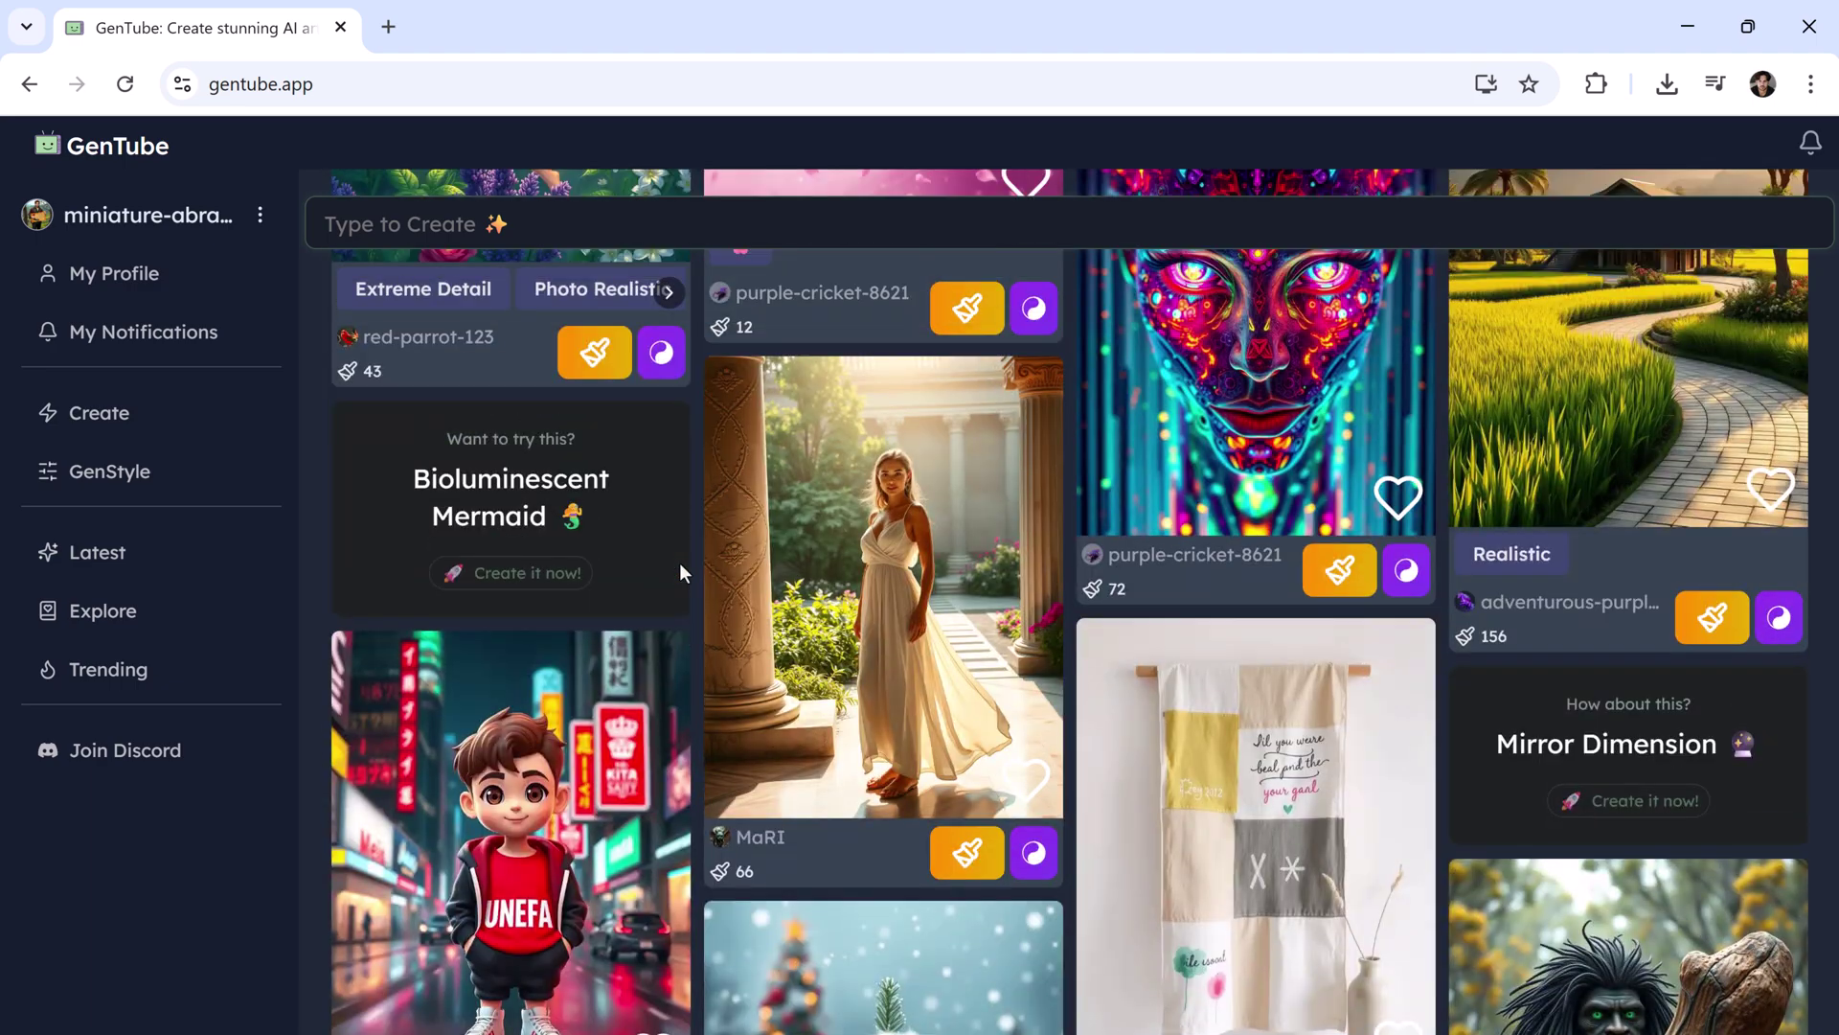
scroll(681, 573, "down", 5)
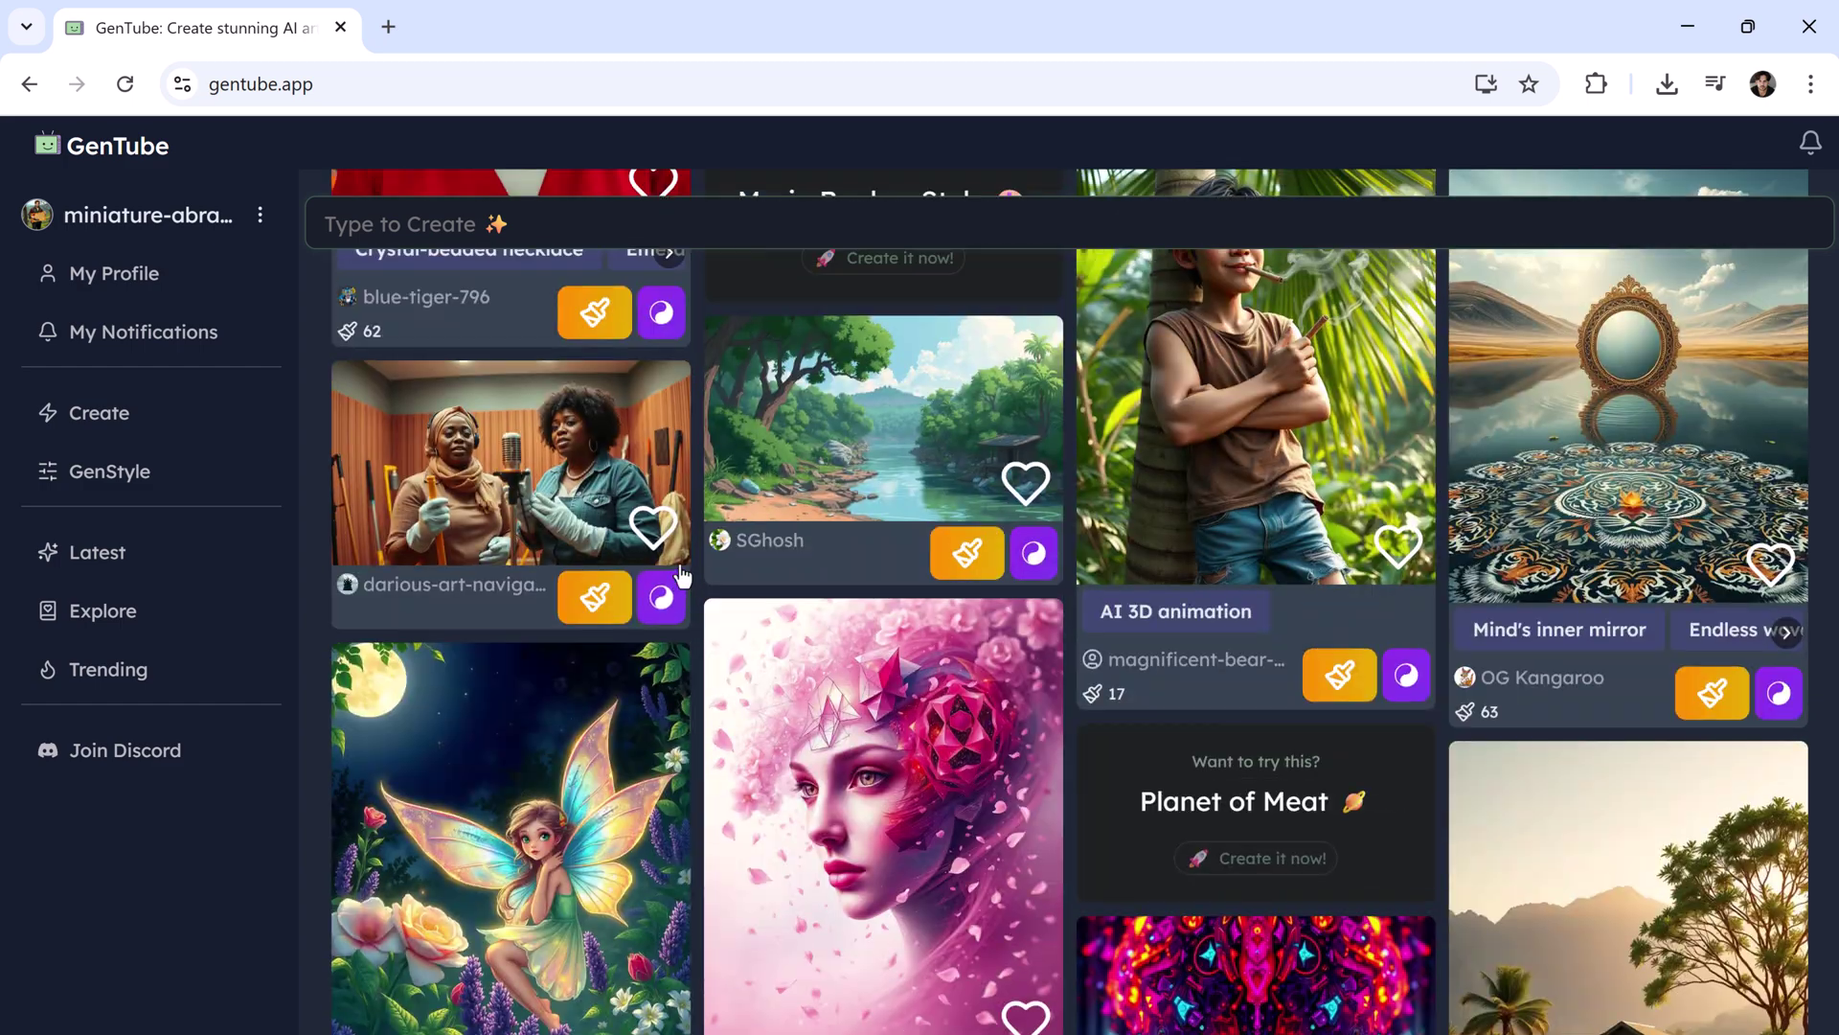
scroll(681, 573, "down", 5)
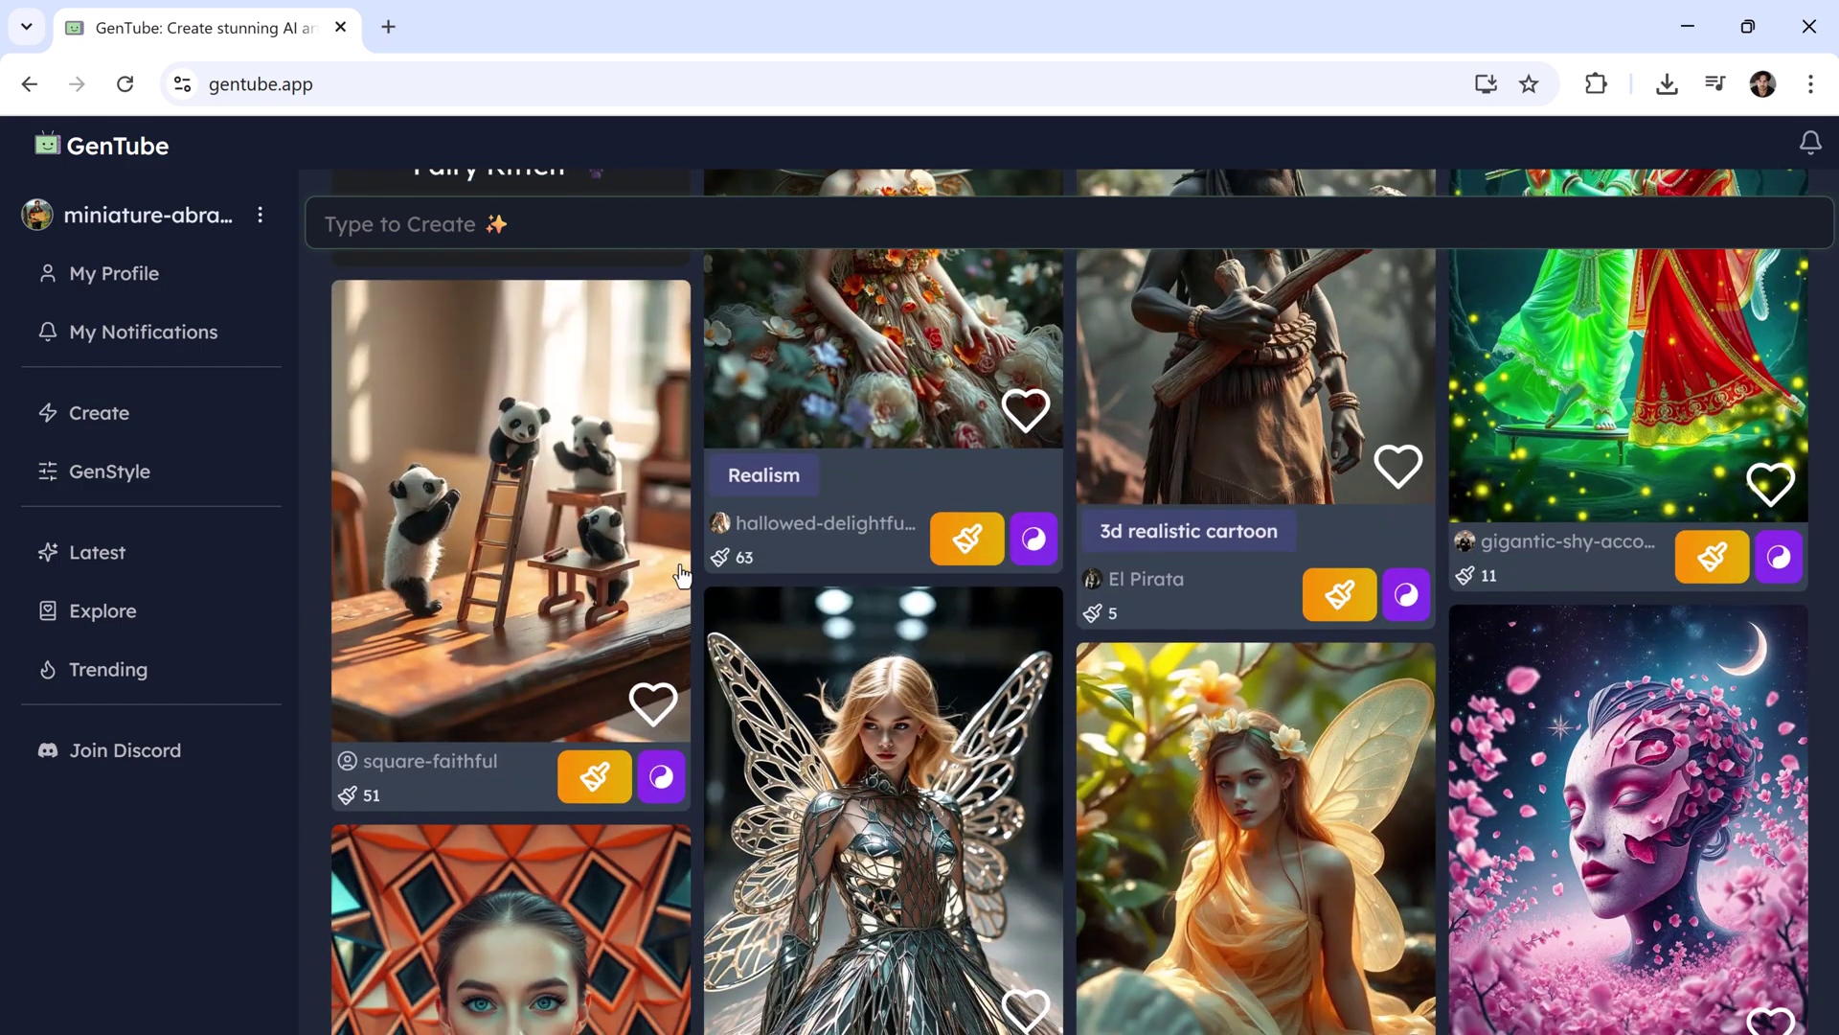
scroll(682, 574, "down", 3)
After viewing the necklace portrait, generate a girl's studio portrait with high-contrast fashion-style lighting.
left_click(590, 669)
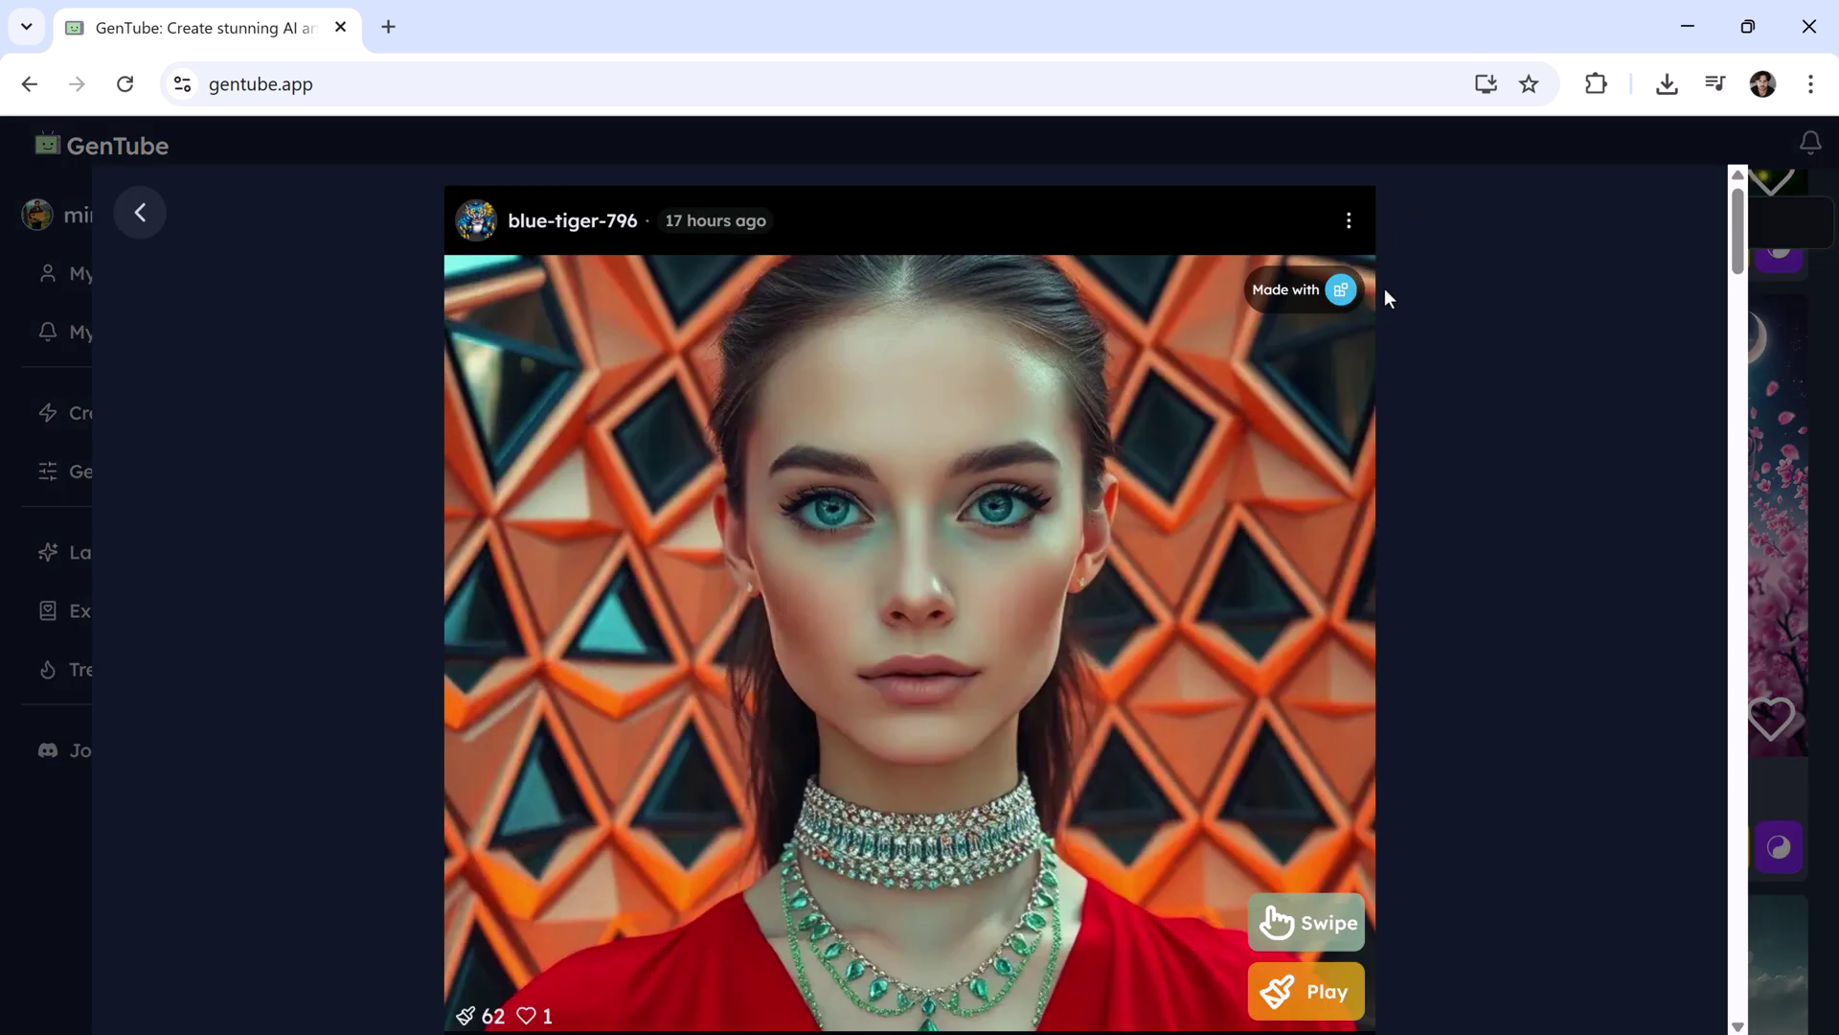
scroll(1173, 460, "down", 6)
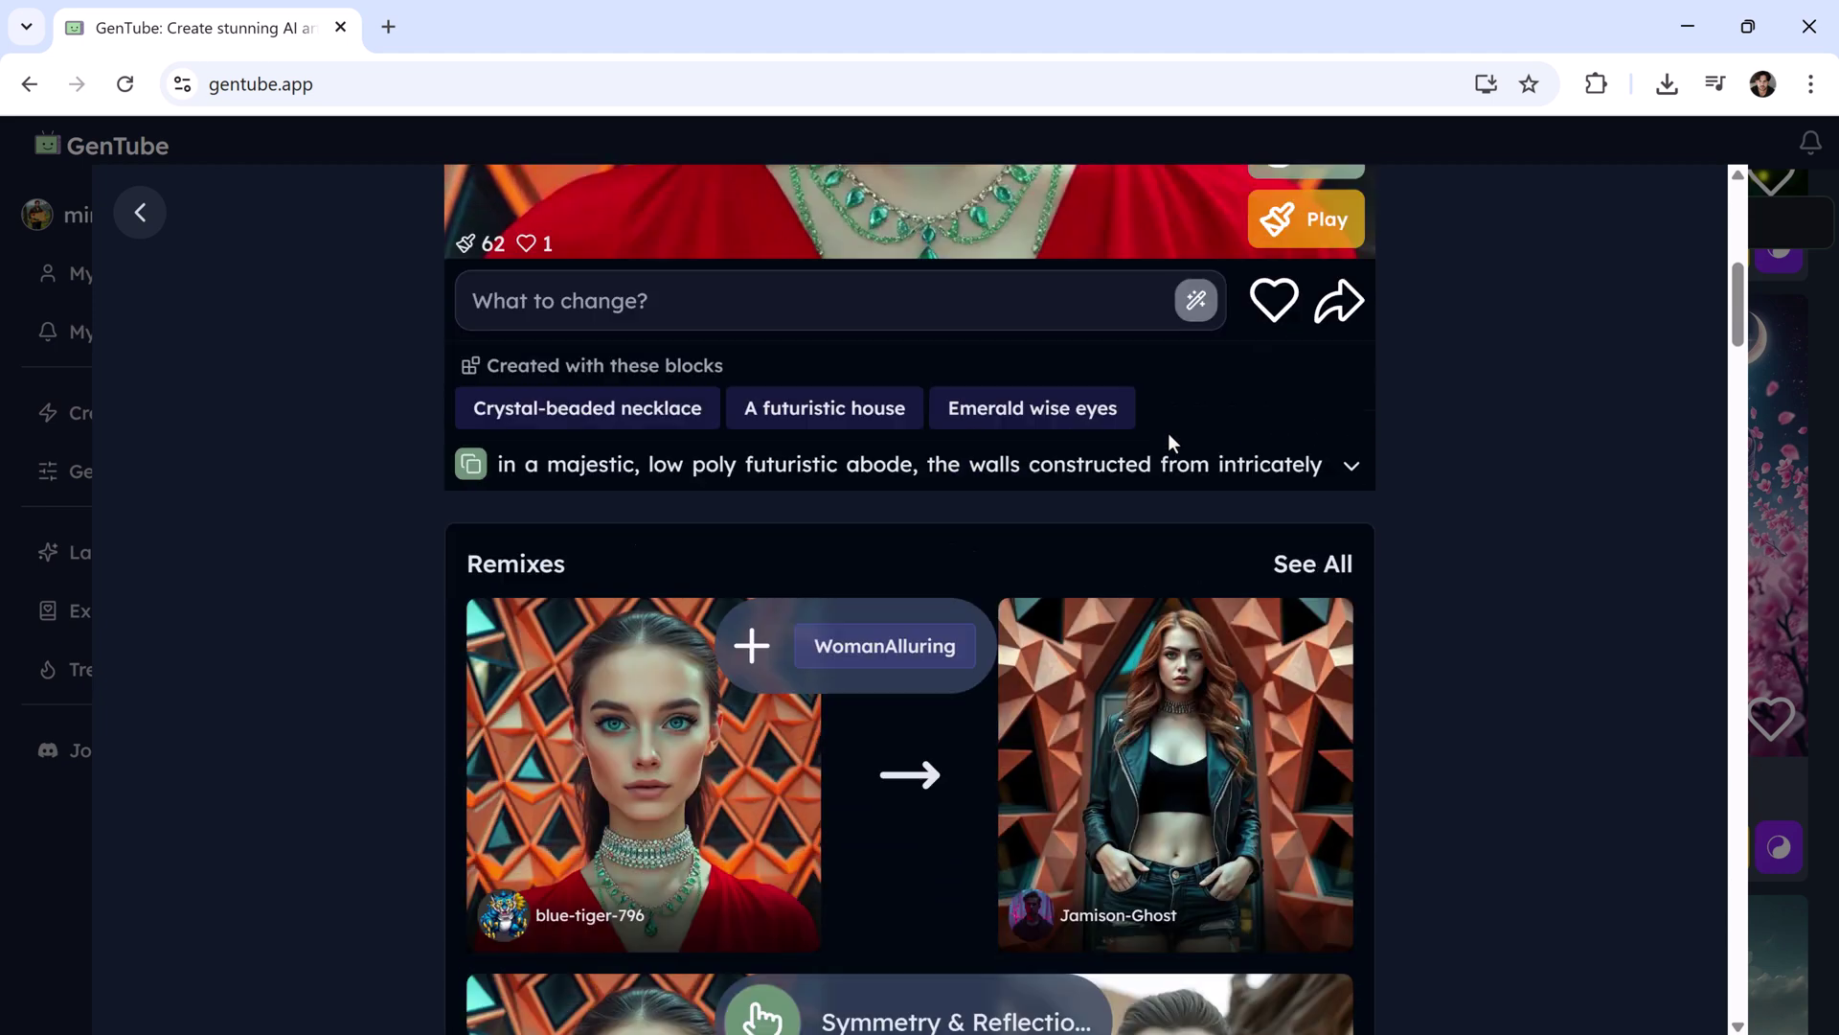
scroll(1538, 402, "down", 5)
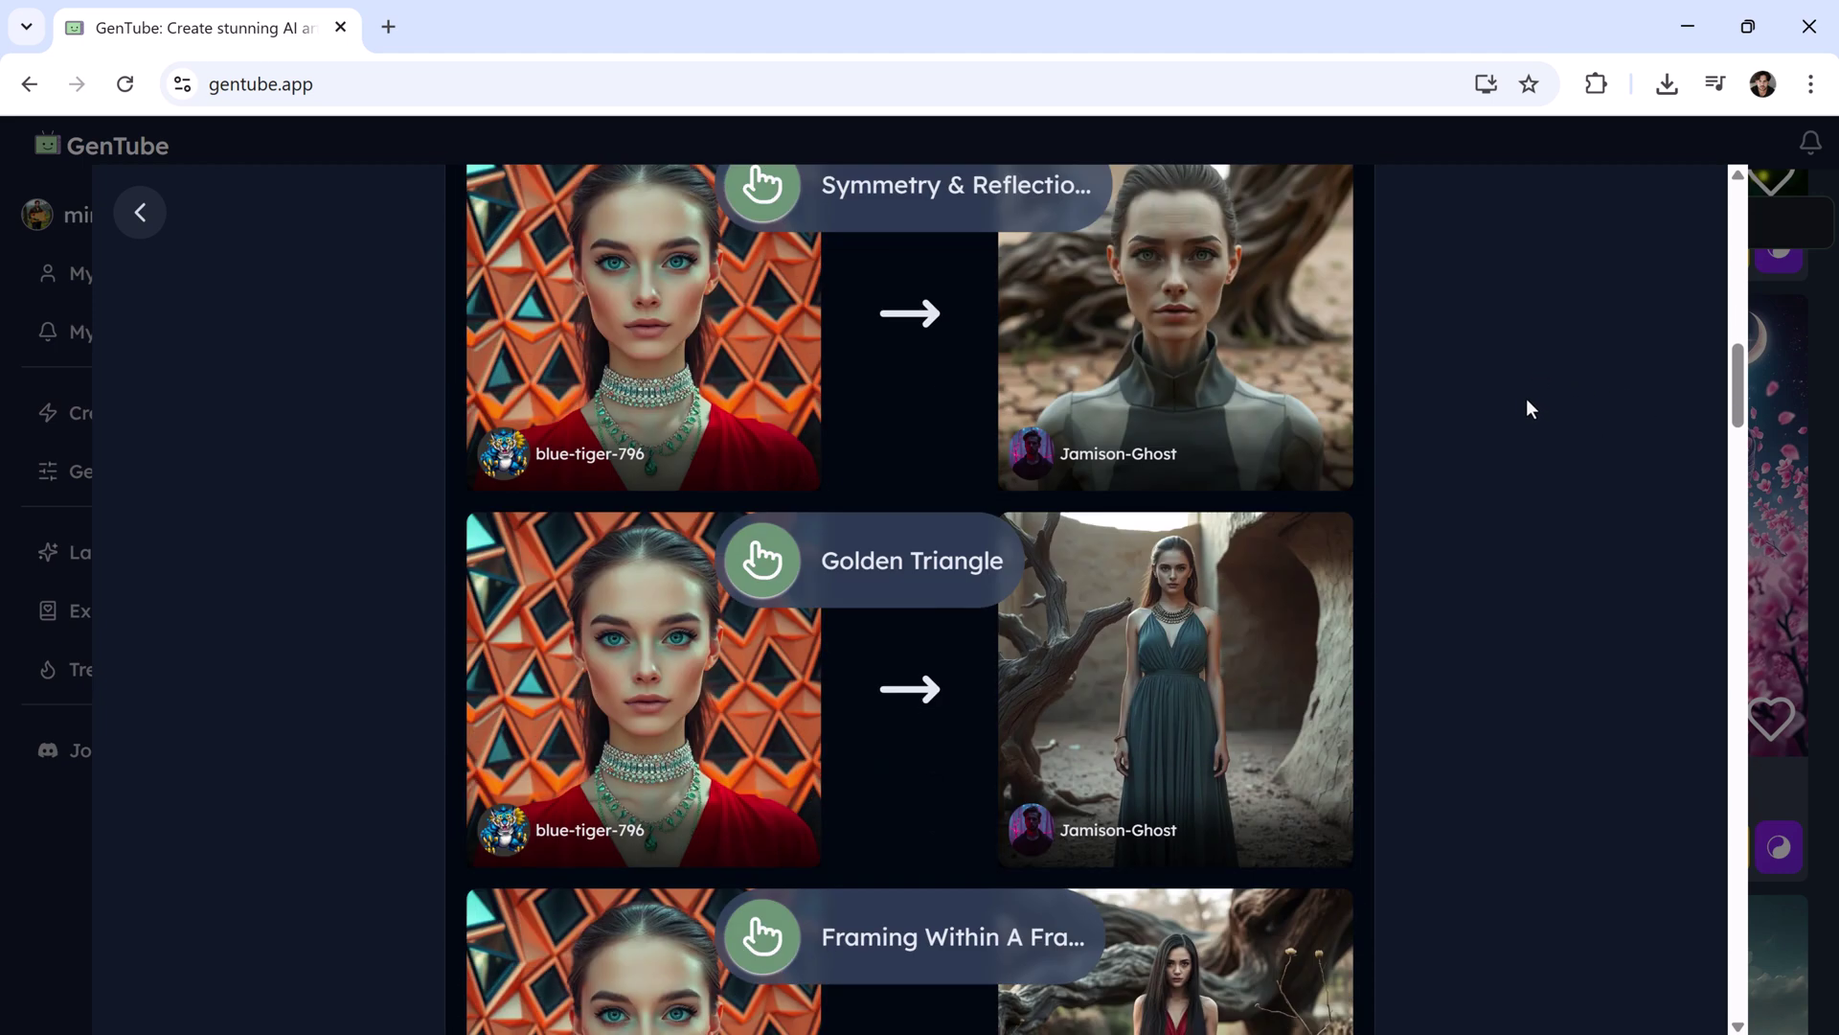
scroll(1527, 399, "down", 2)
scroll(1521, 391, "down", 1)
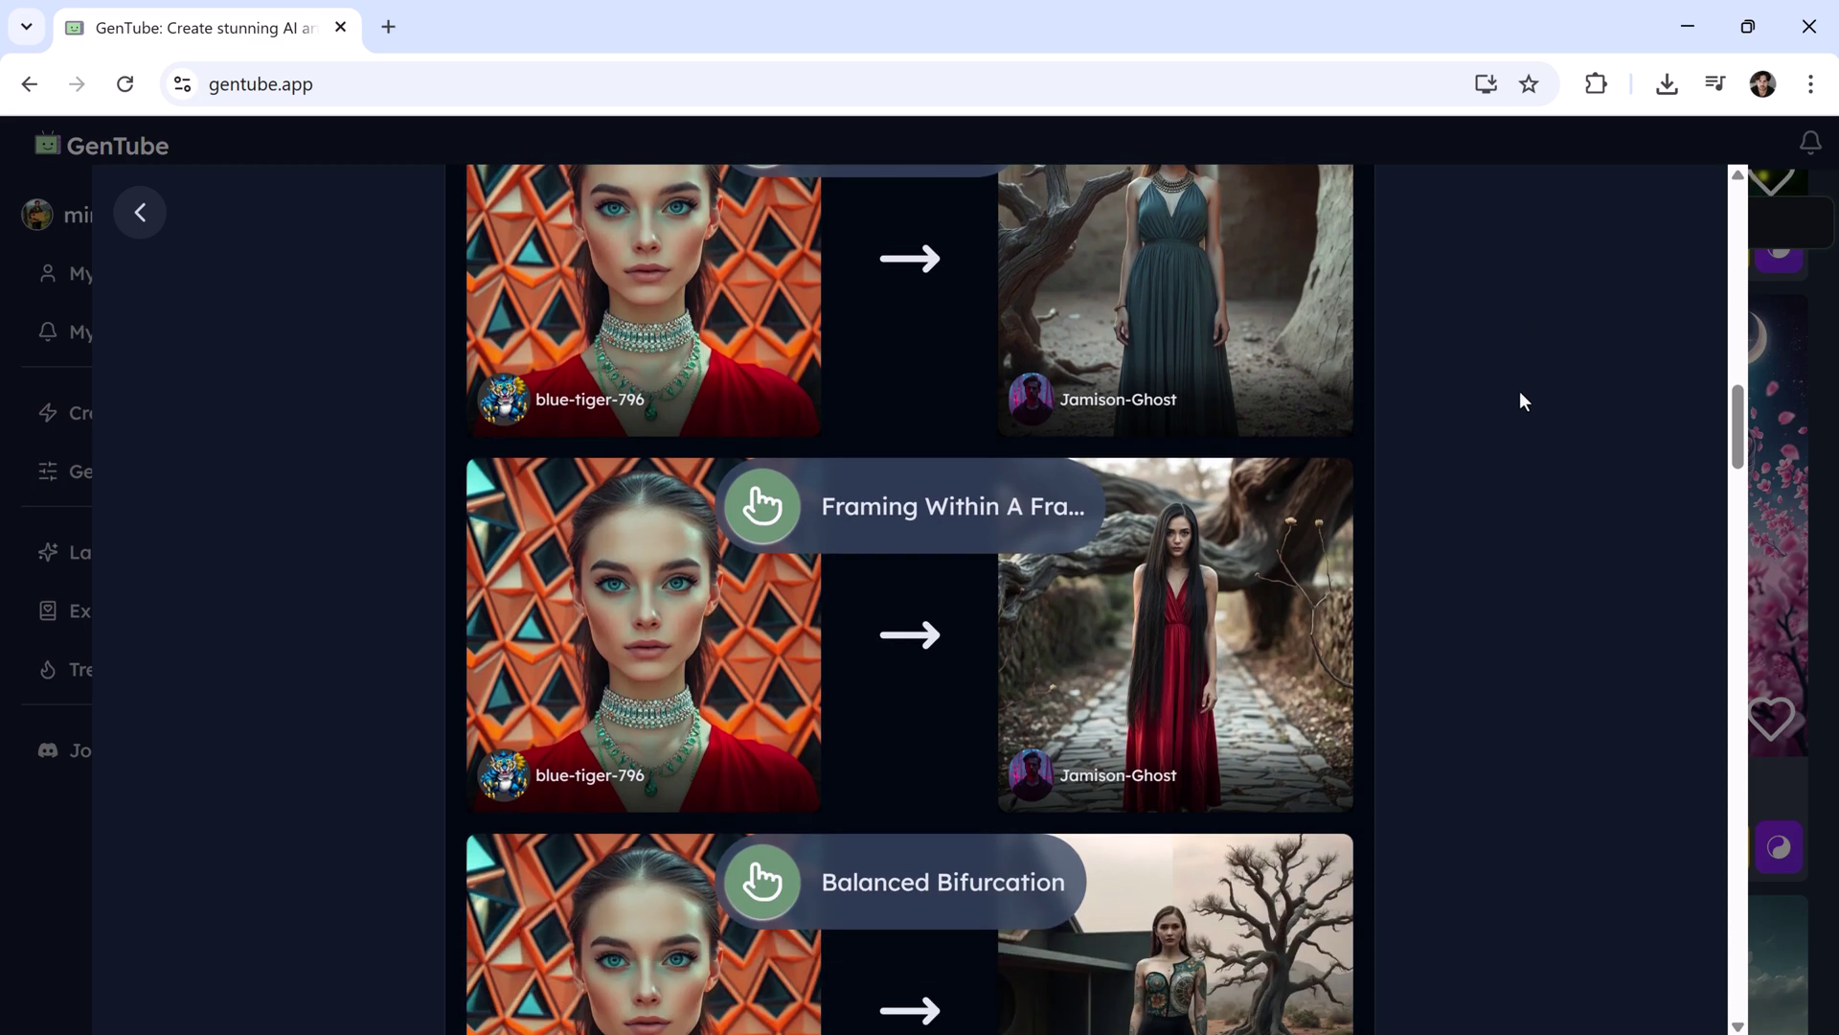
scroll(1521, 392, "down", 6)
scroll(1520, 391, "down", 2)
scroll(1520, 375, "down", 3)
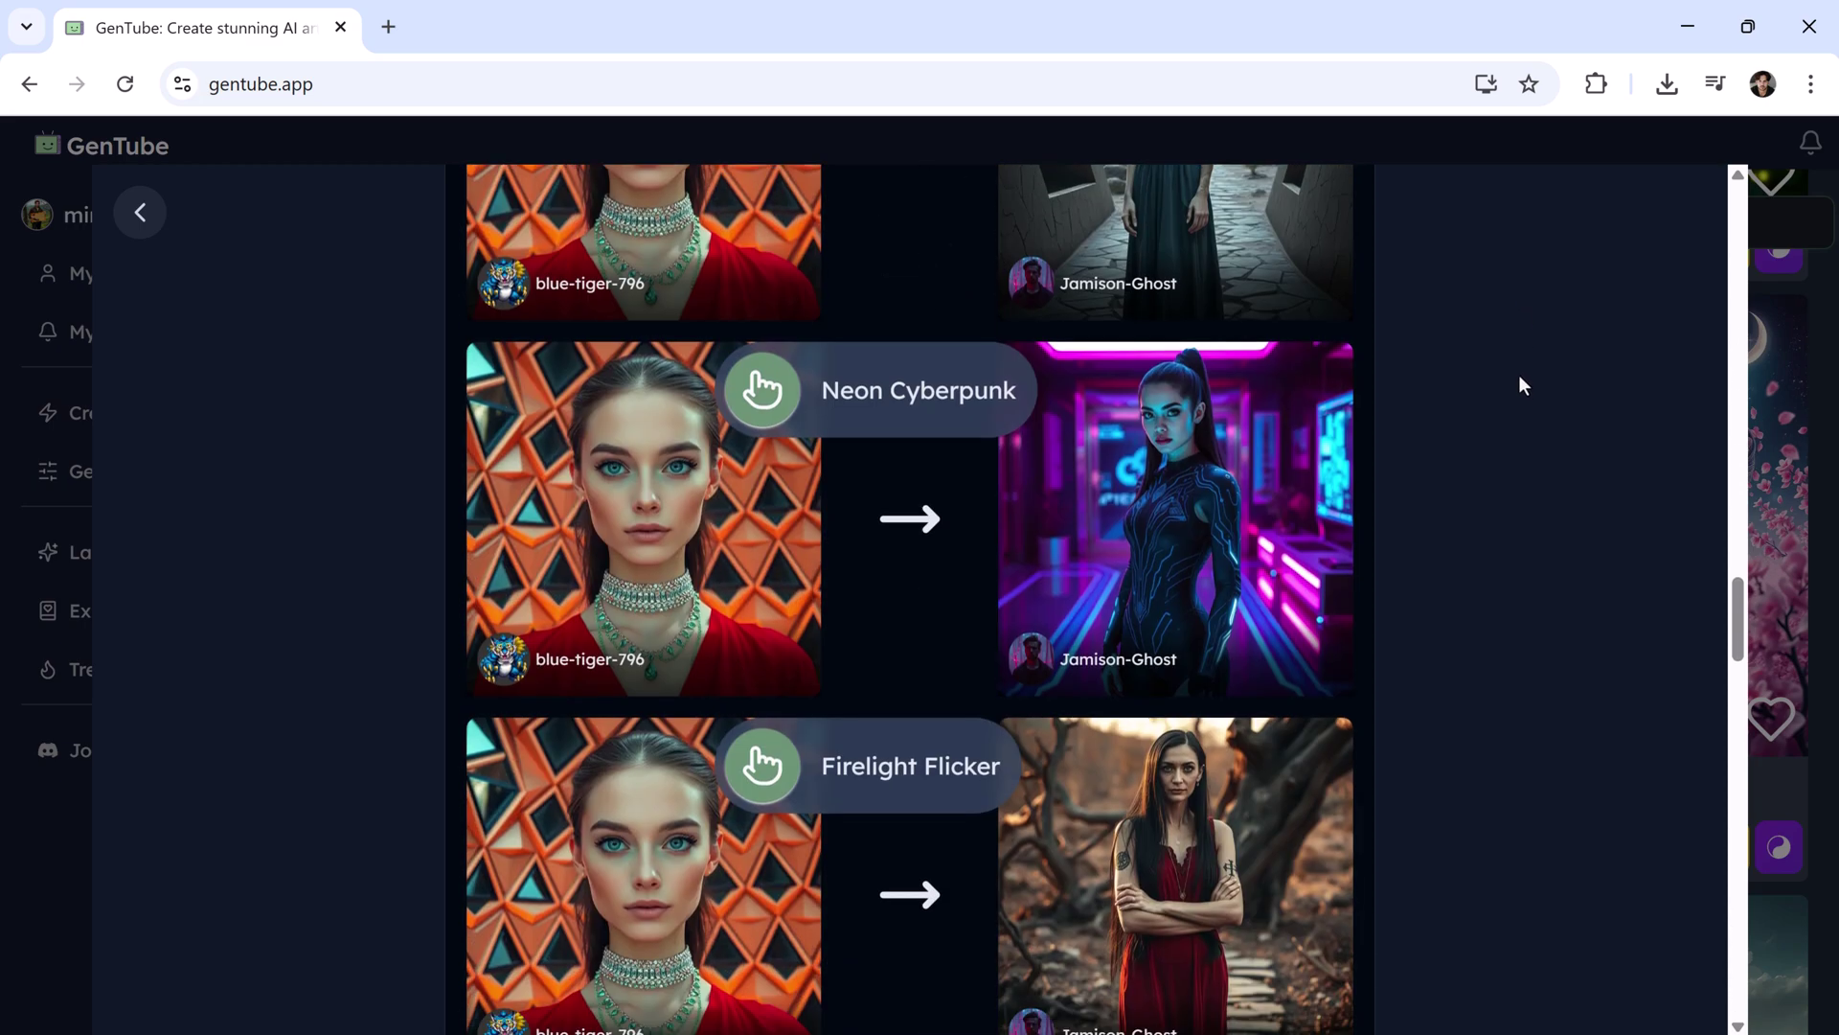
scroll(1519, 364, "down", 4)
left_click(1799, 229)
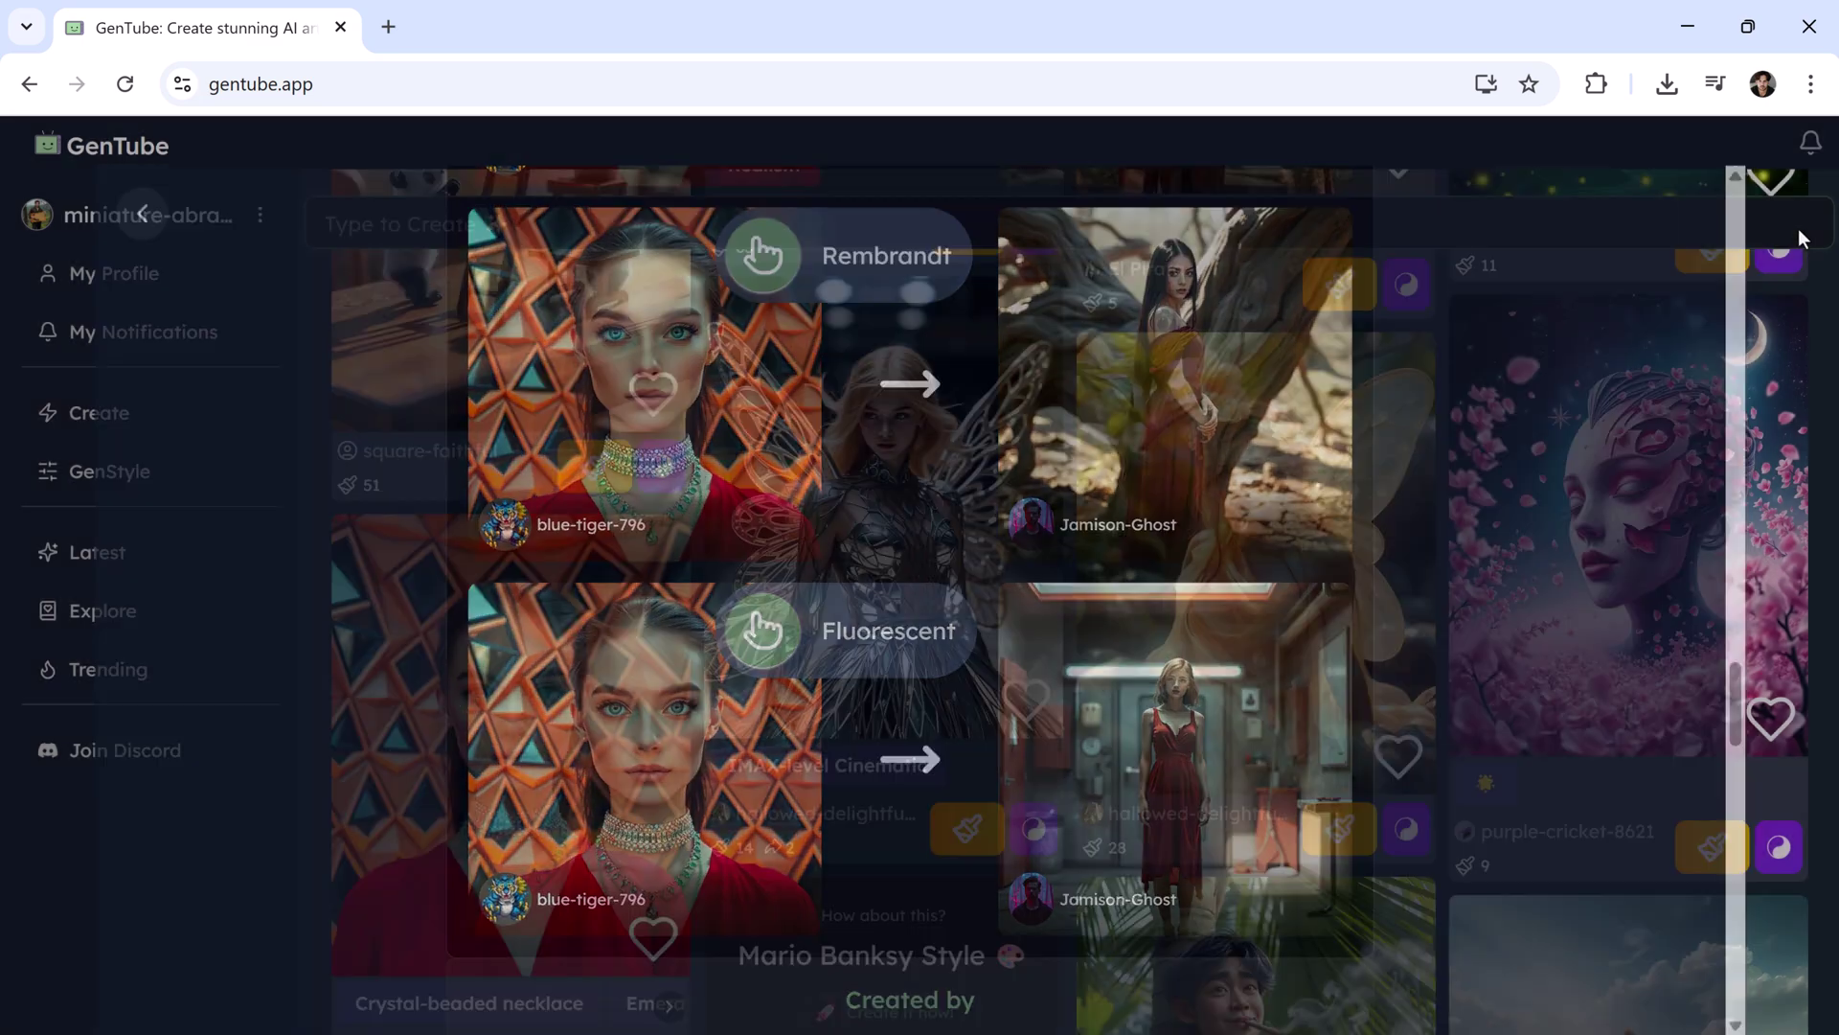
scroll(798, 422, "down", 5)
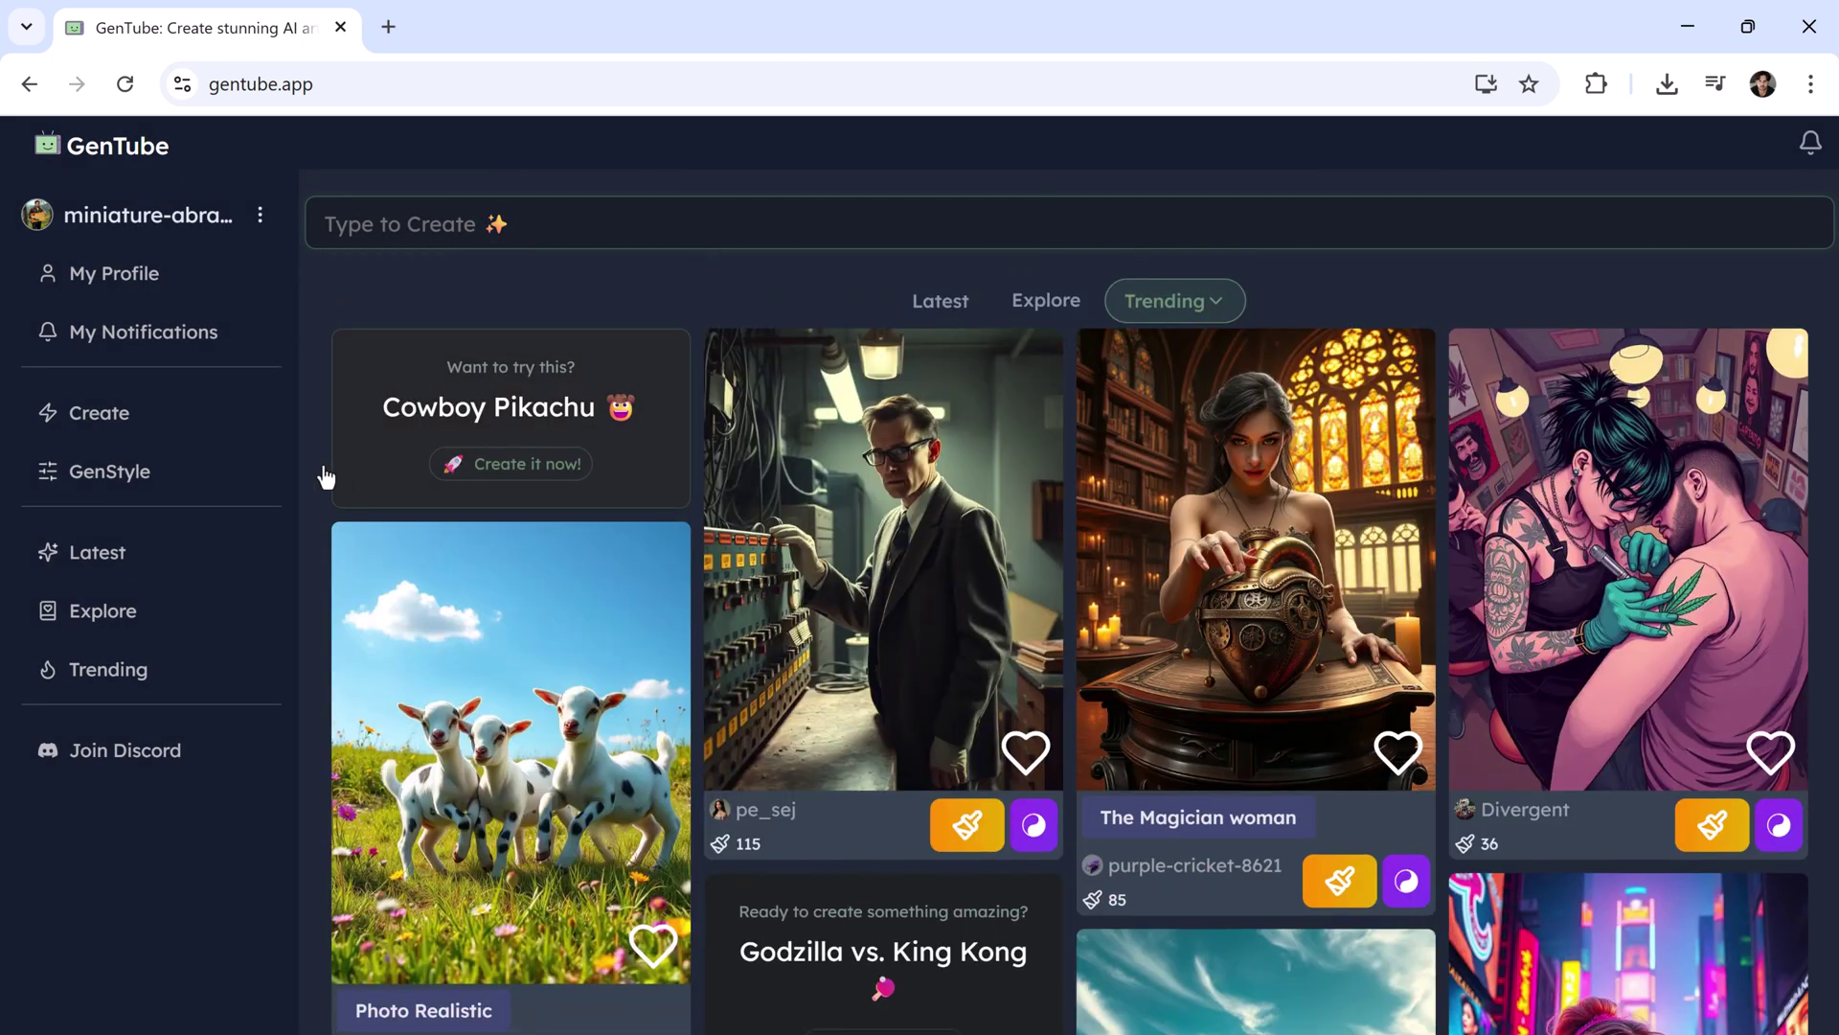
left_click(124, 428)
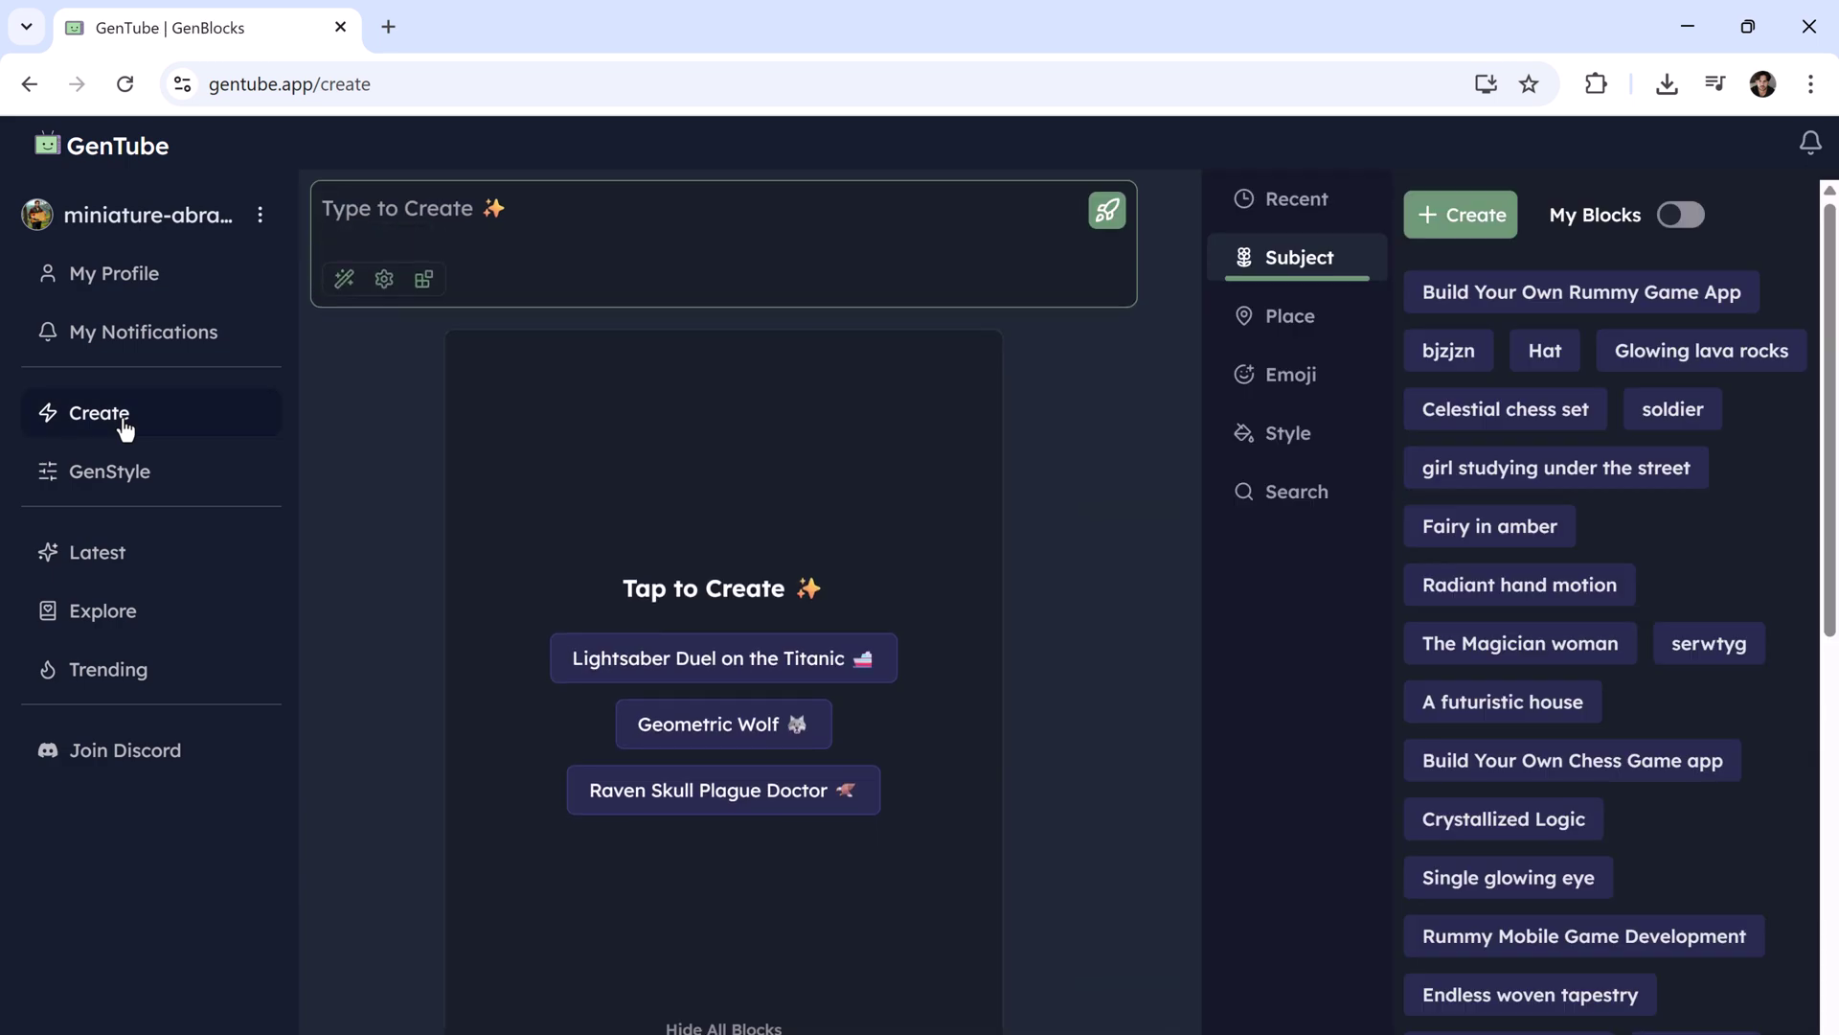
type("A")
type(" beautiful")
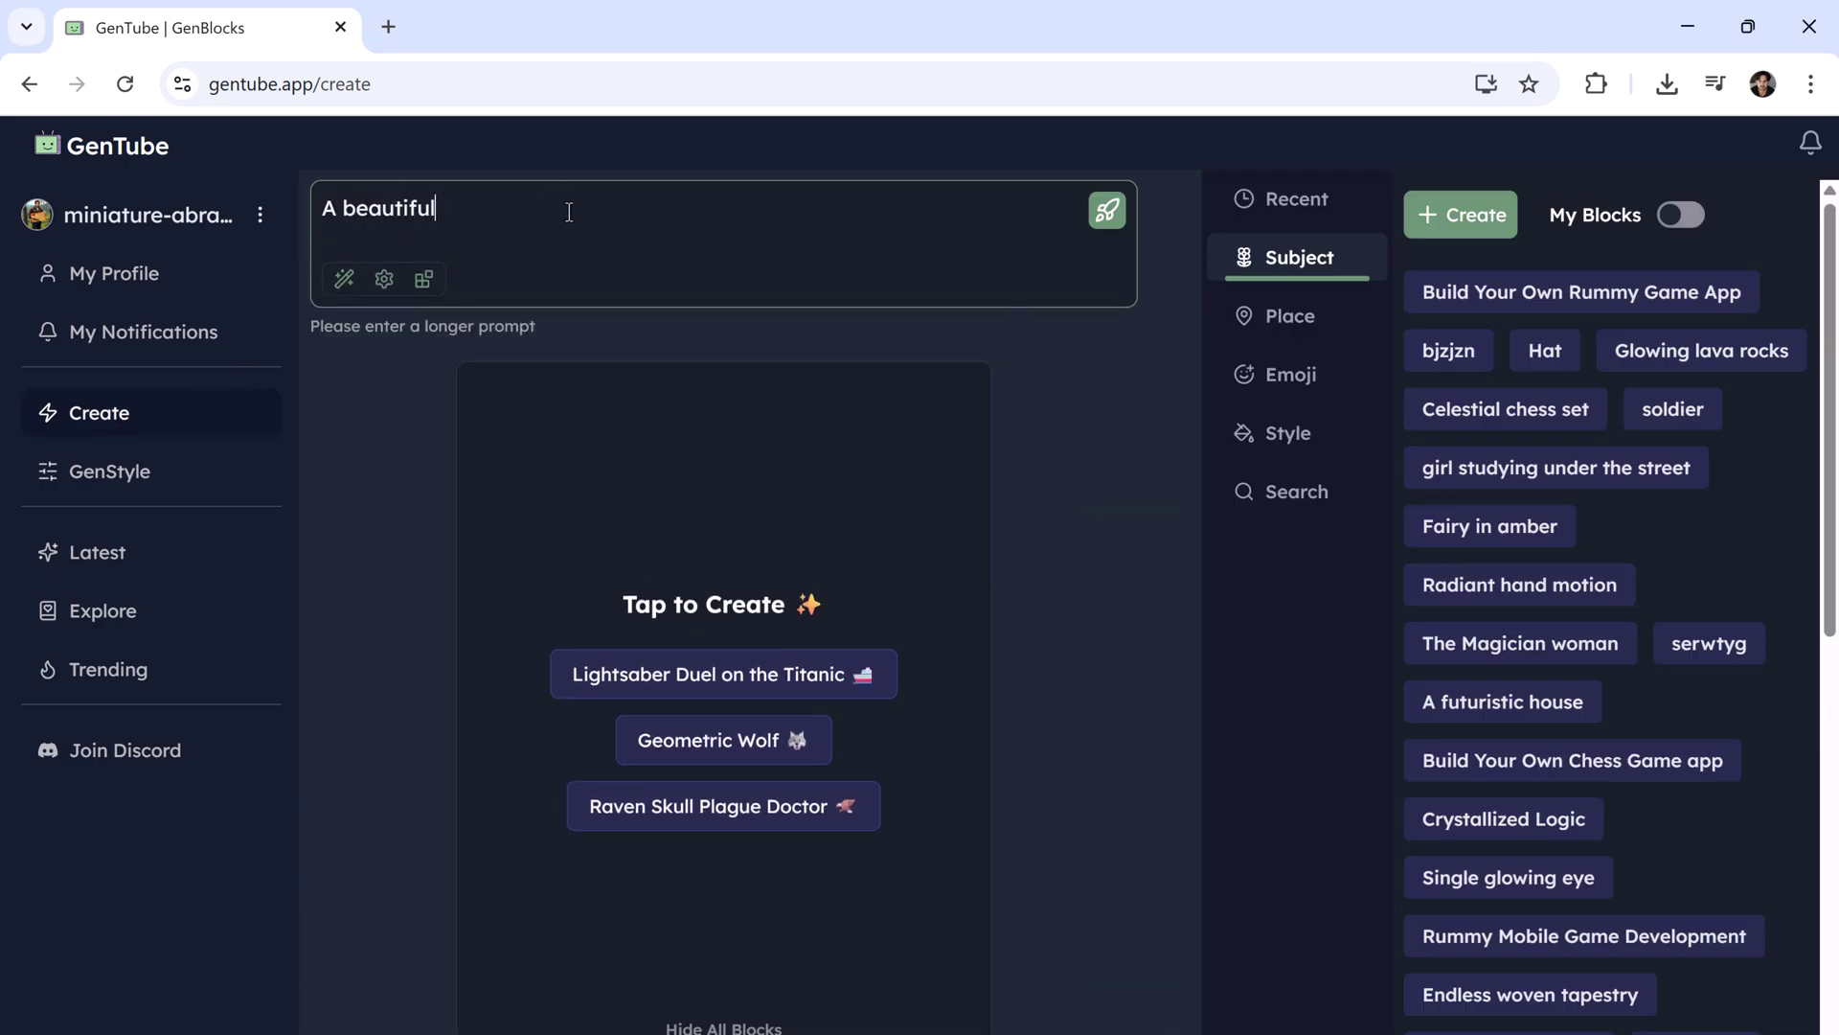
type(" girl")
key("Return")
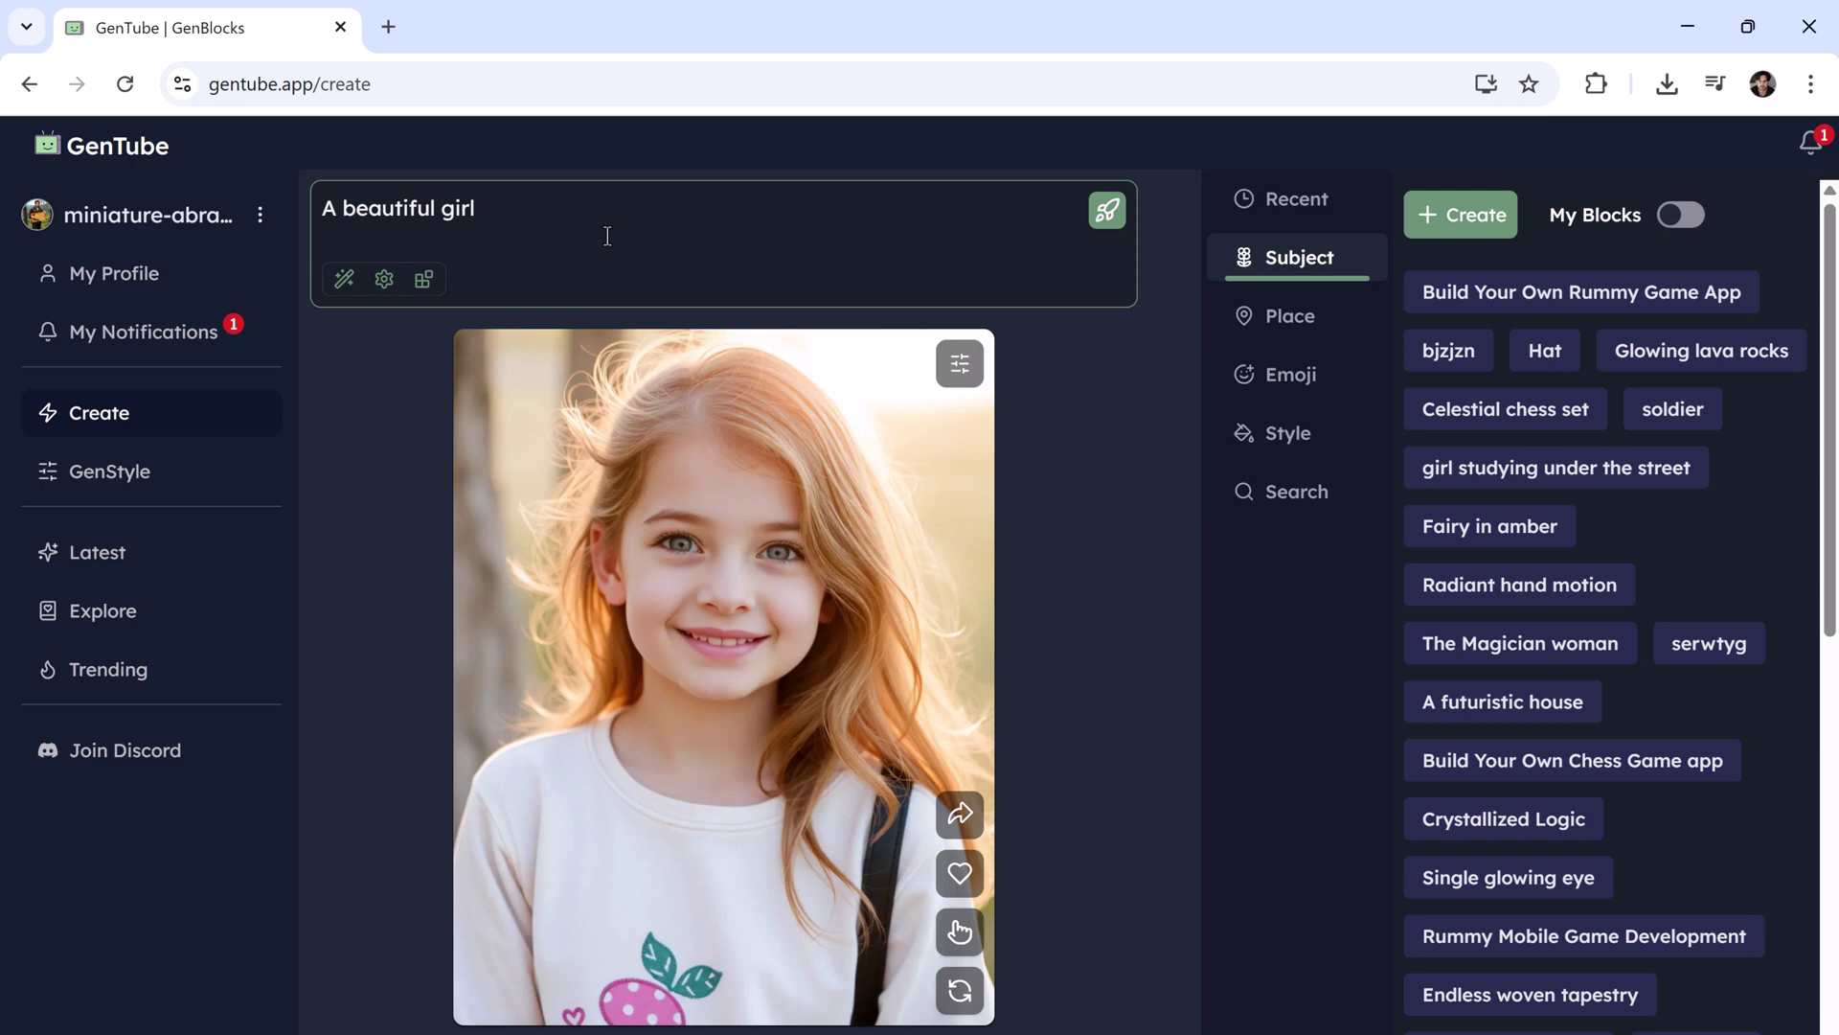
key("Return")
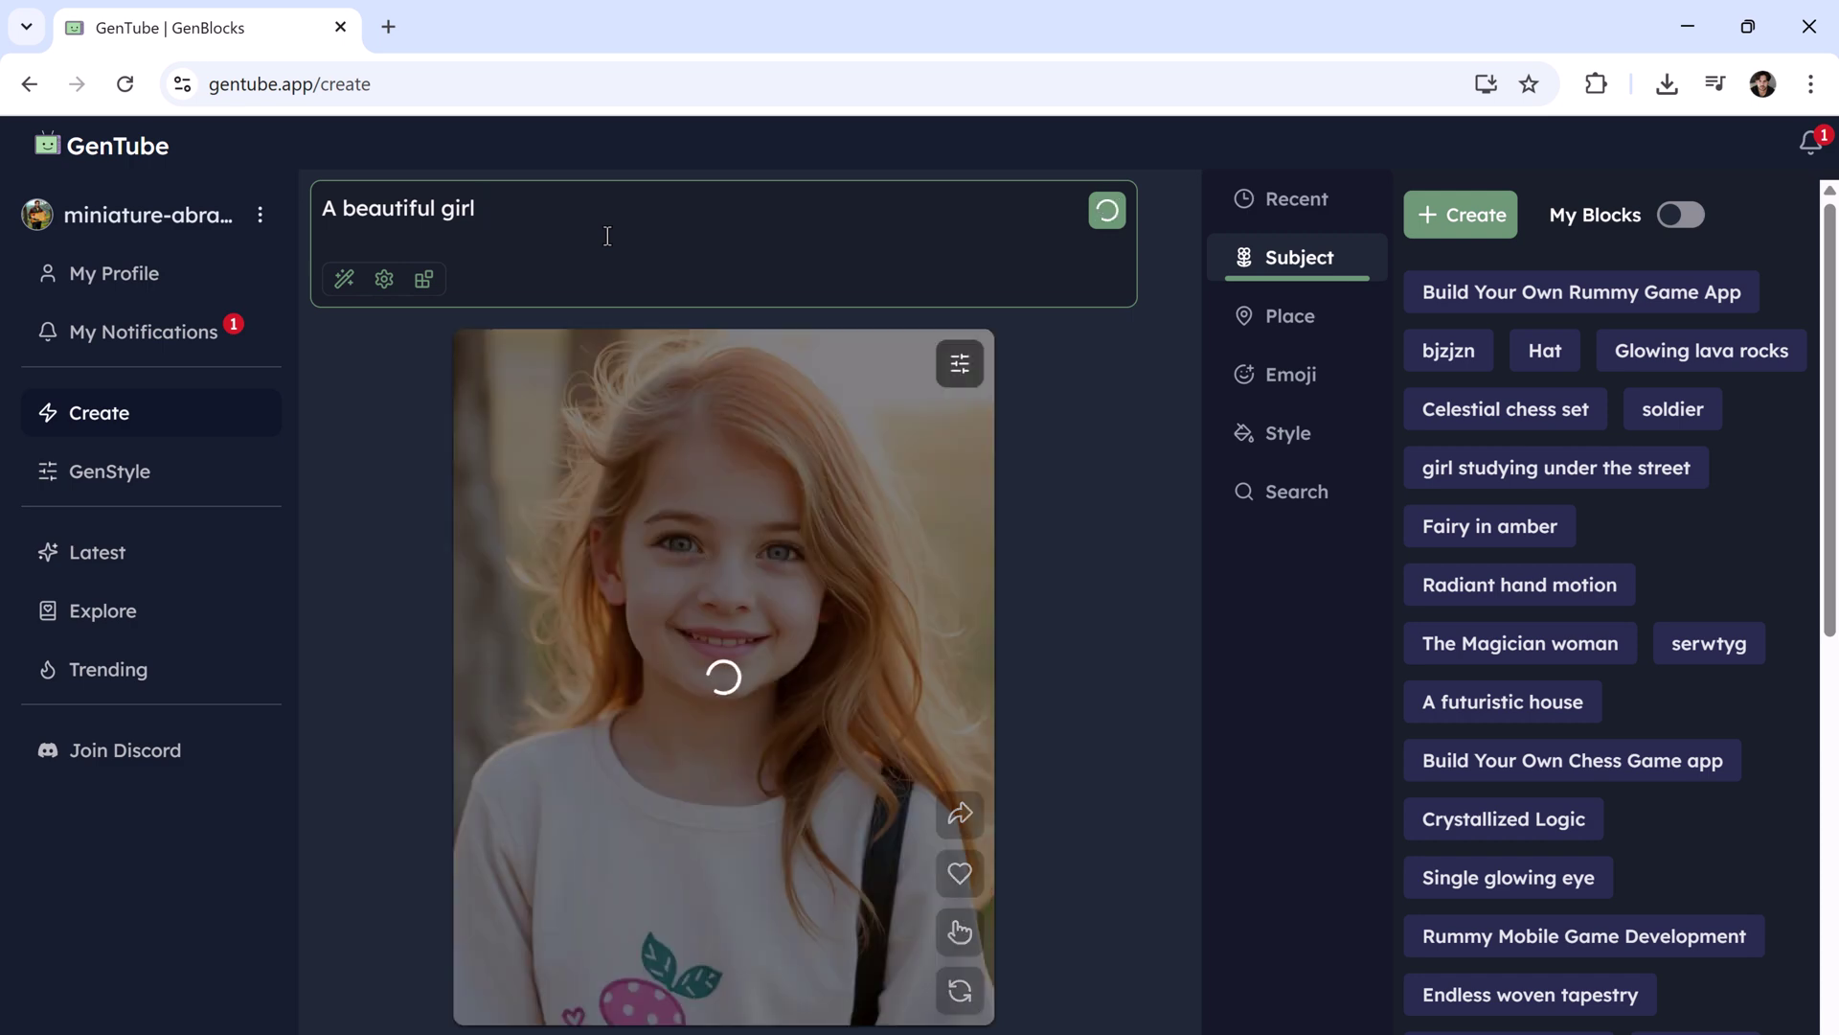
type(" in a photography studio")
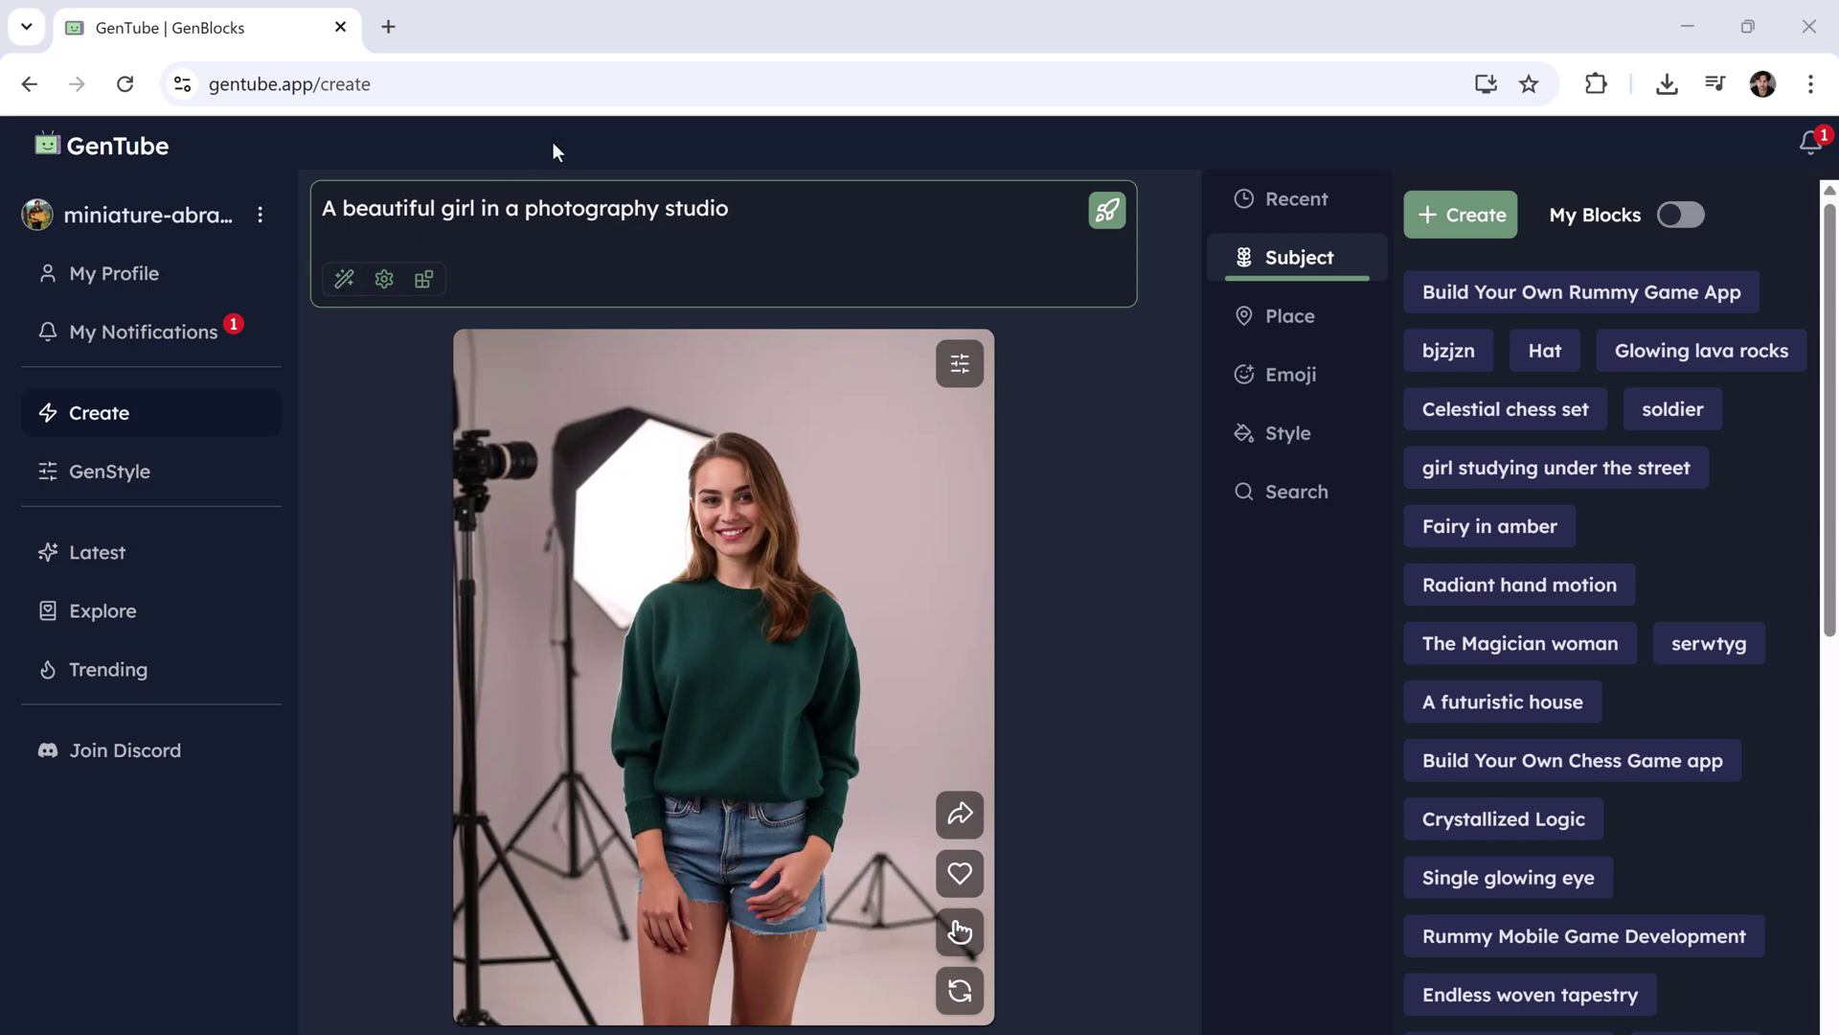
type(" high contrast lighting, fashion style")
key("Return")
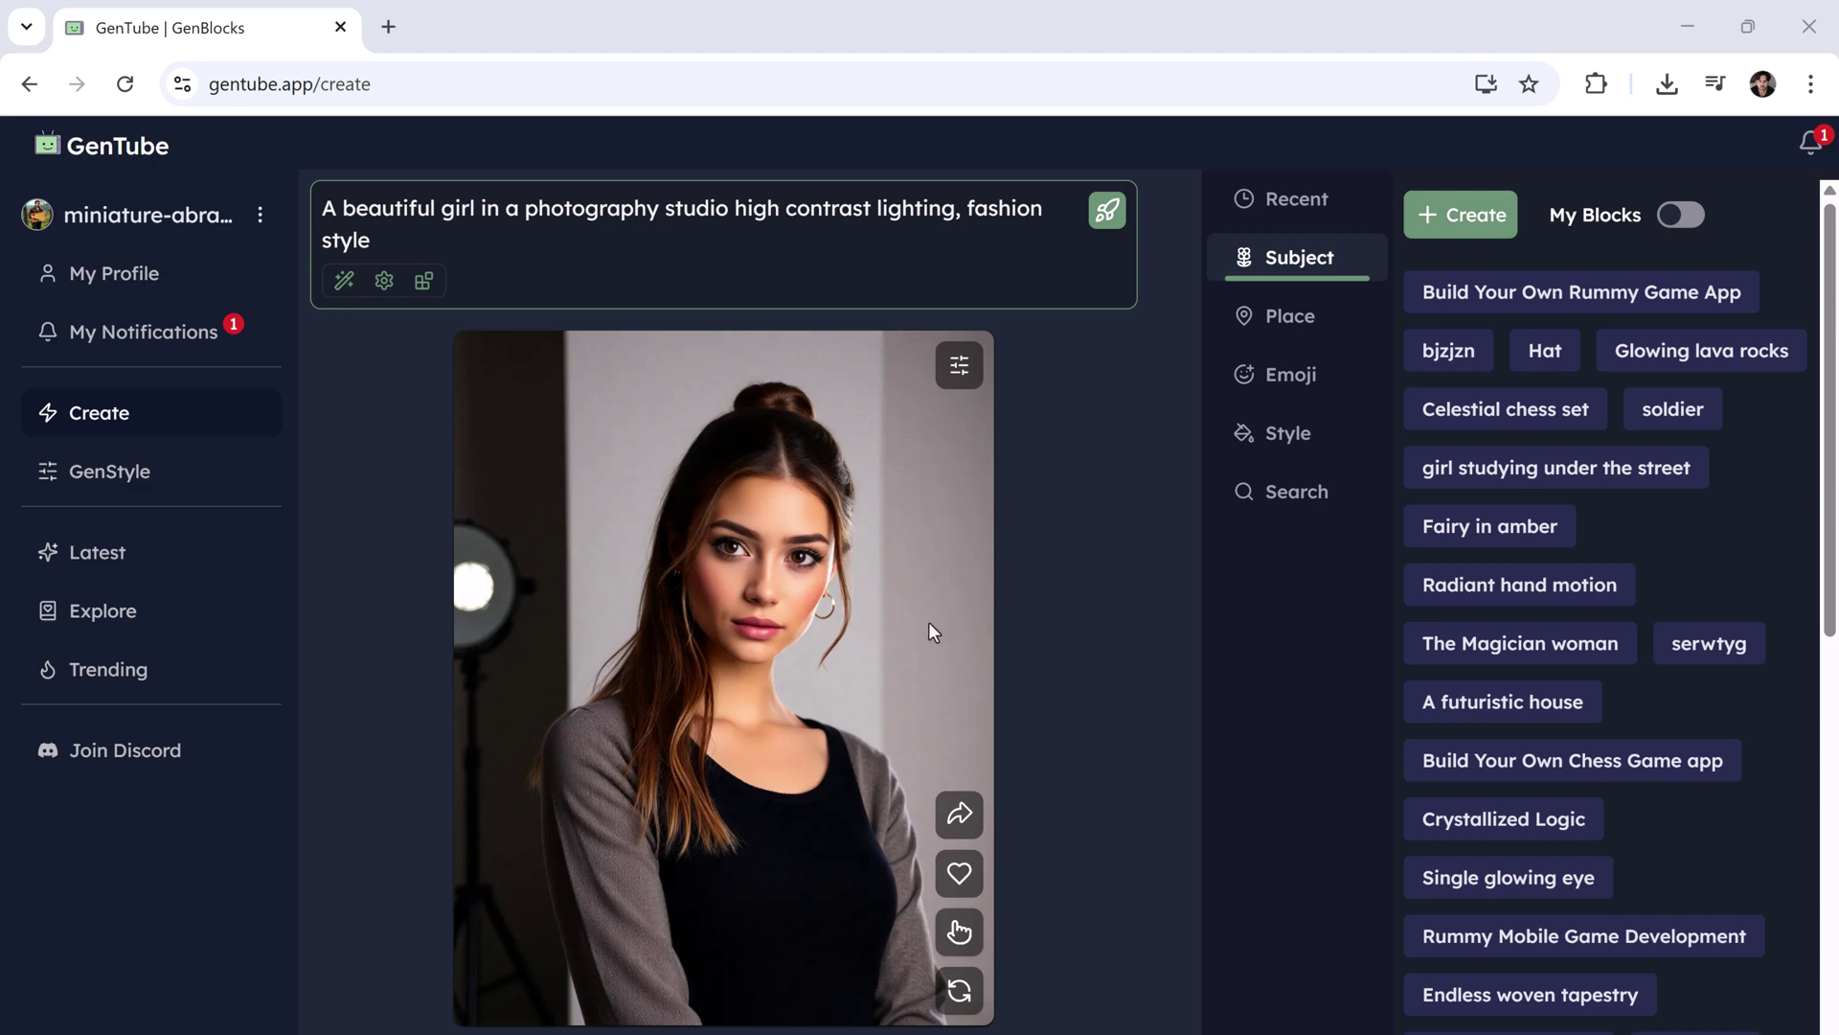
Auto-expand the studio-portrait prompt, generate a new red-dress portrait, and show the style blend controls.
left_click(344, 280)
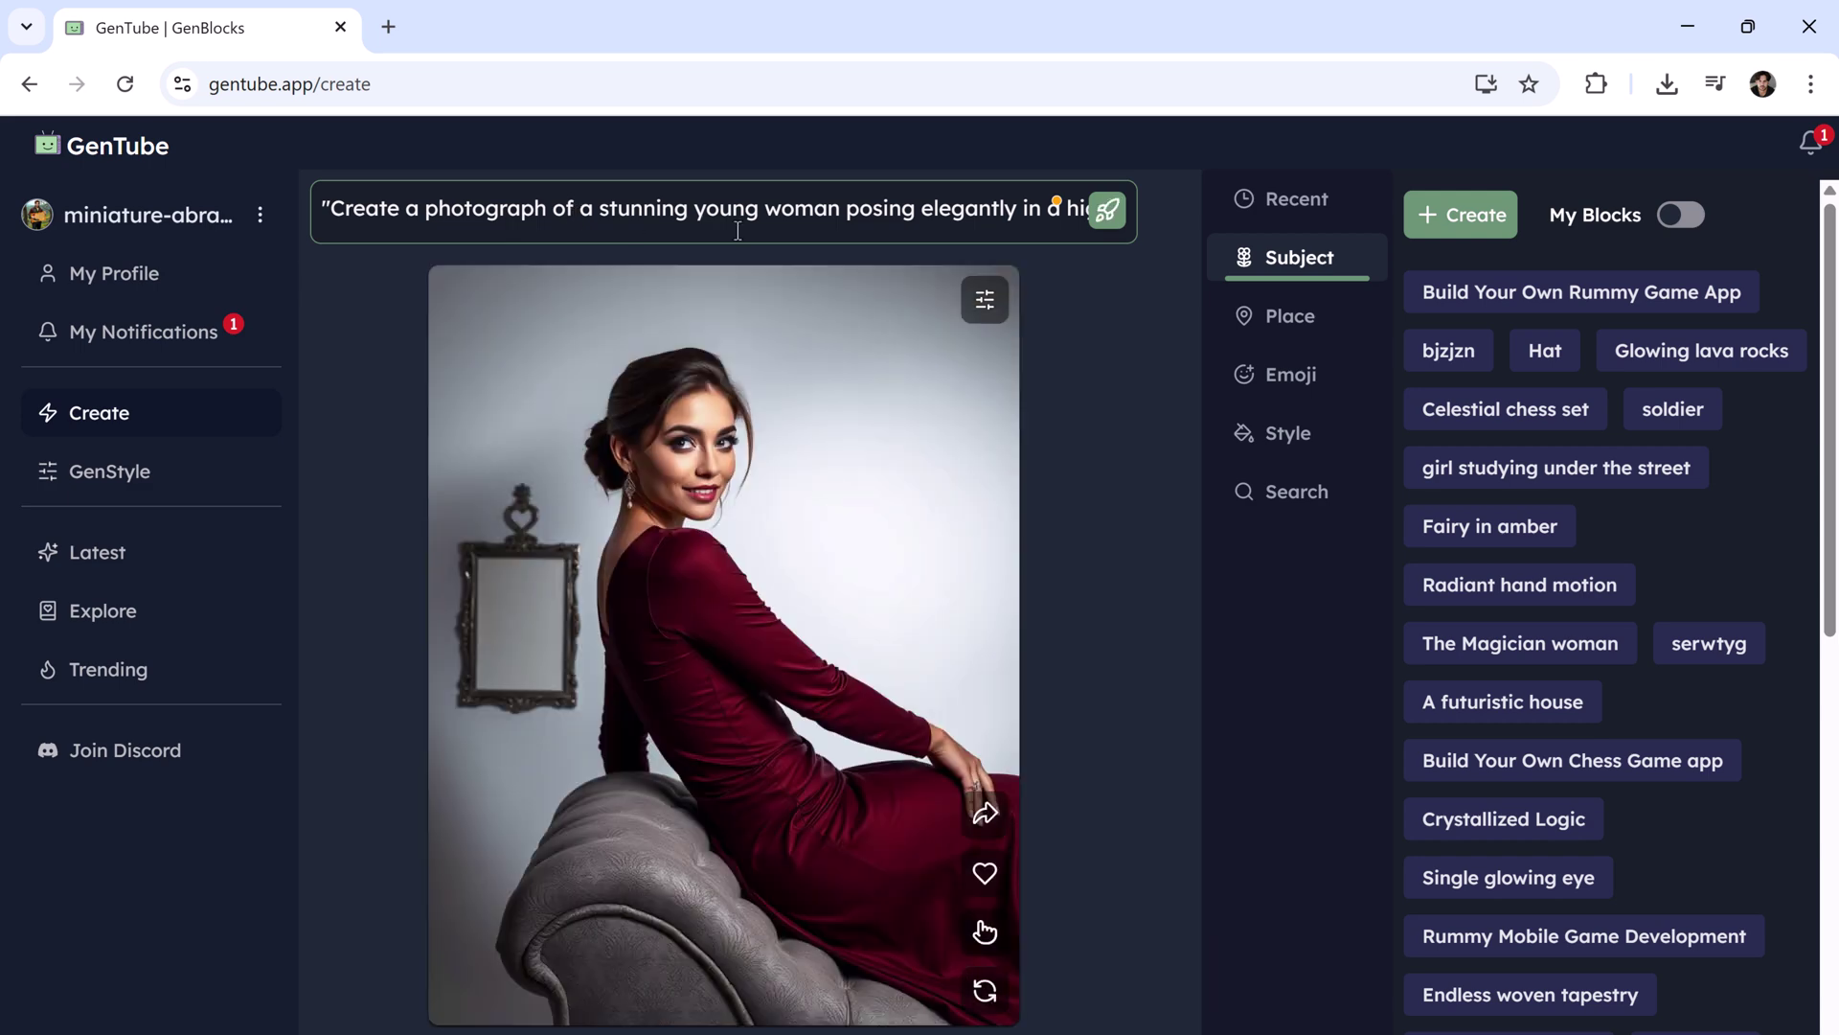
left_click(987, 993)
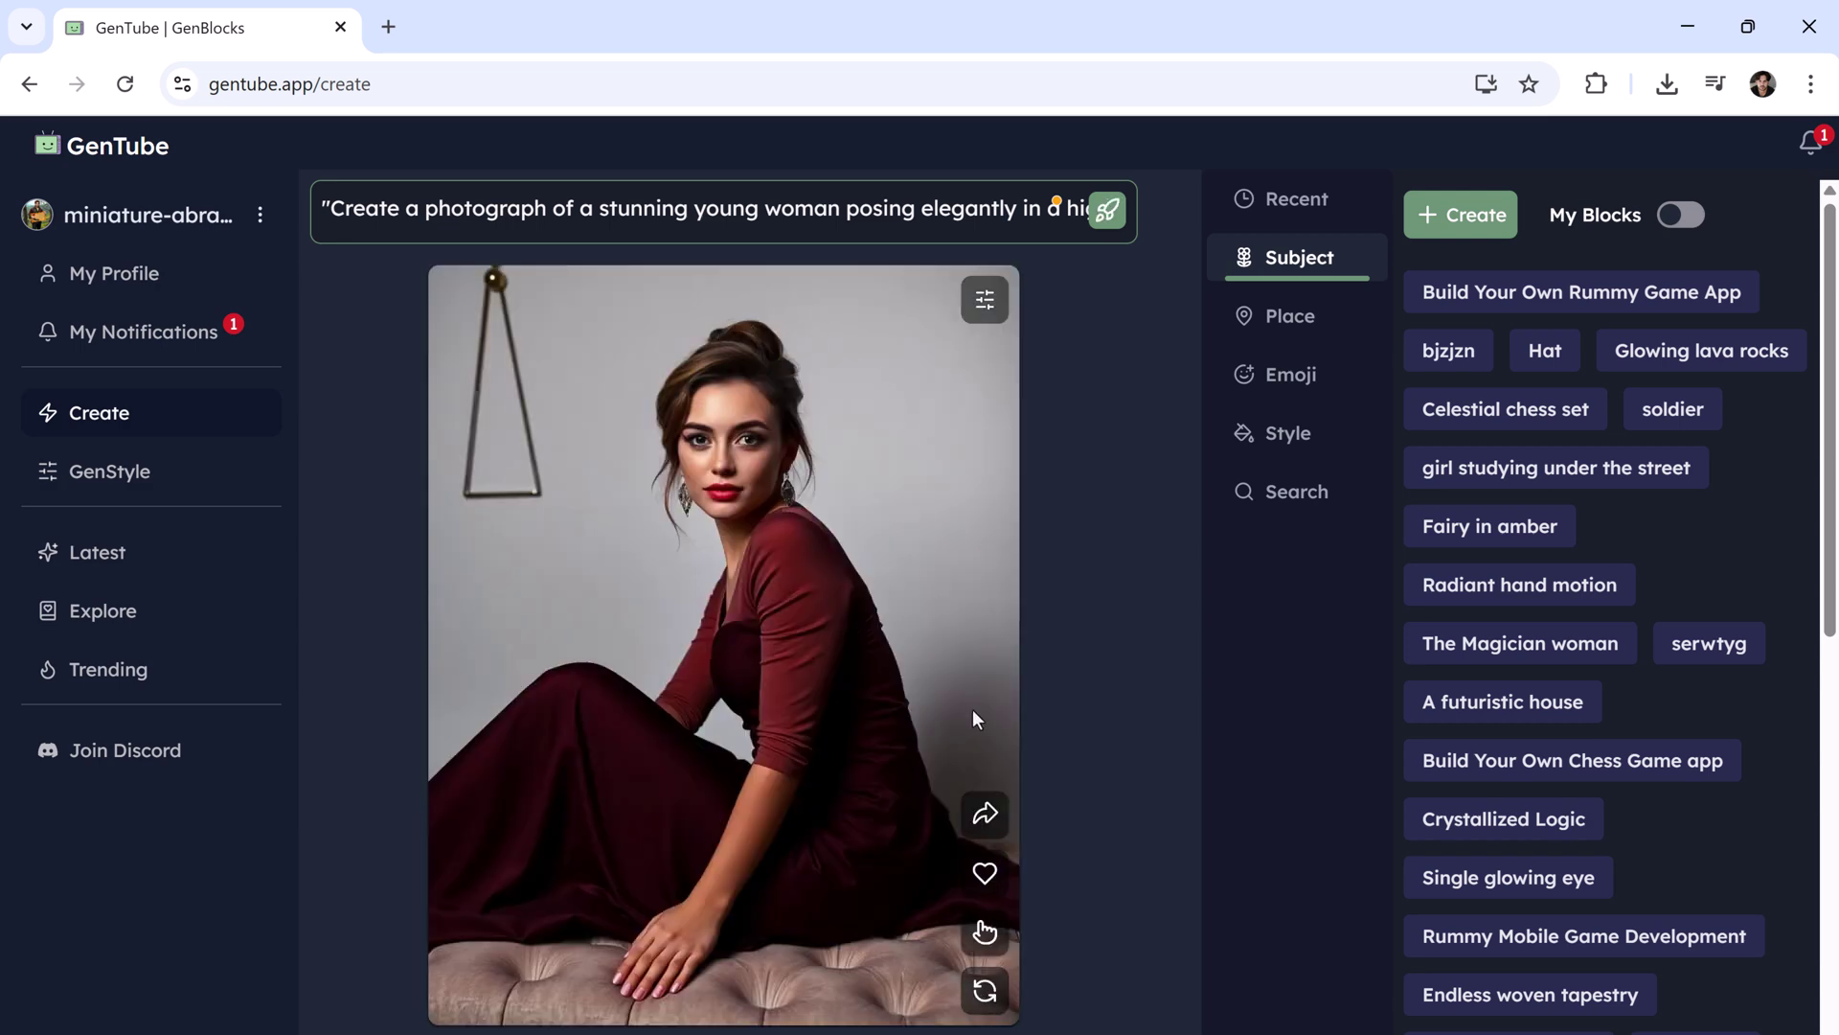
left_click(986, 301)
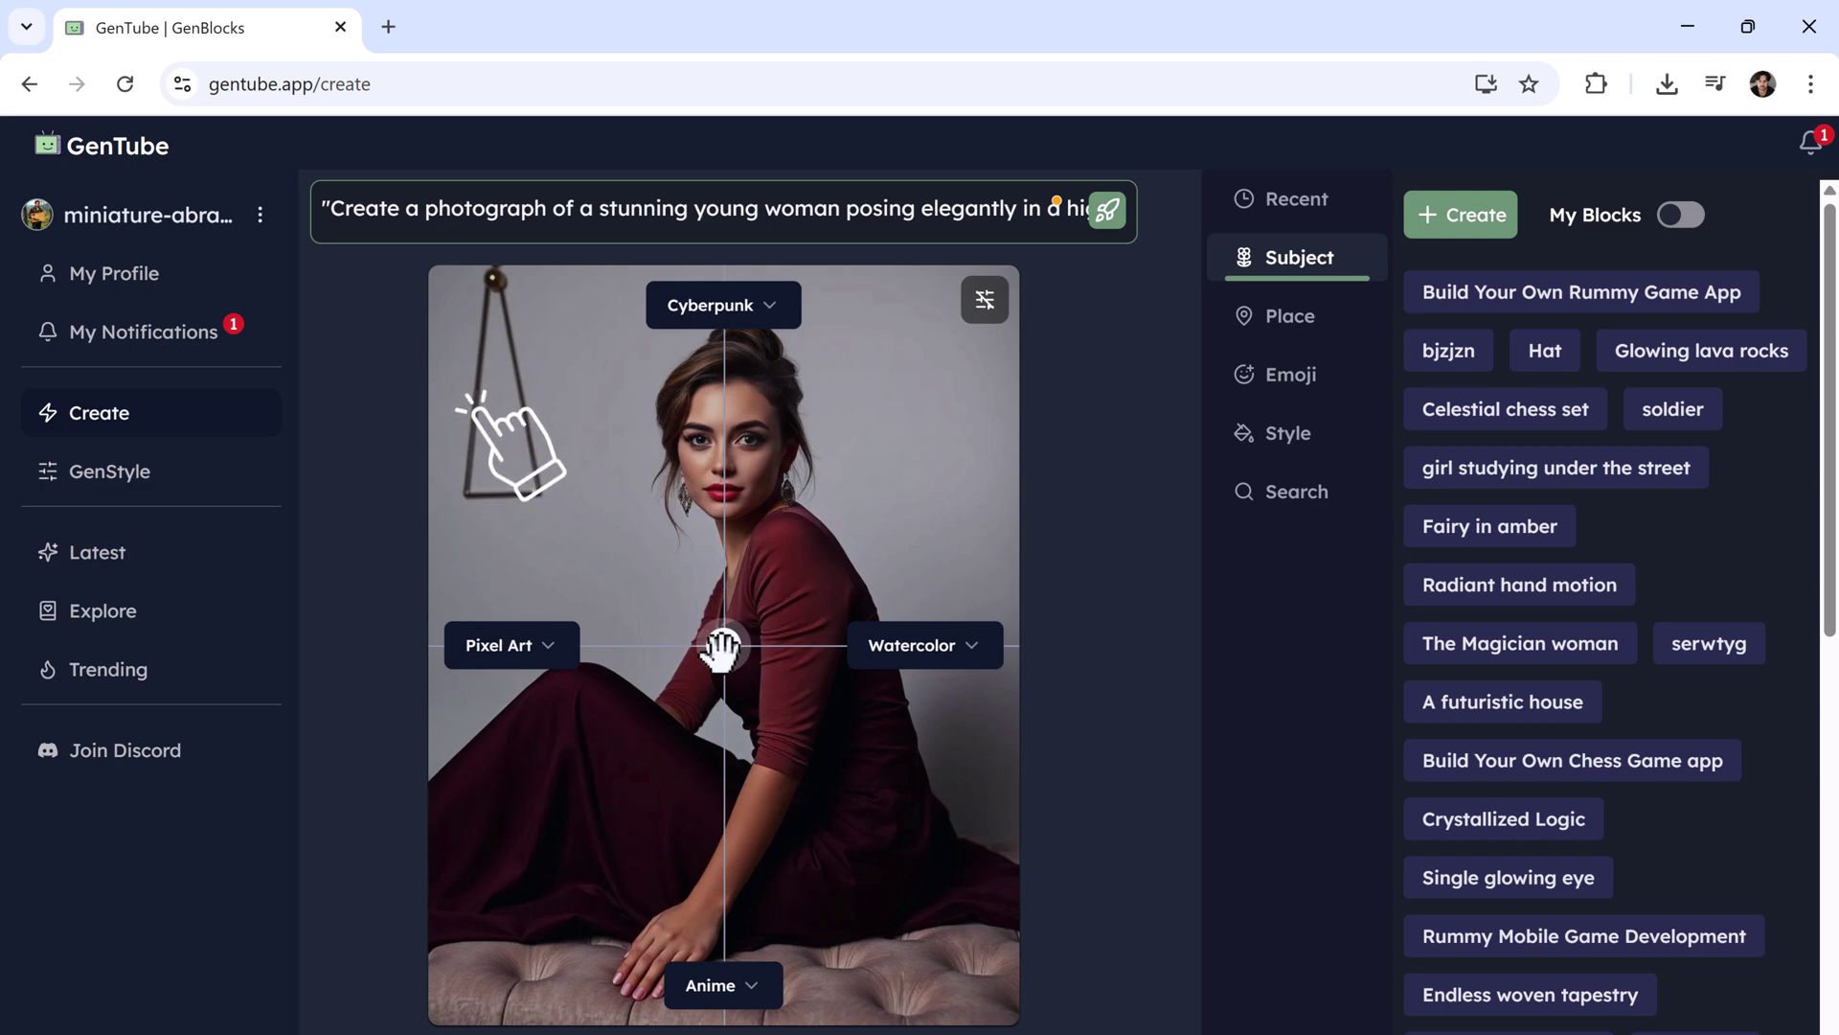
Nudge the style blend and replace the top Cyberpunk style with Realism, keeping the regenerated portrait.
left_click(663, 643)
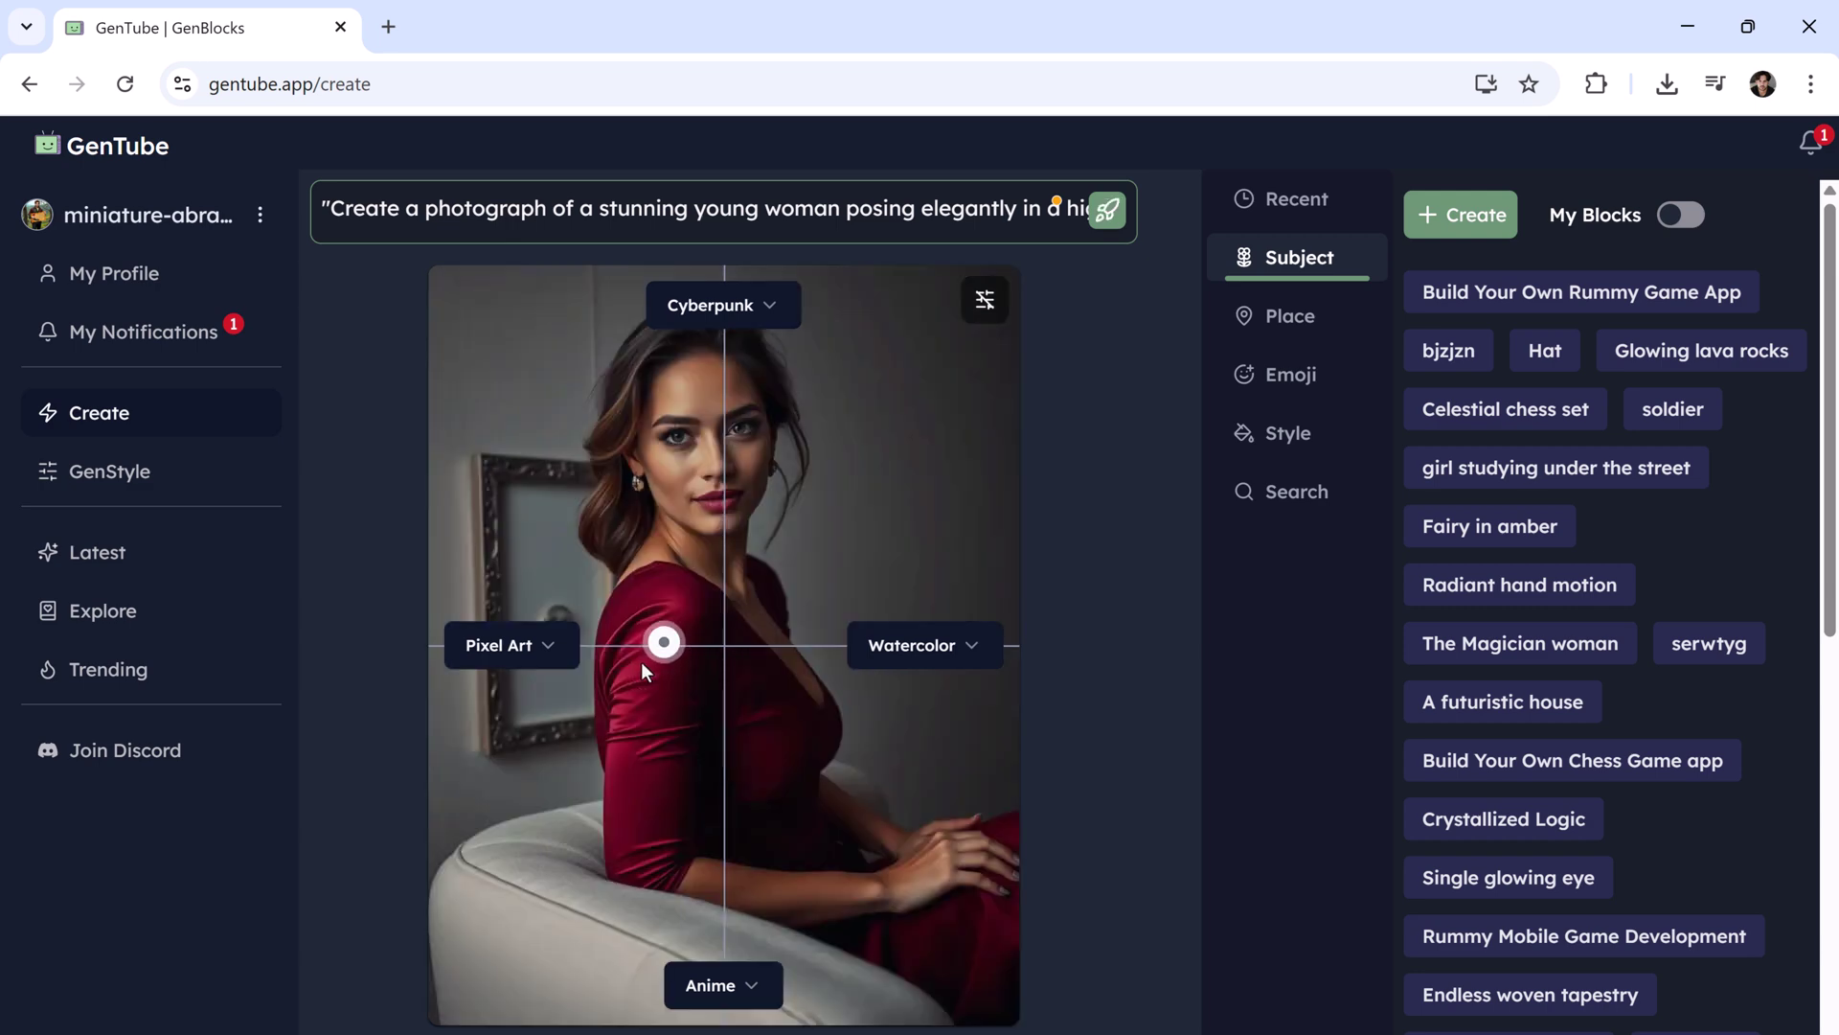
left_click(763, 314)
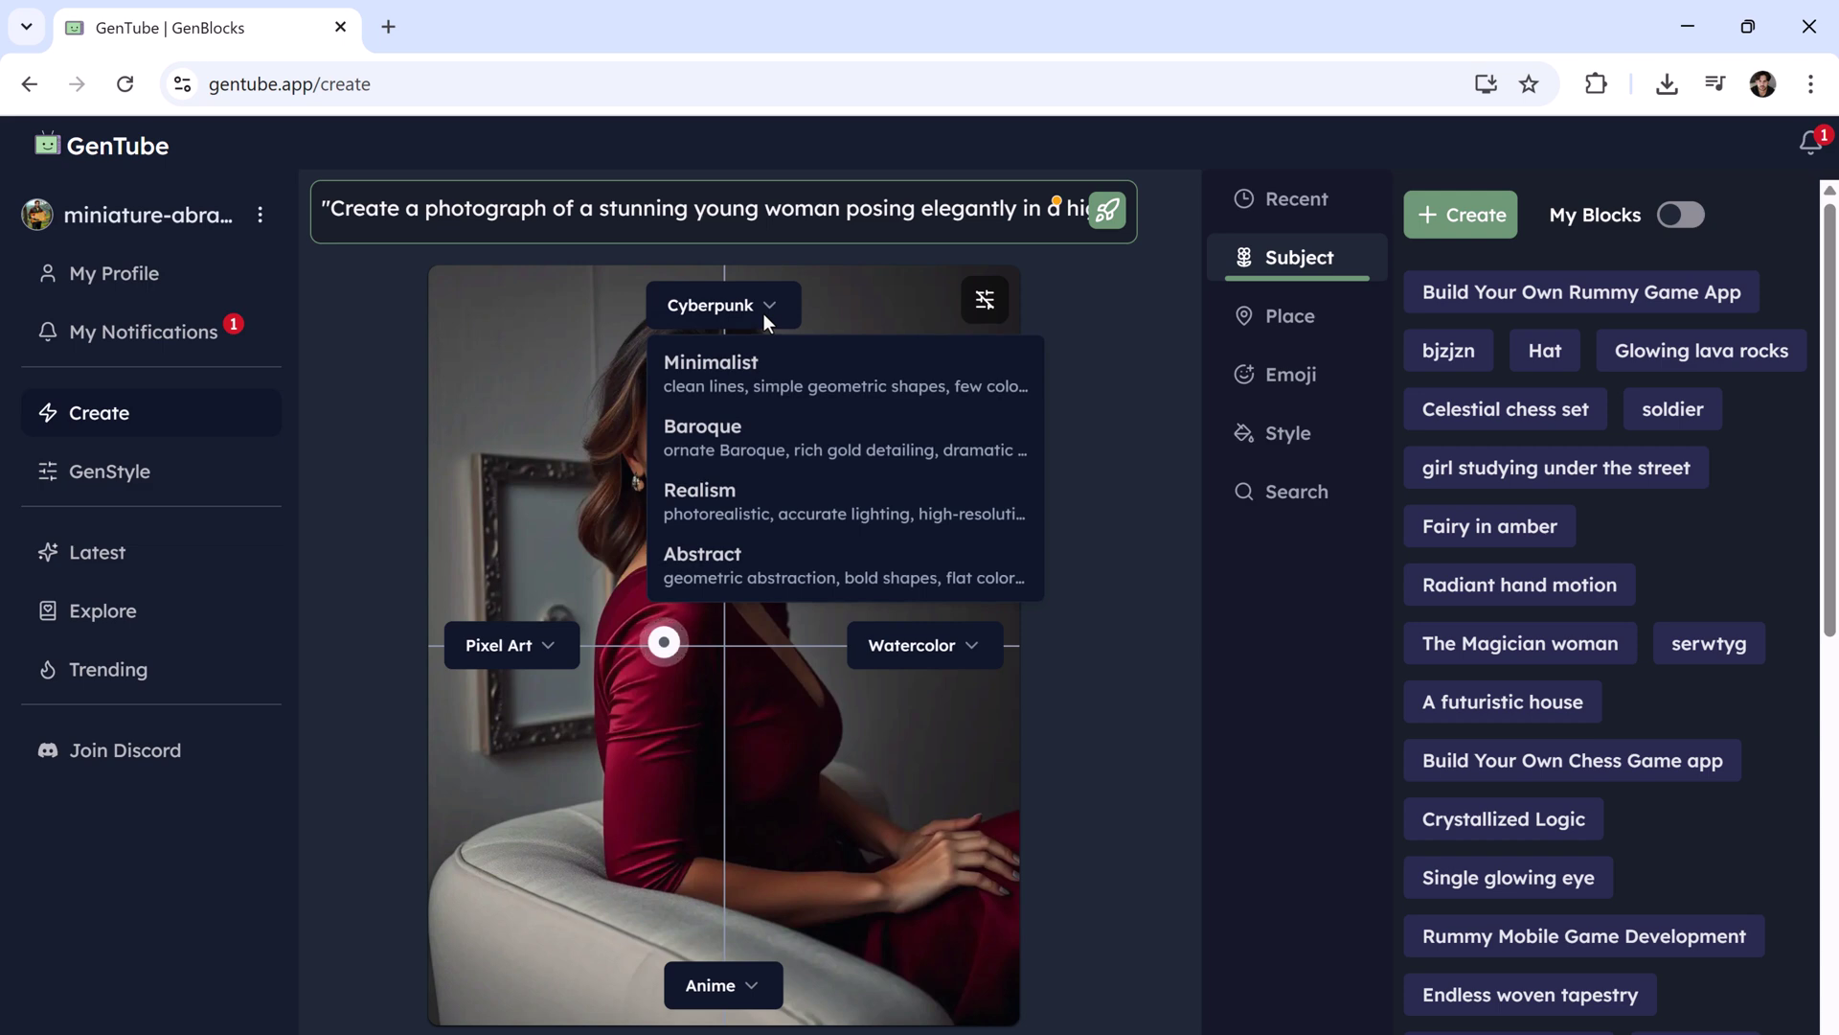
left_click(761, 500)
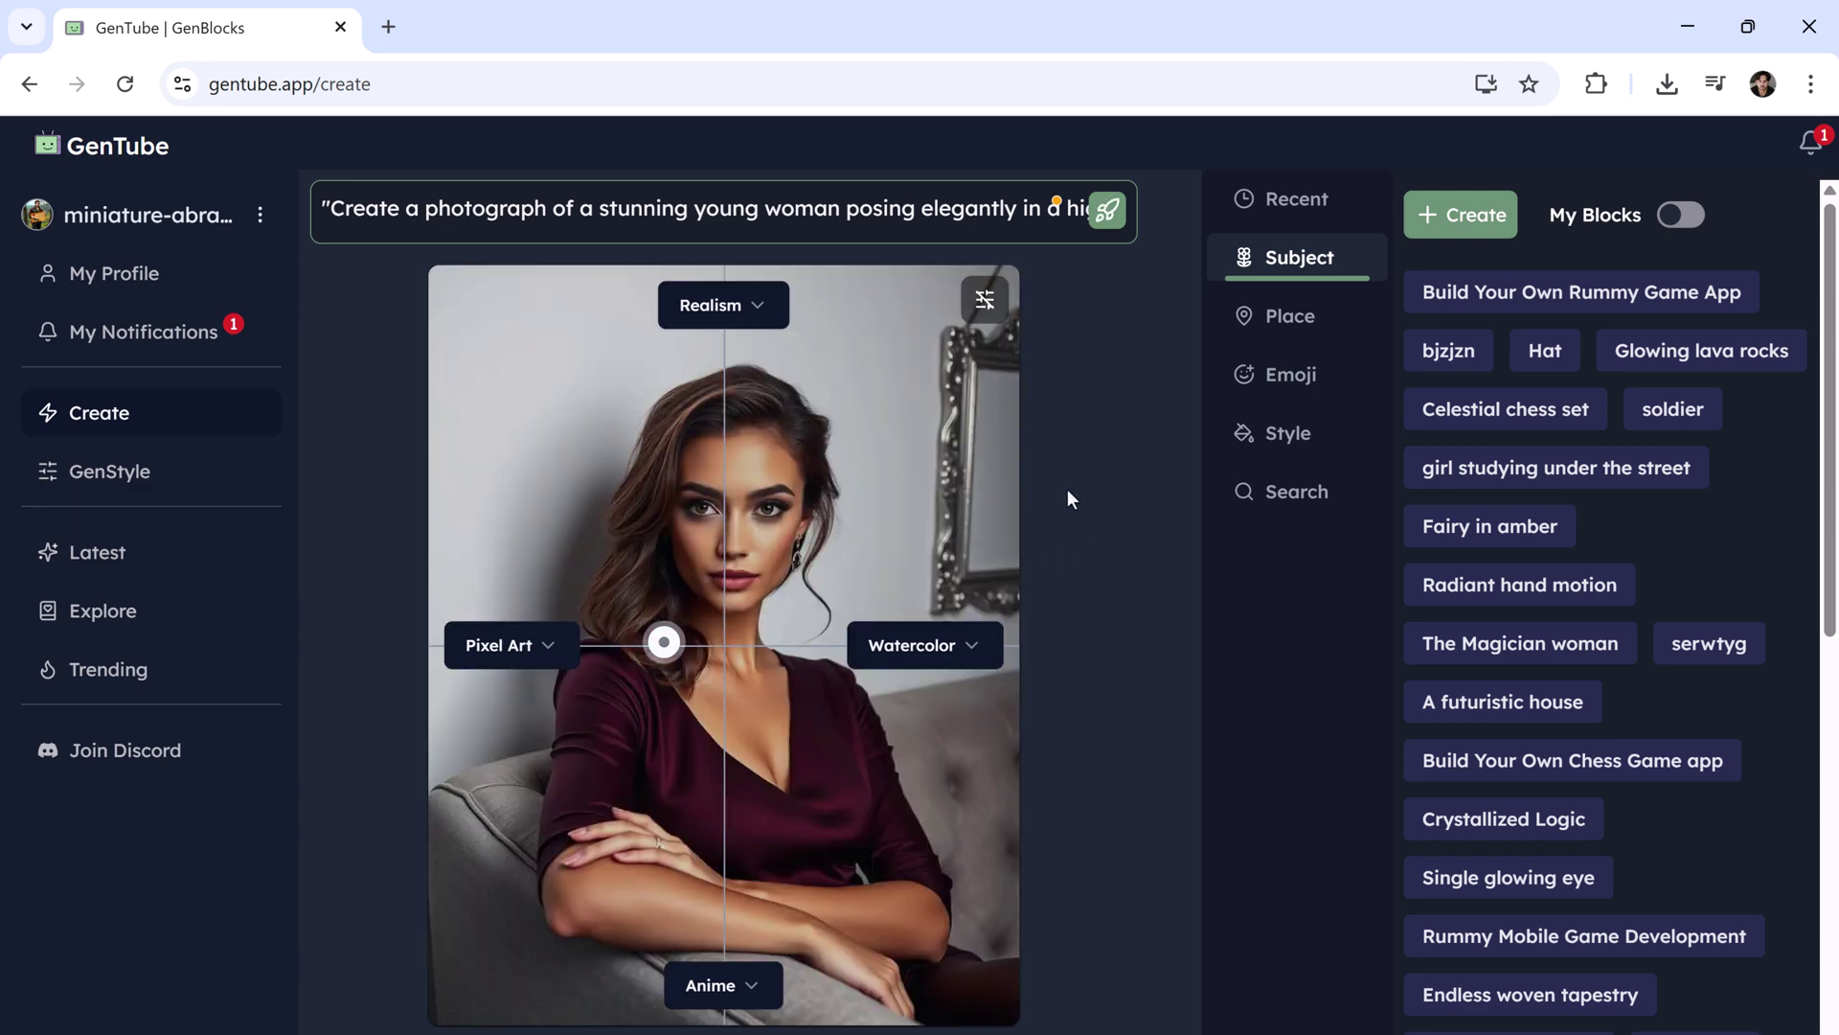
left_click(982, 297)
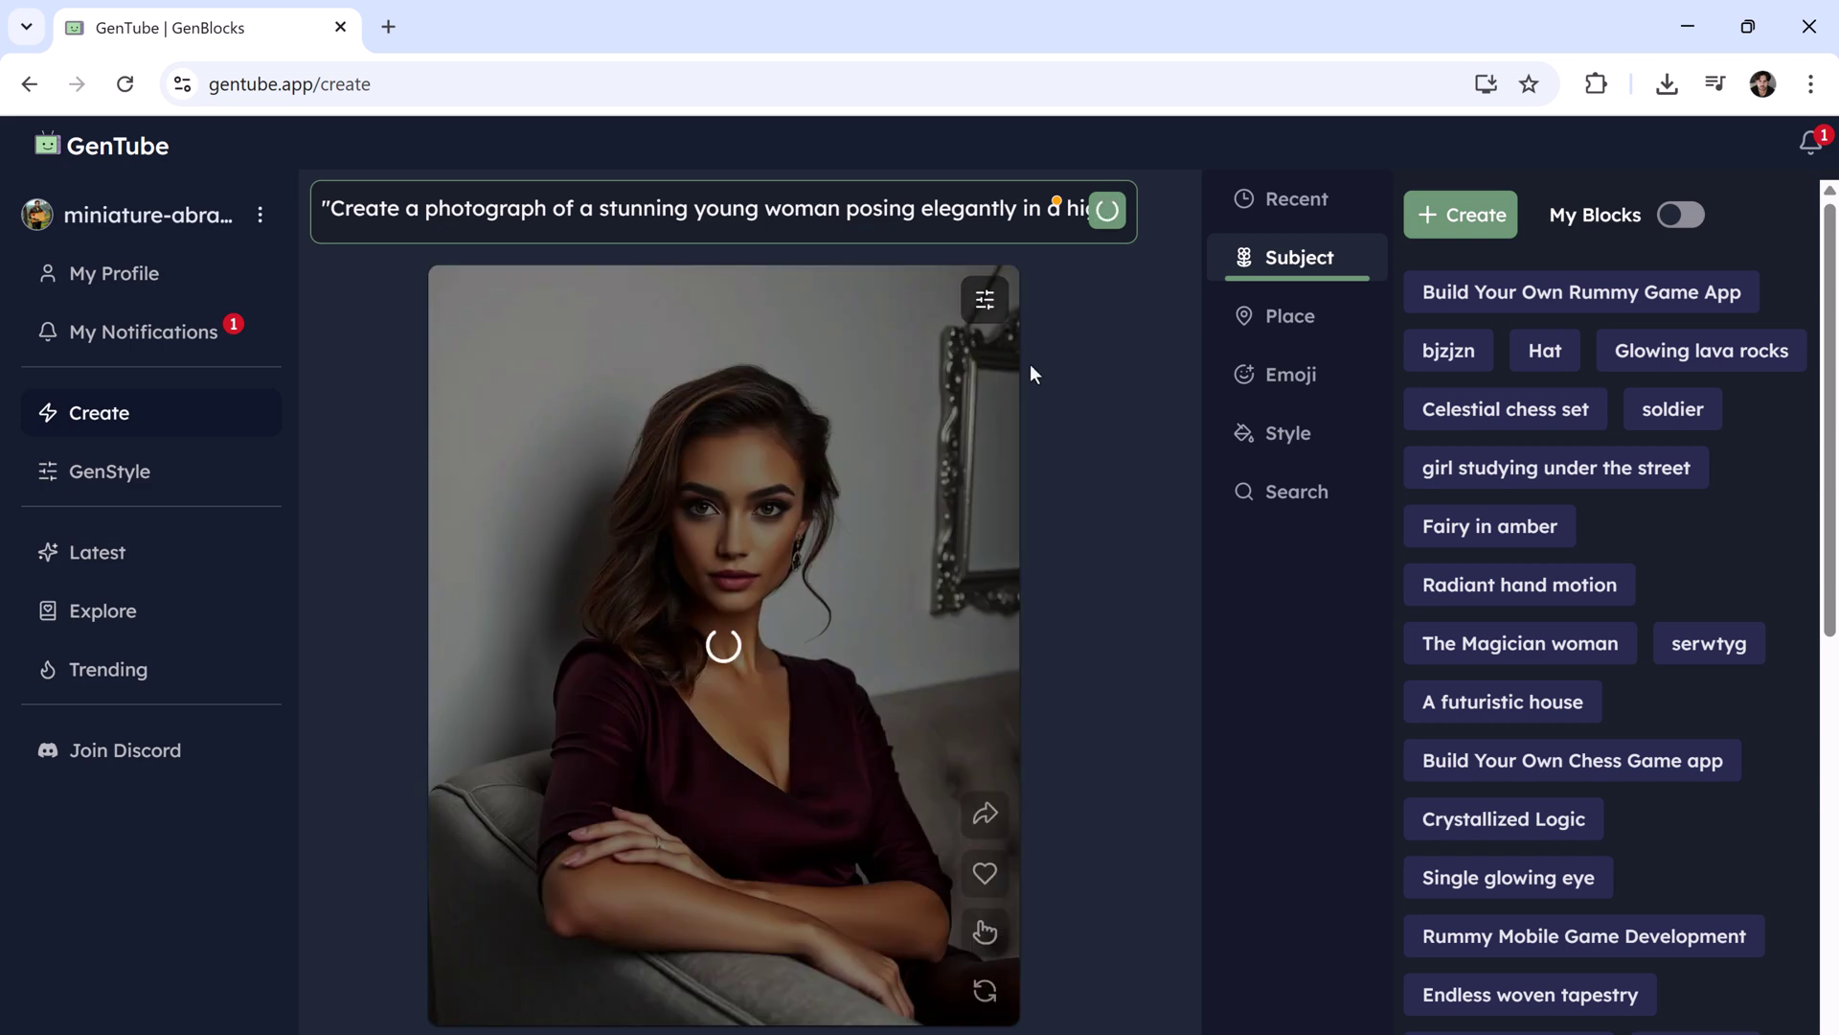
Generate another portrait version, then regenerate it in tall 9:16 aspect ratio.
left_click(985, 991)
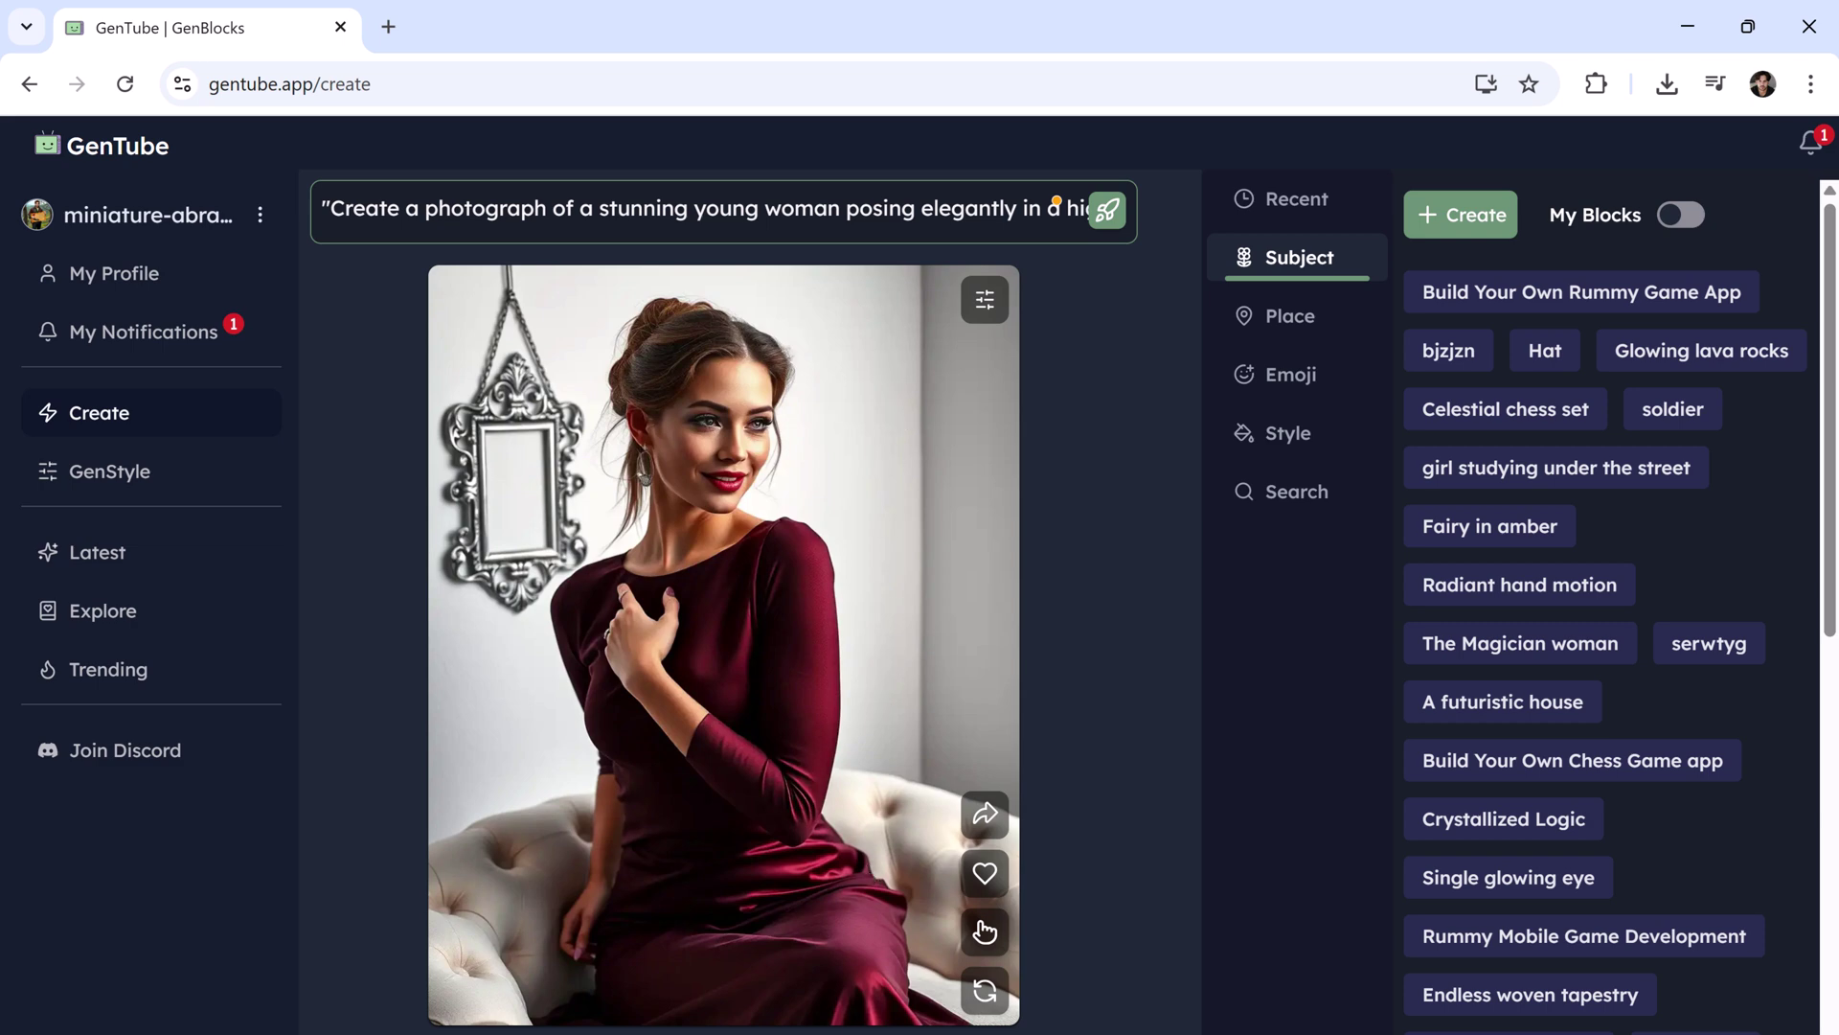
left_click(676, 204)
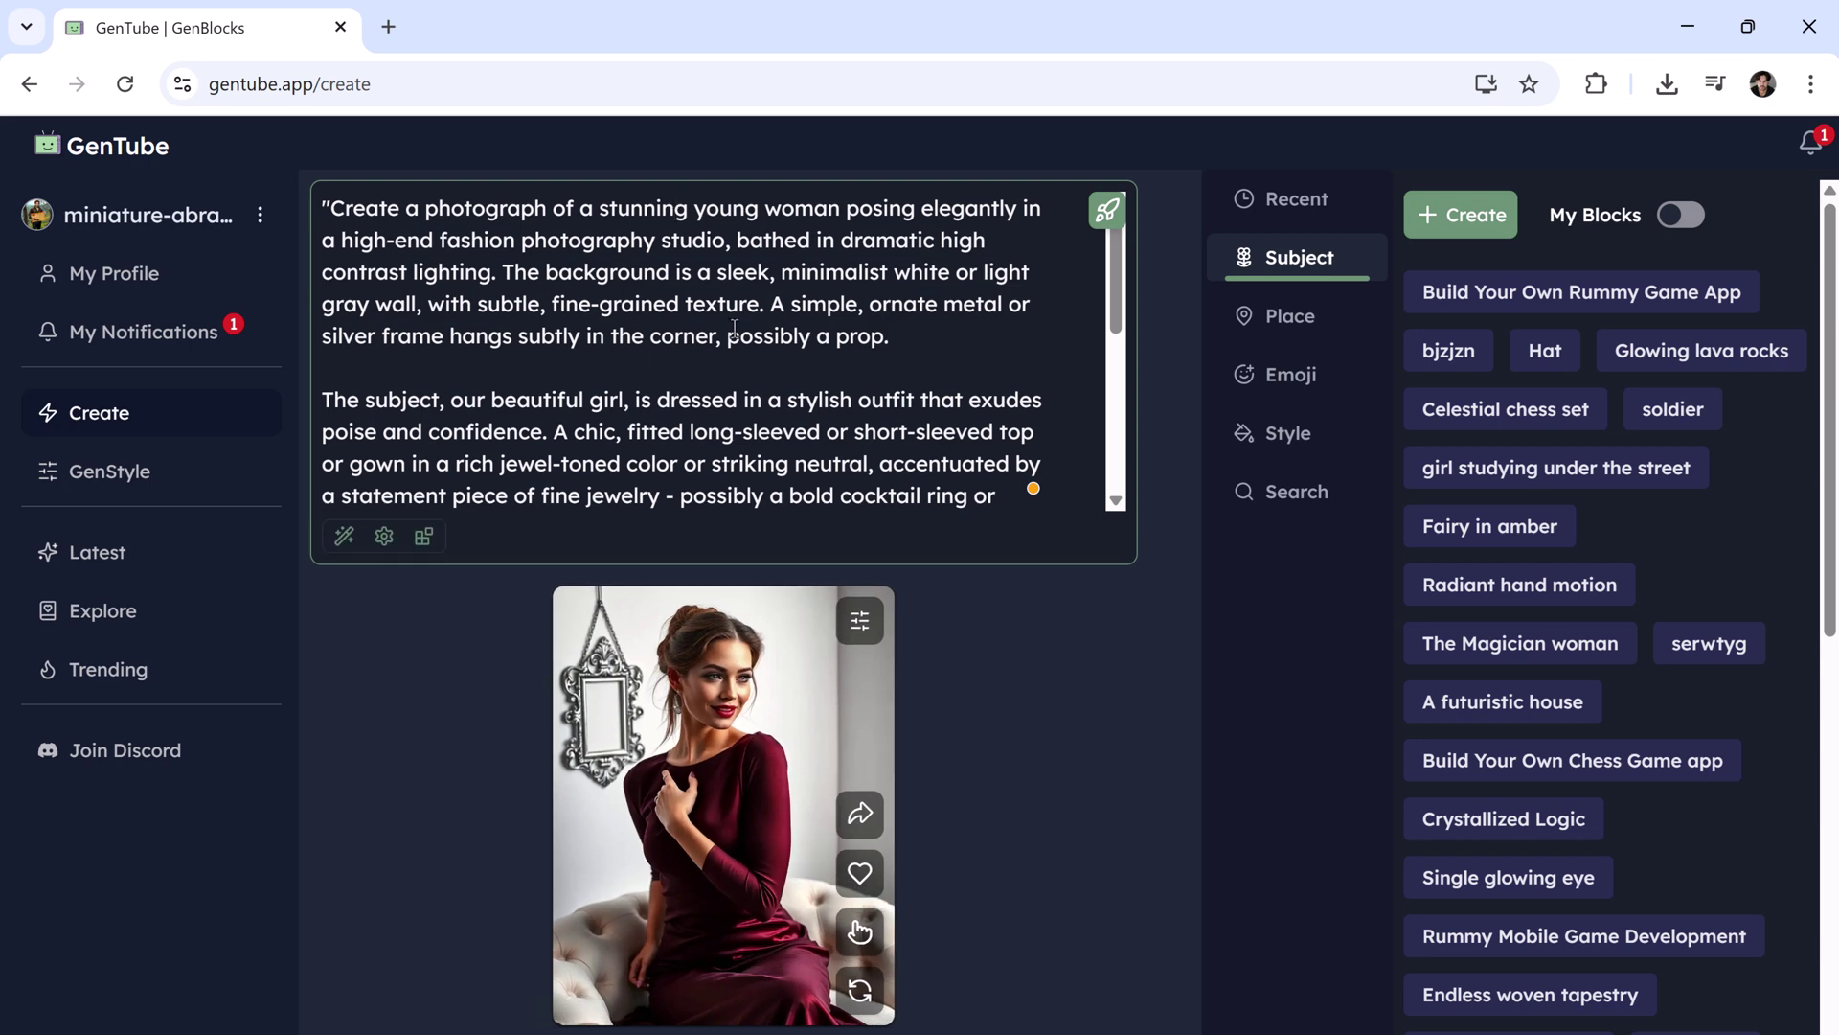
scroll(733, 328, "down", 5)
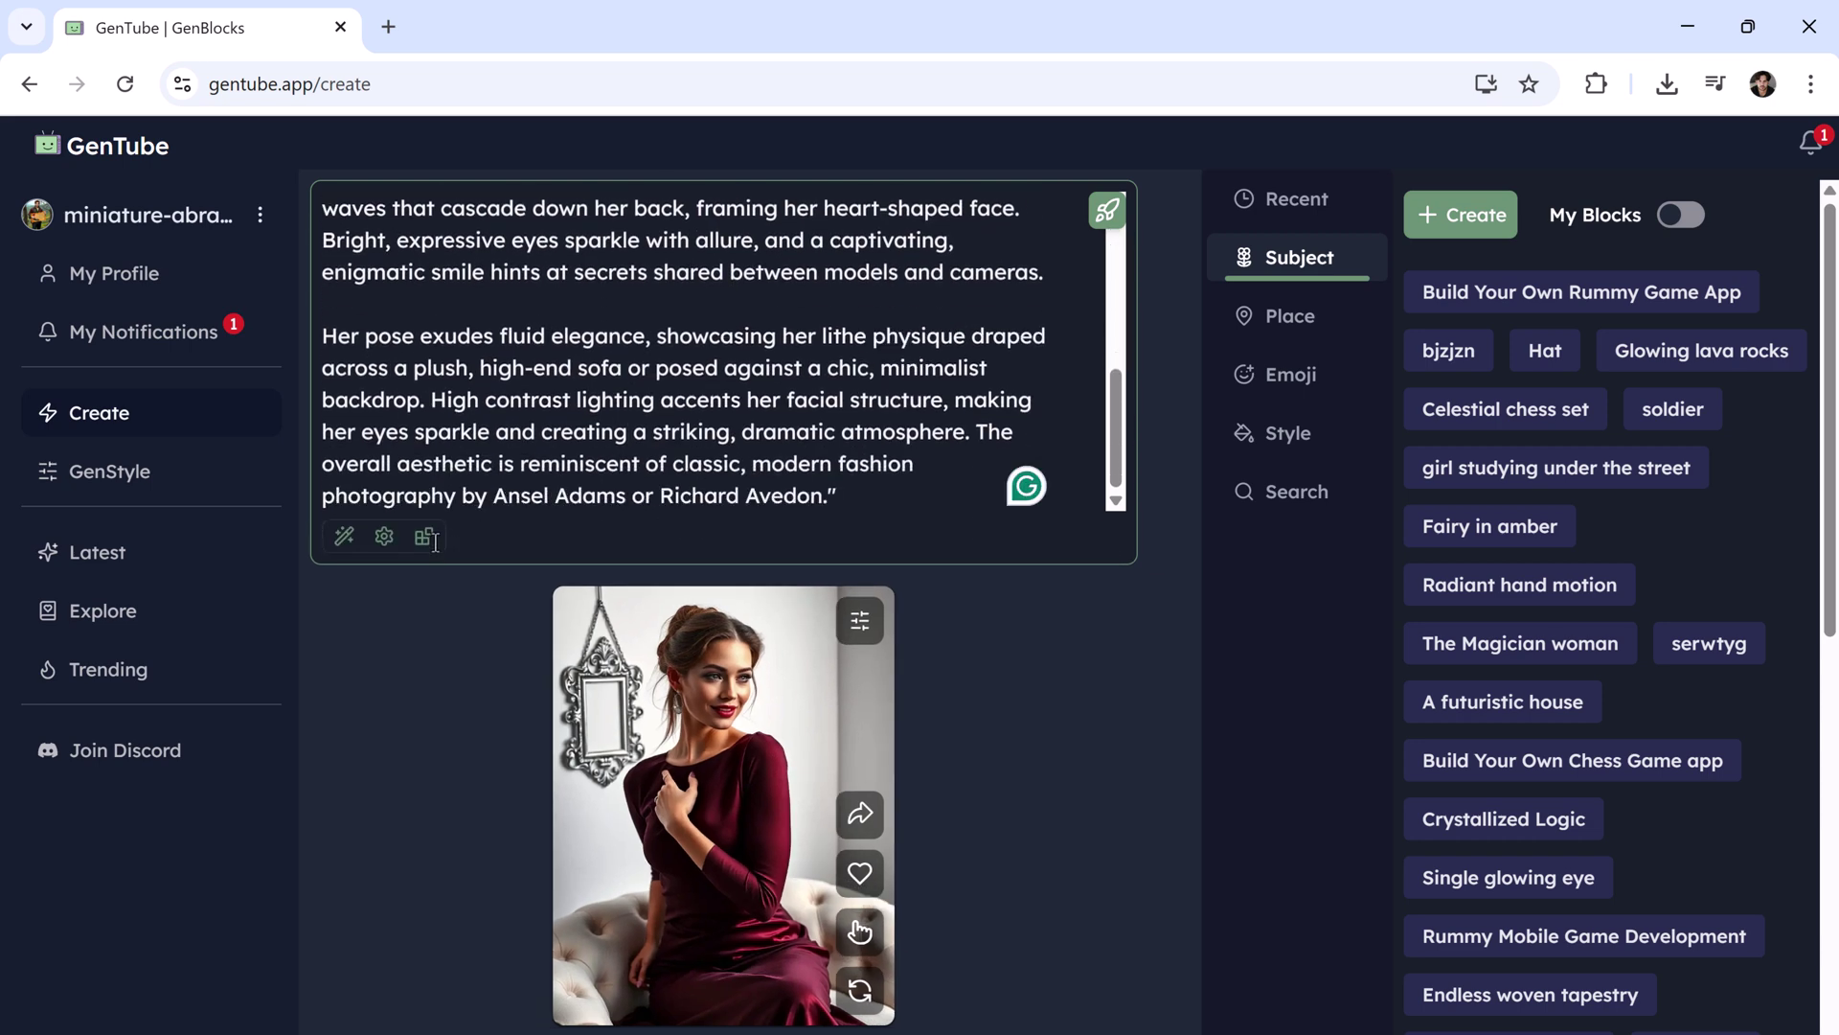
left_click(382, 537)
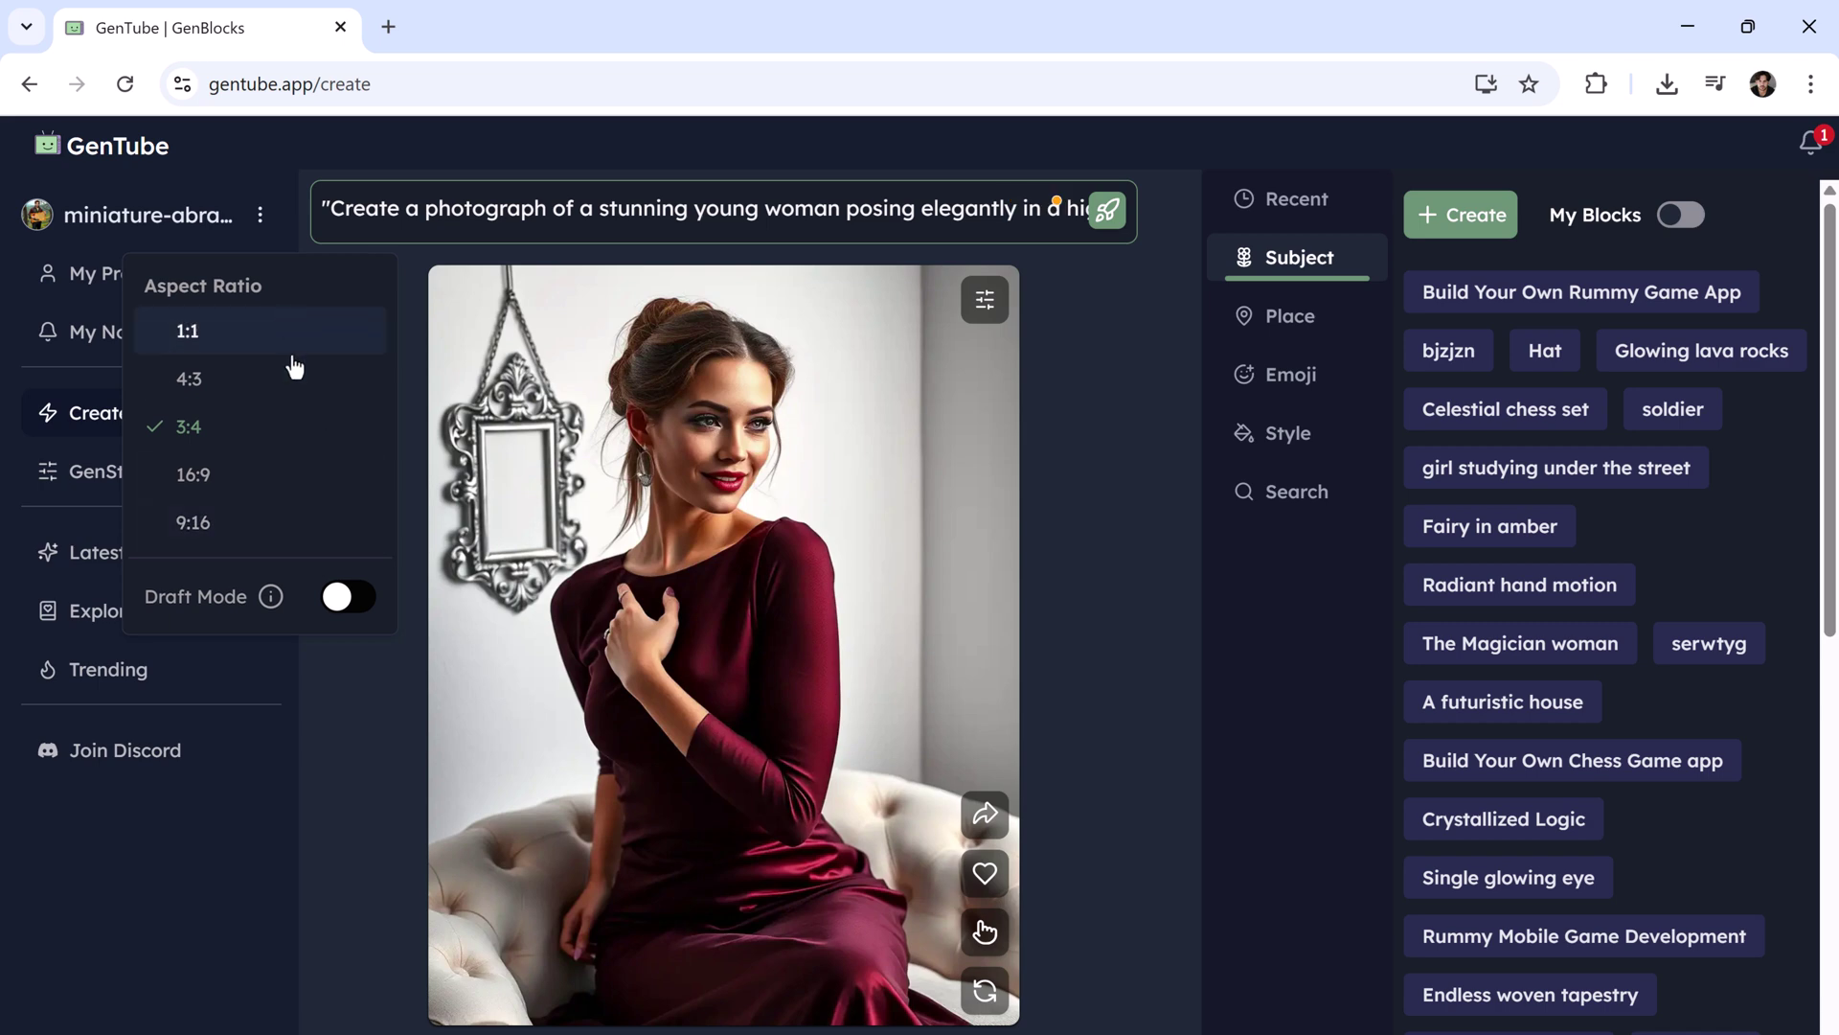
left_click(268, 529)
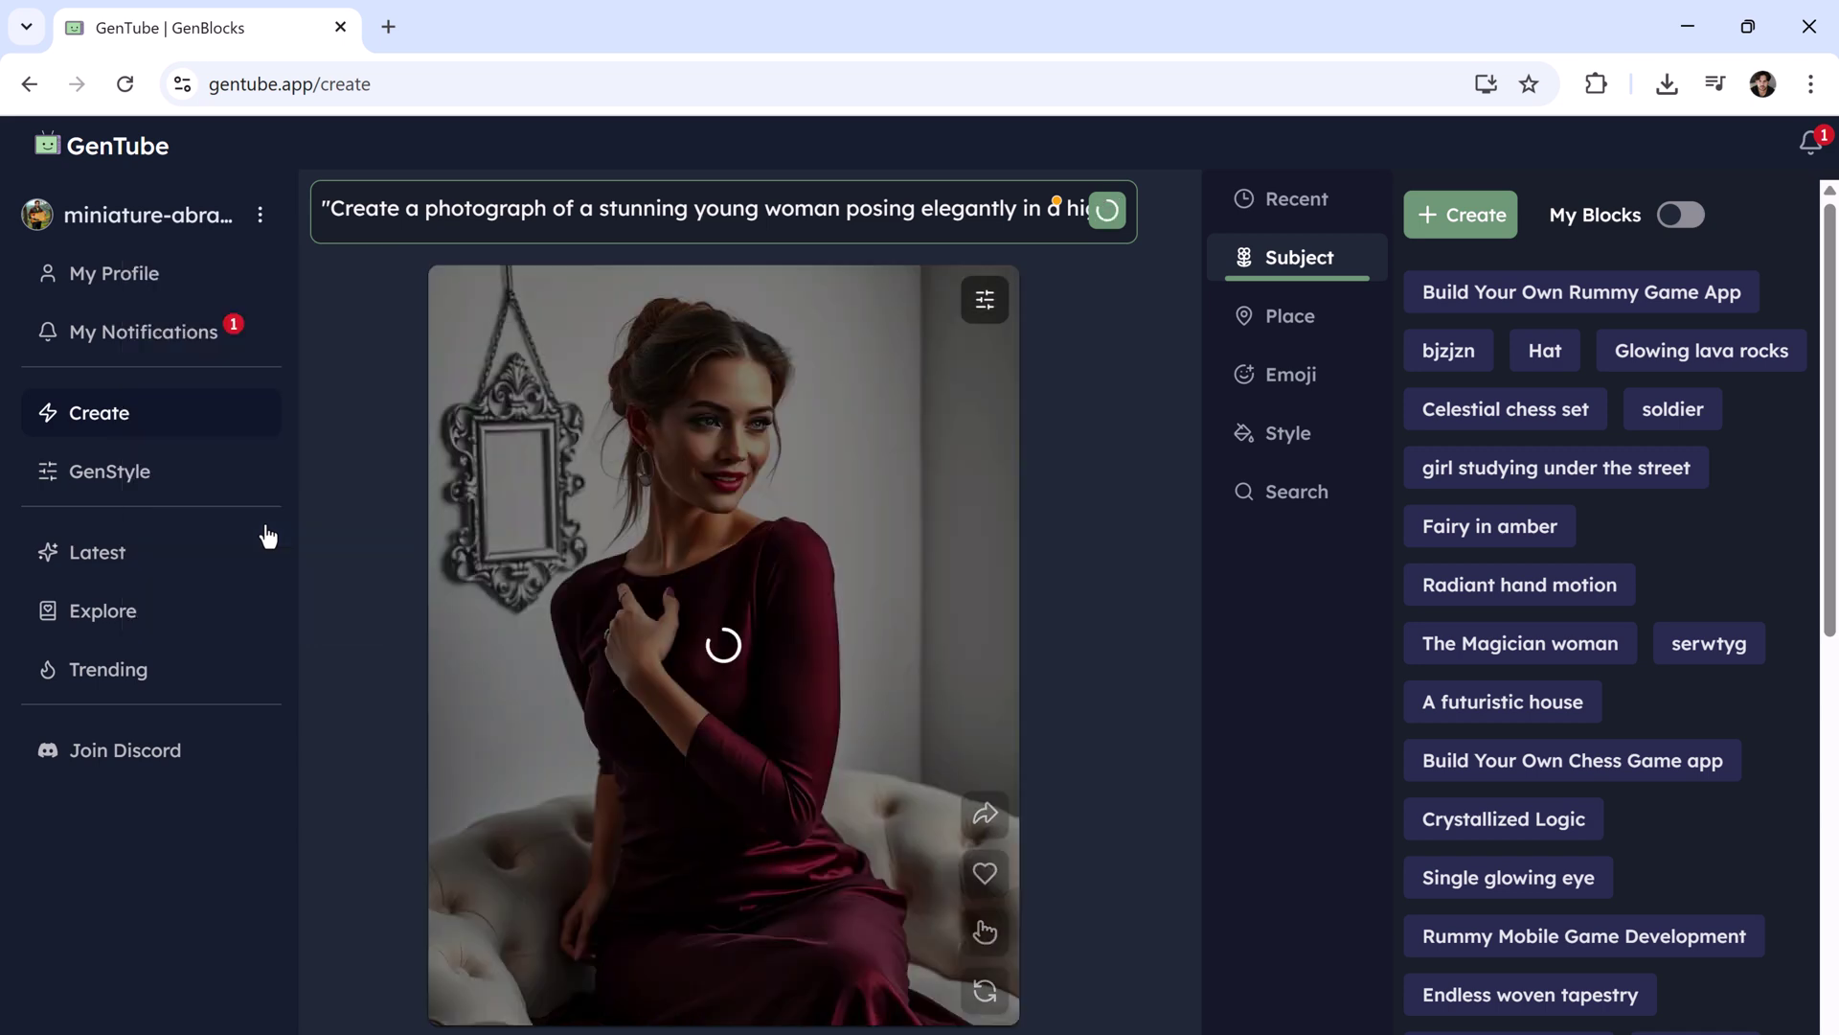
Regenerate the portrait in wide 16:9 format and clear the prompt box.
left_click(492, 207)
scroll(575, 373, "down", 5)
left_click(382, 534)
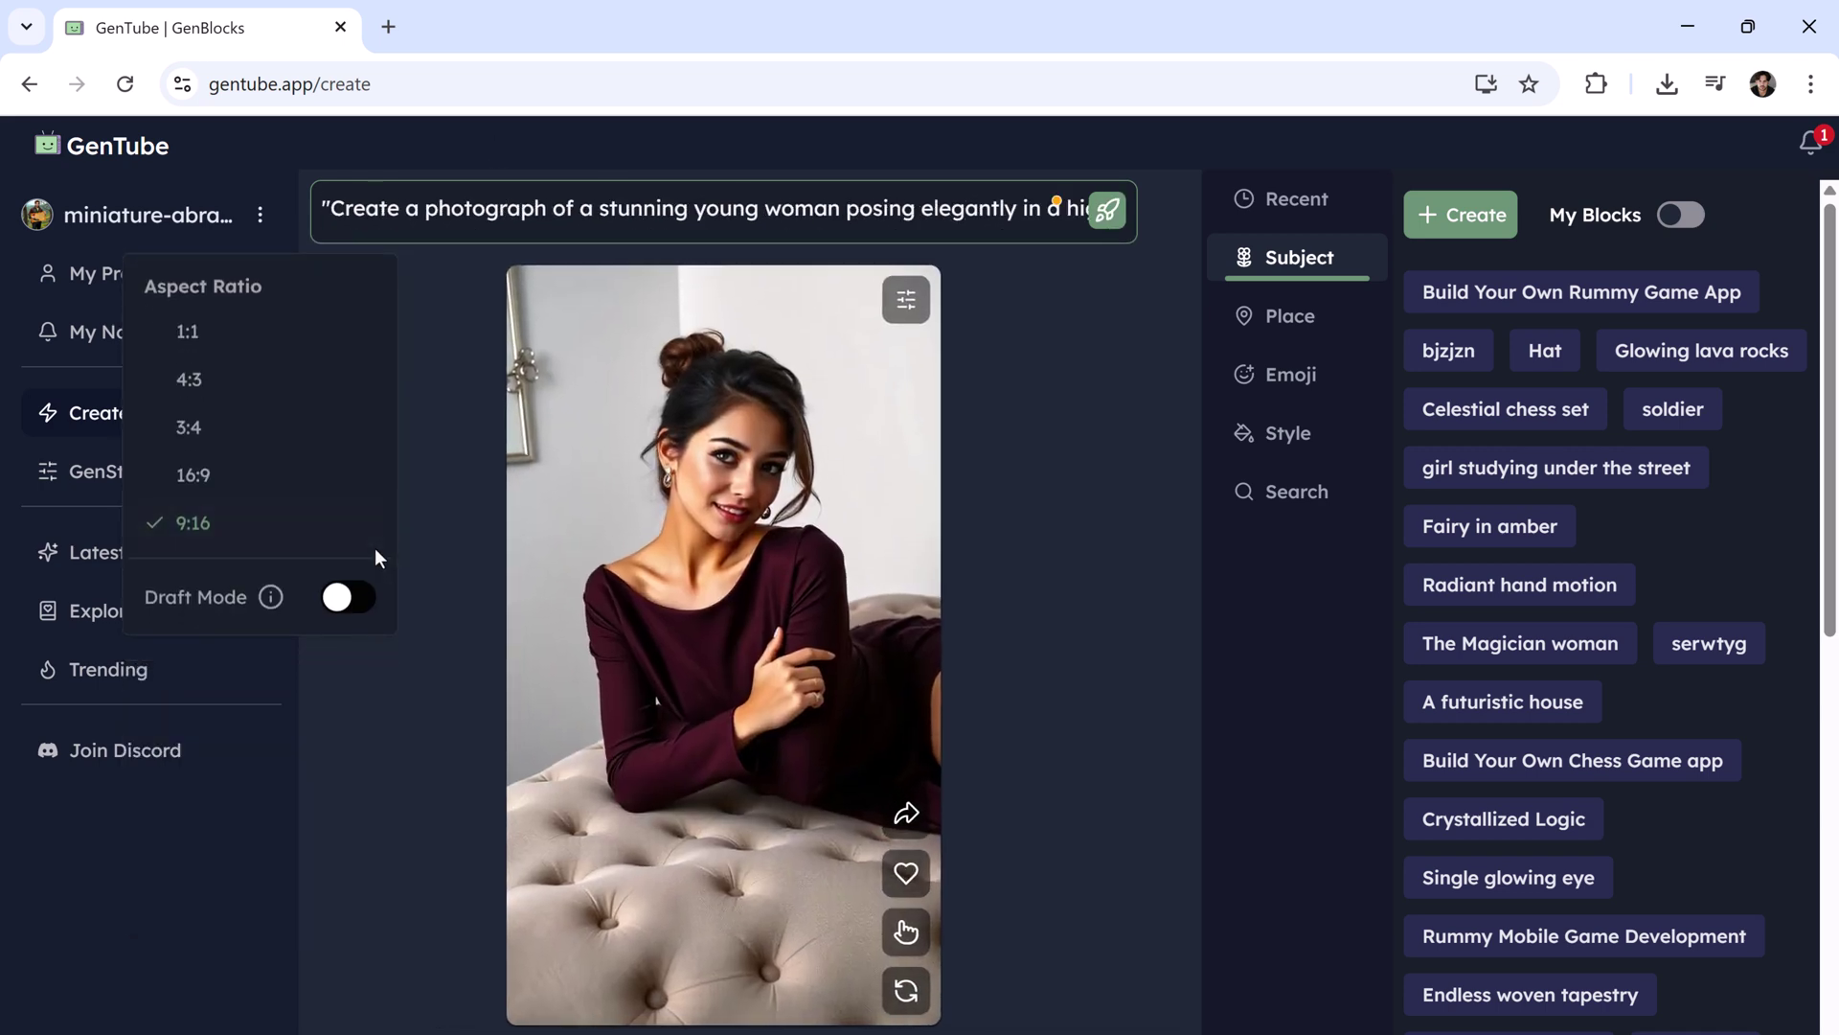
left_click(247, 477)
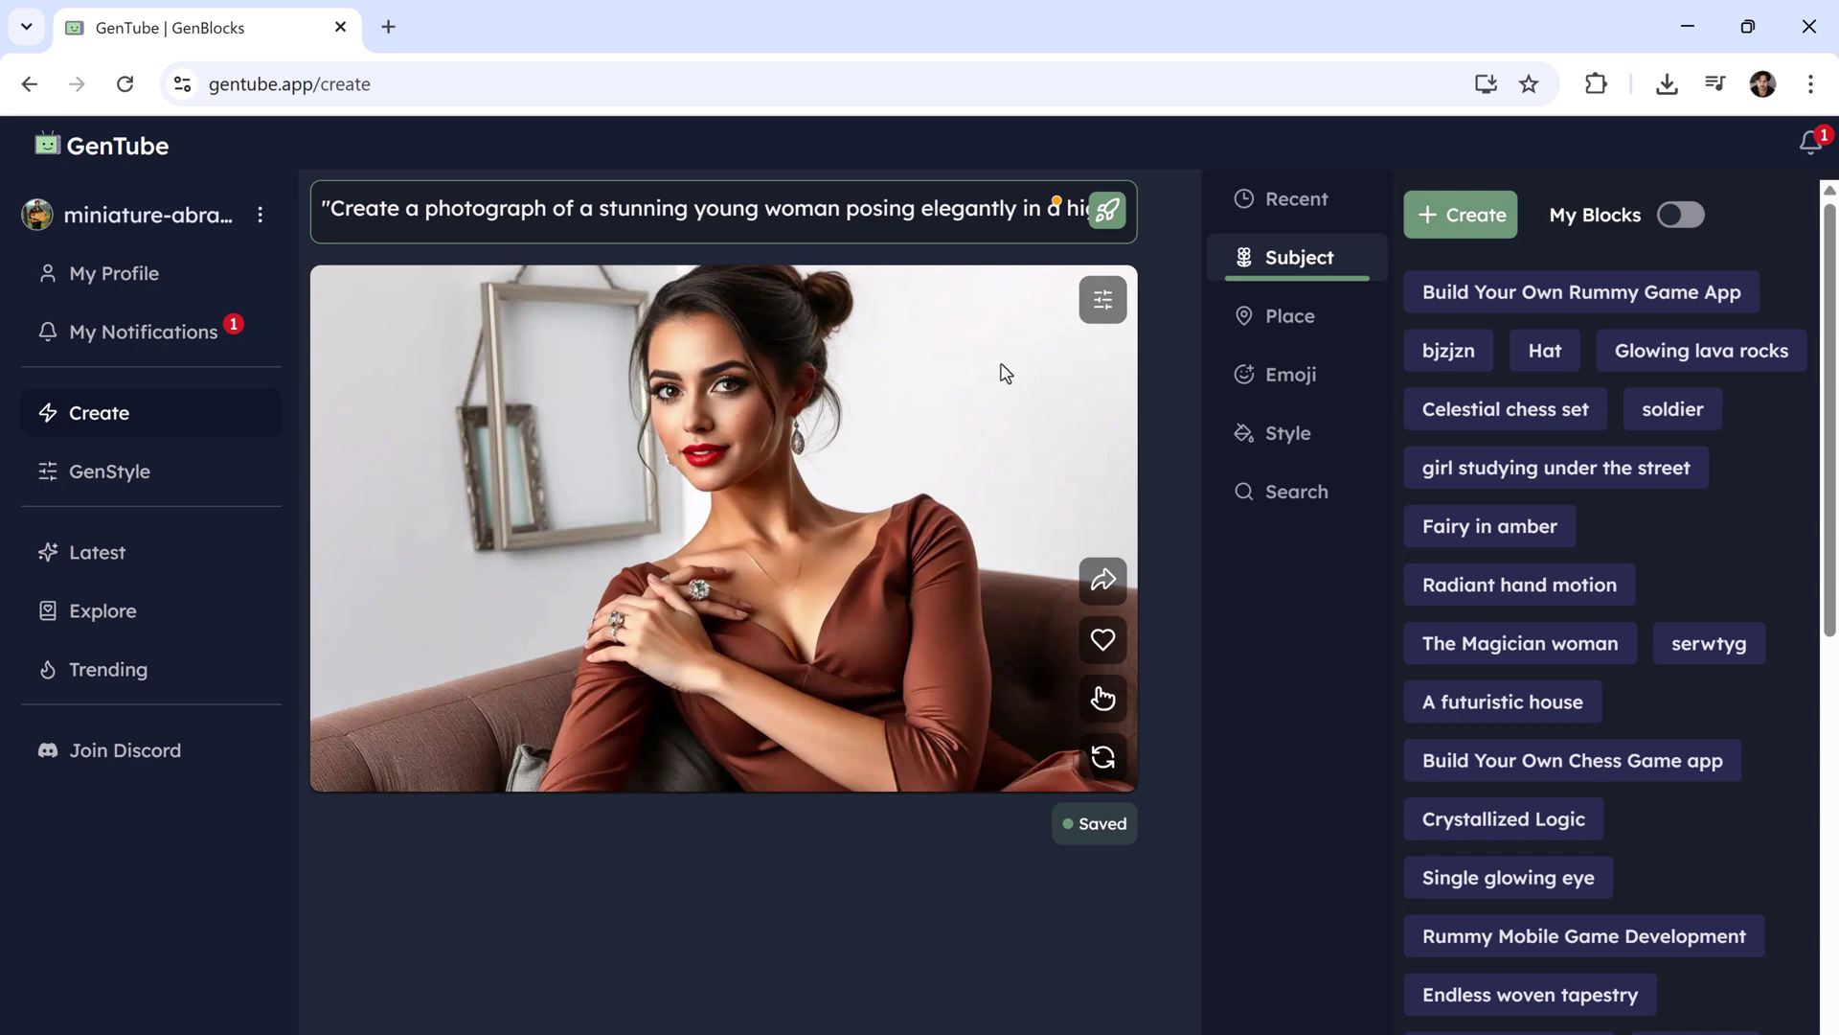
left_click(771, 219)
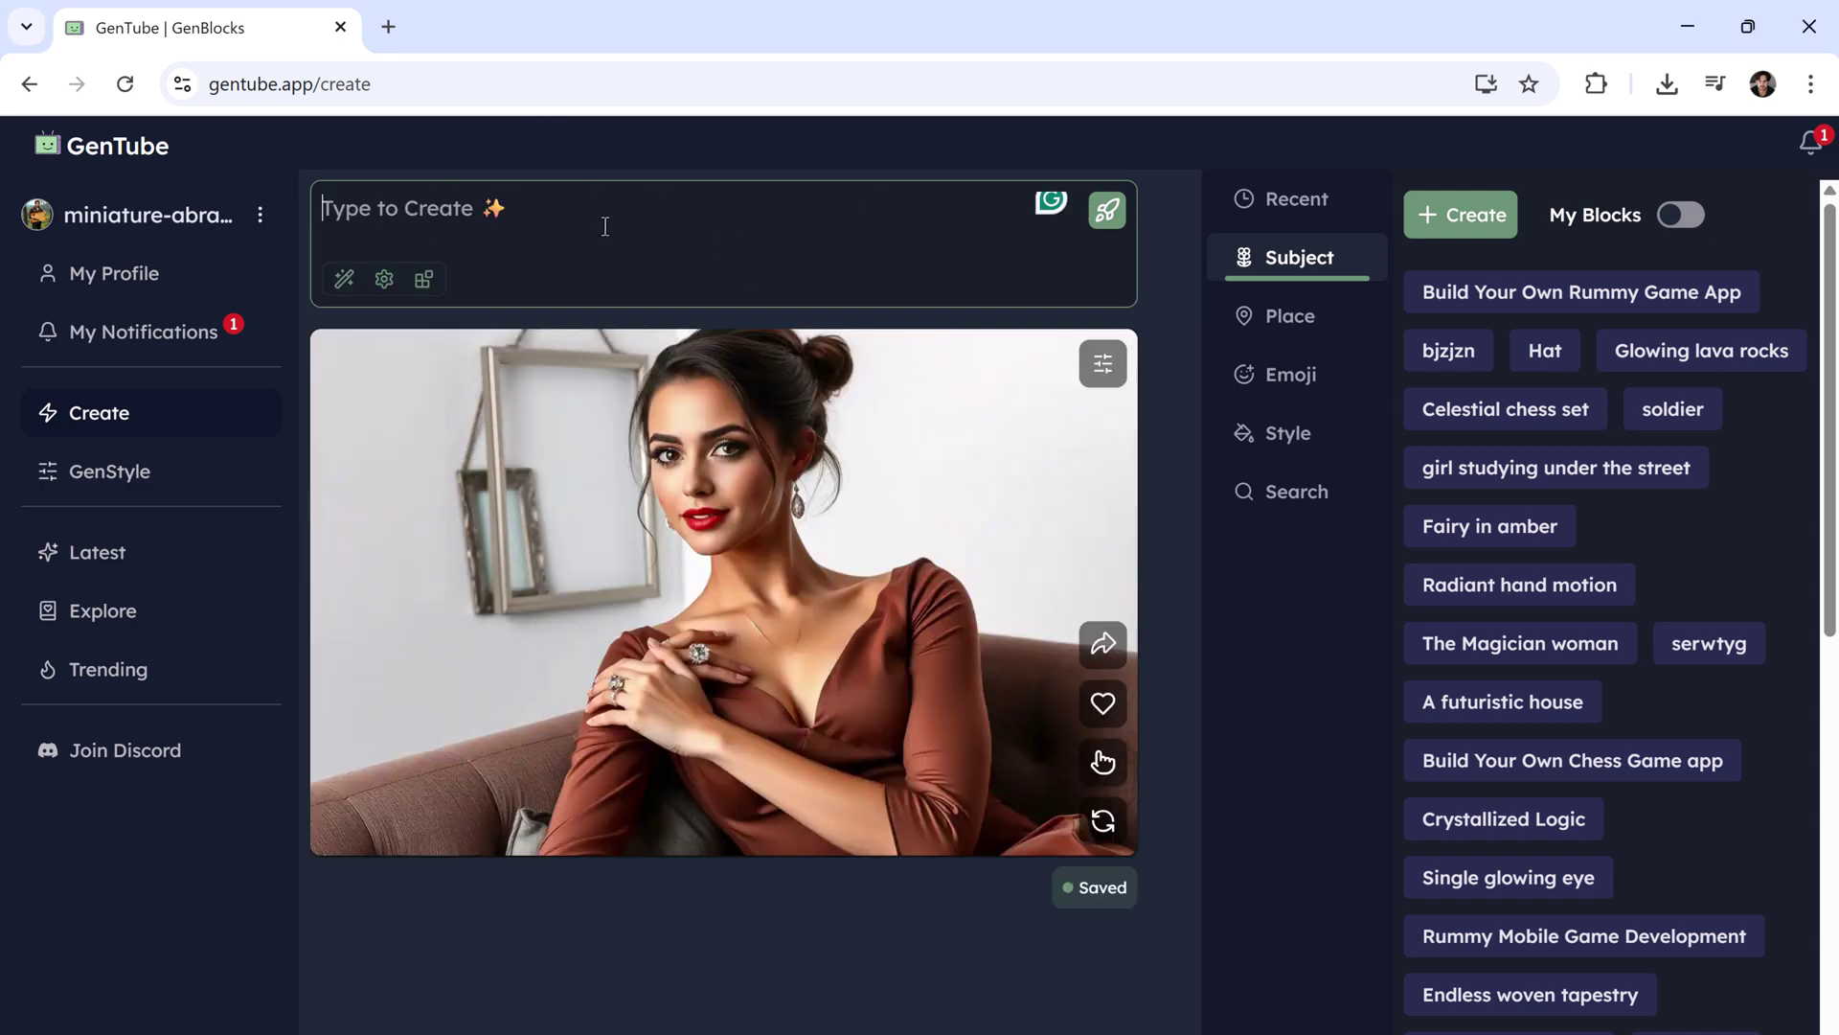
type("A hot pepperoni pizza fresh from the oven on a wooden table, melted cheese dripping, realistic food photography")
Generate a realistic photo of a hot pepperoni pizza on a wooden table.
key("Return")
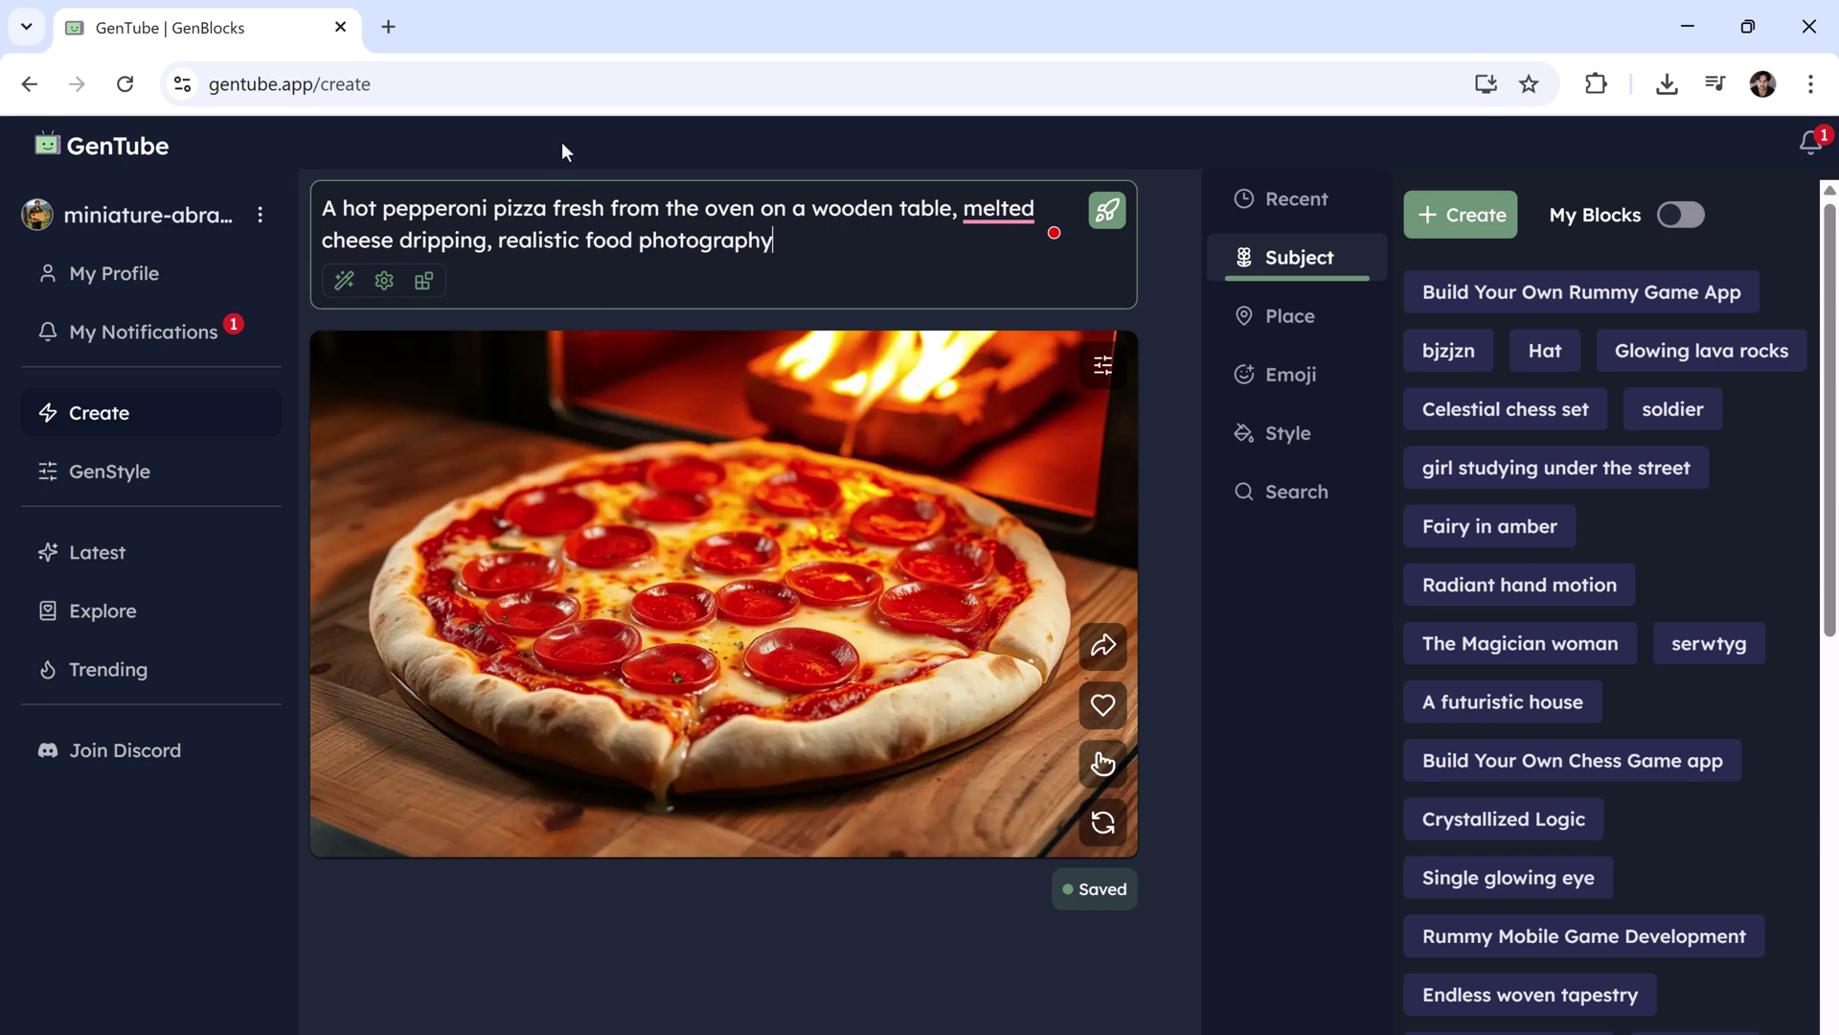
Replace the pizza prompt with the neon-lit, wet New York night street prompt and generate two versions.
triple_click(789, 255)
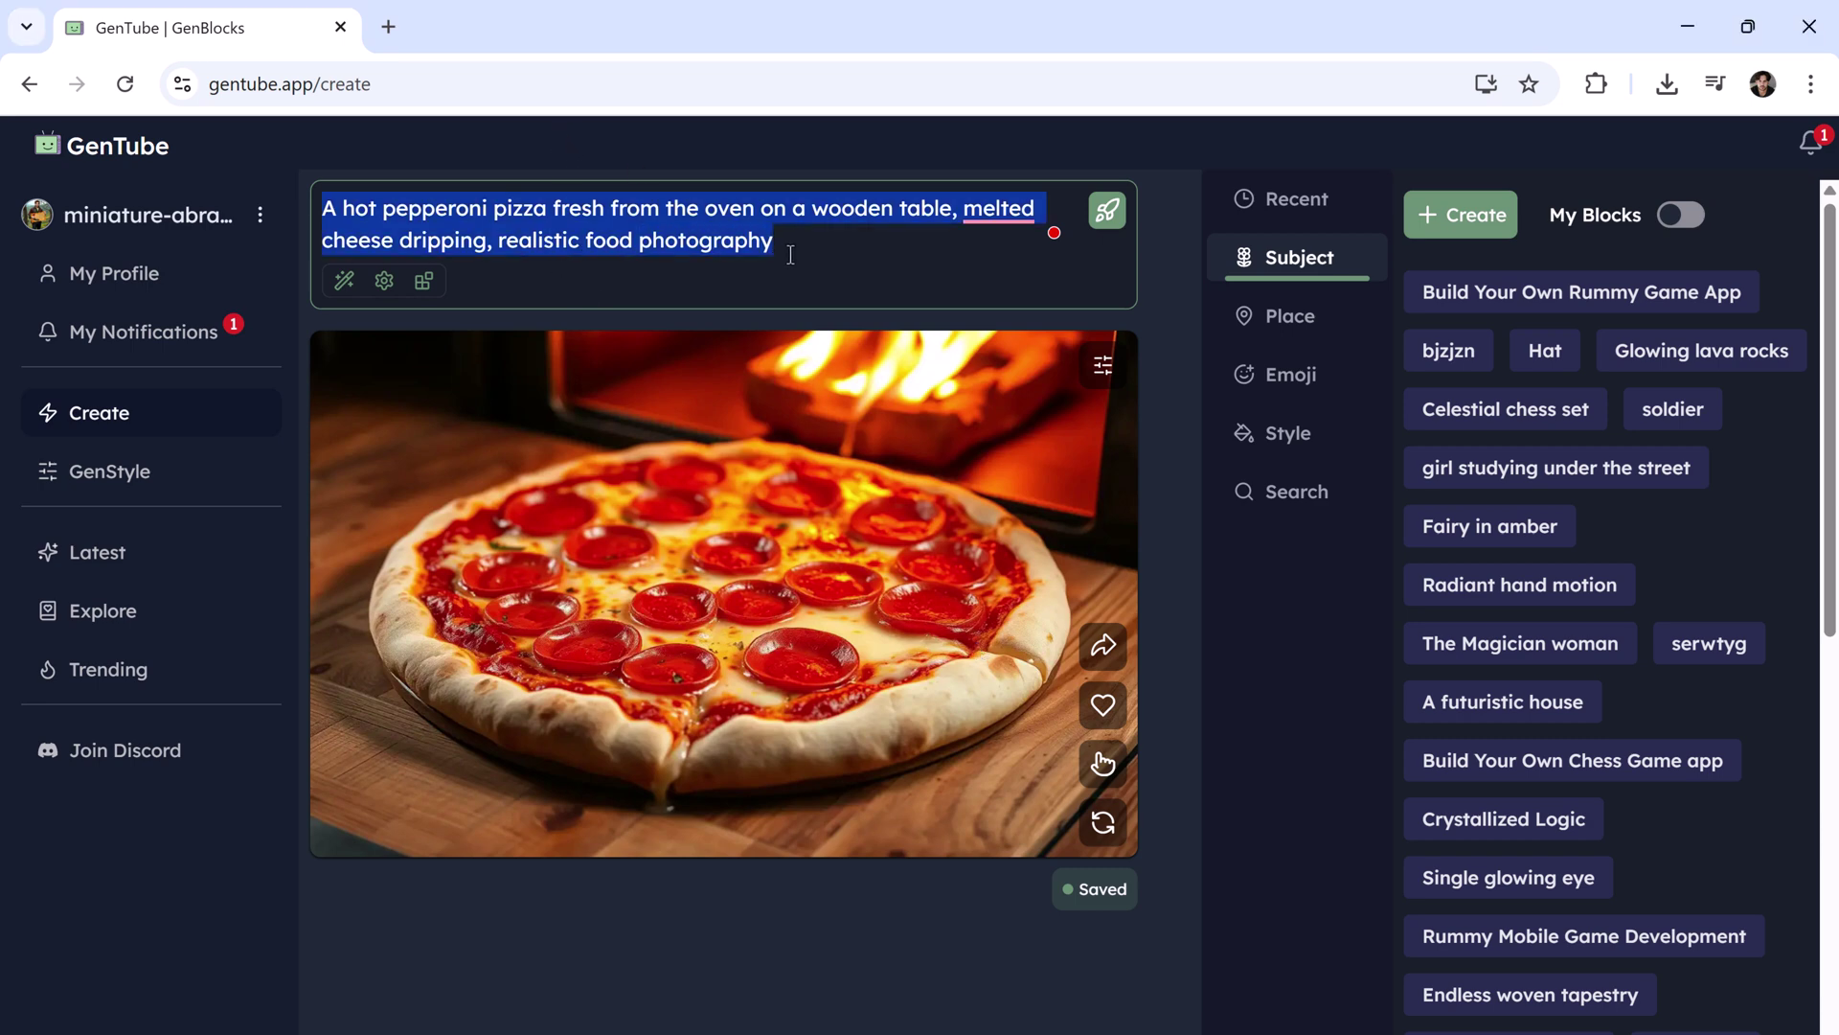
type("A busy street in New York City at night, with neon lights, people walking, realistic reflections on wet pavement")
key("Return")
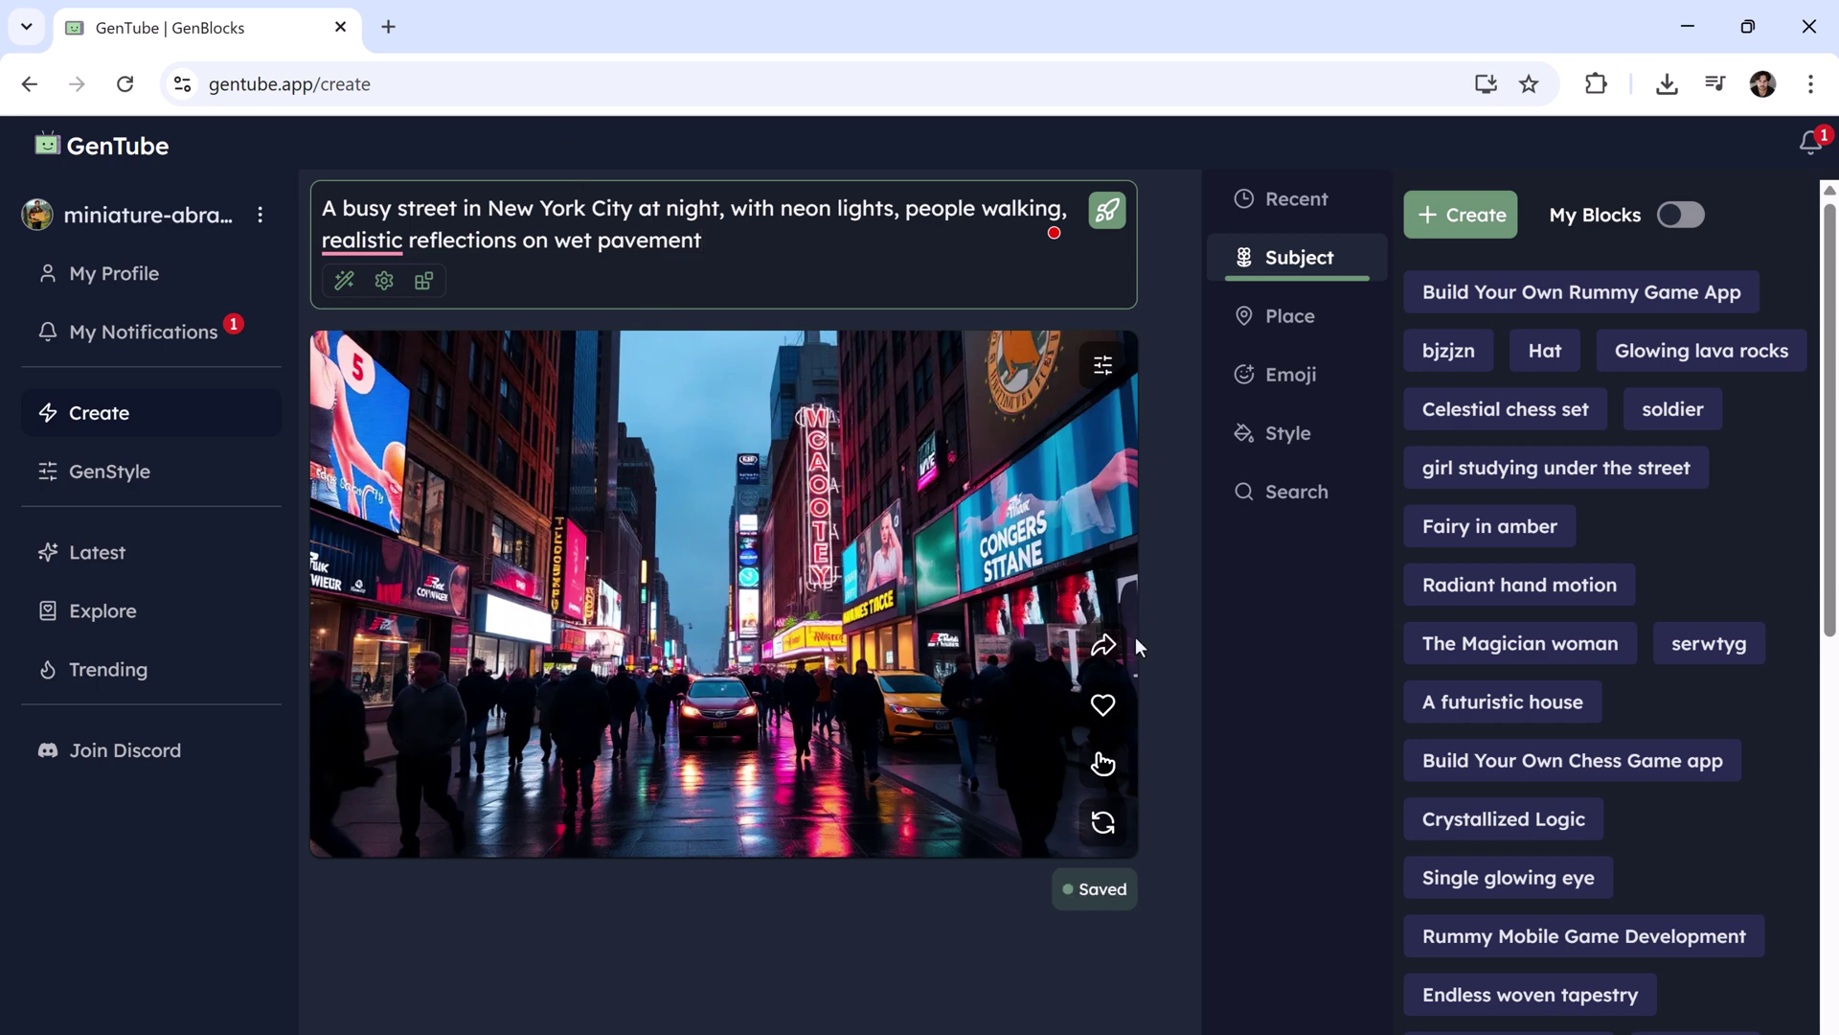
left_click(1103, 824)
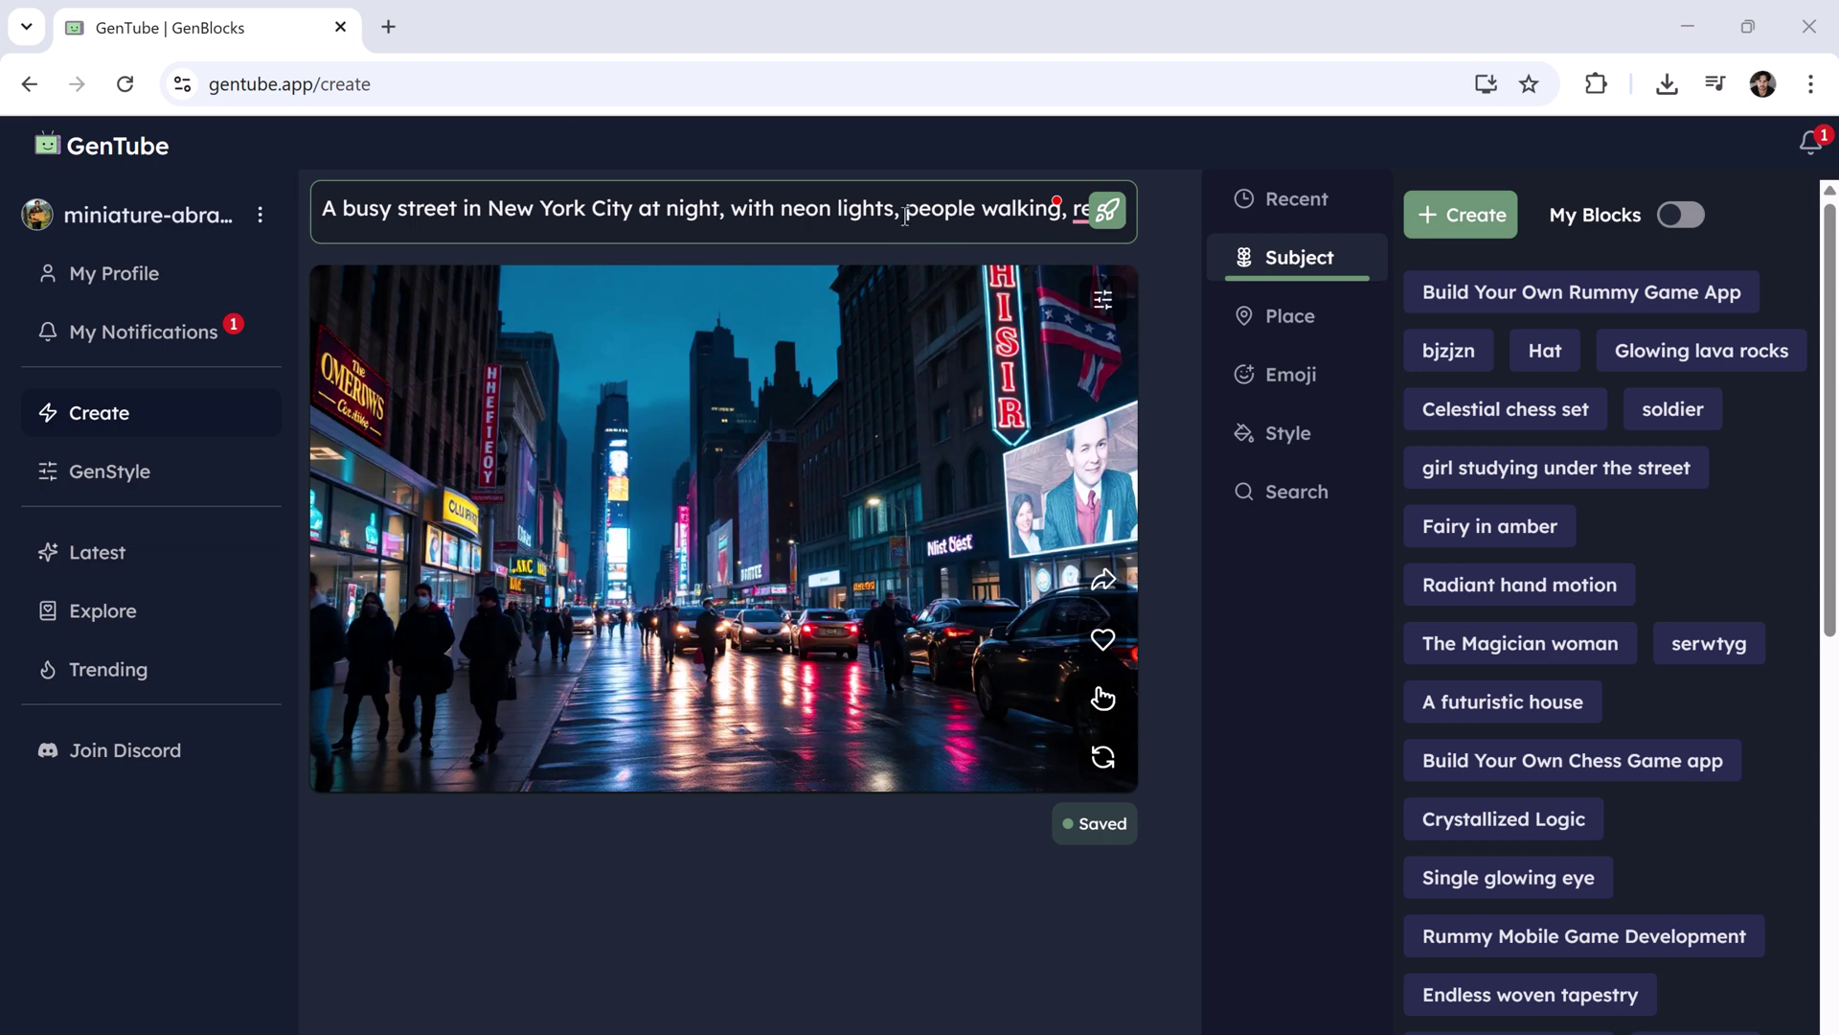
Replace the street prompt with the black-and-red muscular gym logo prompt and generate three variations.
key("ctrl+a")
key("BackSpace")
type("Strong gym logo, black and red color scheme, dumbbell or muscle icon, bold sans-serif font, powerful and energetic, vector style")
key("Return")
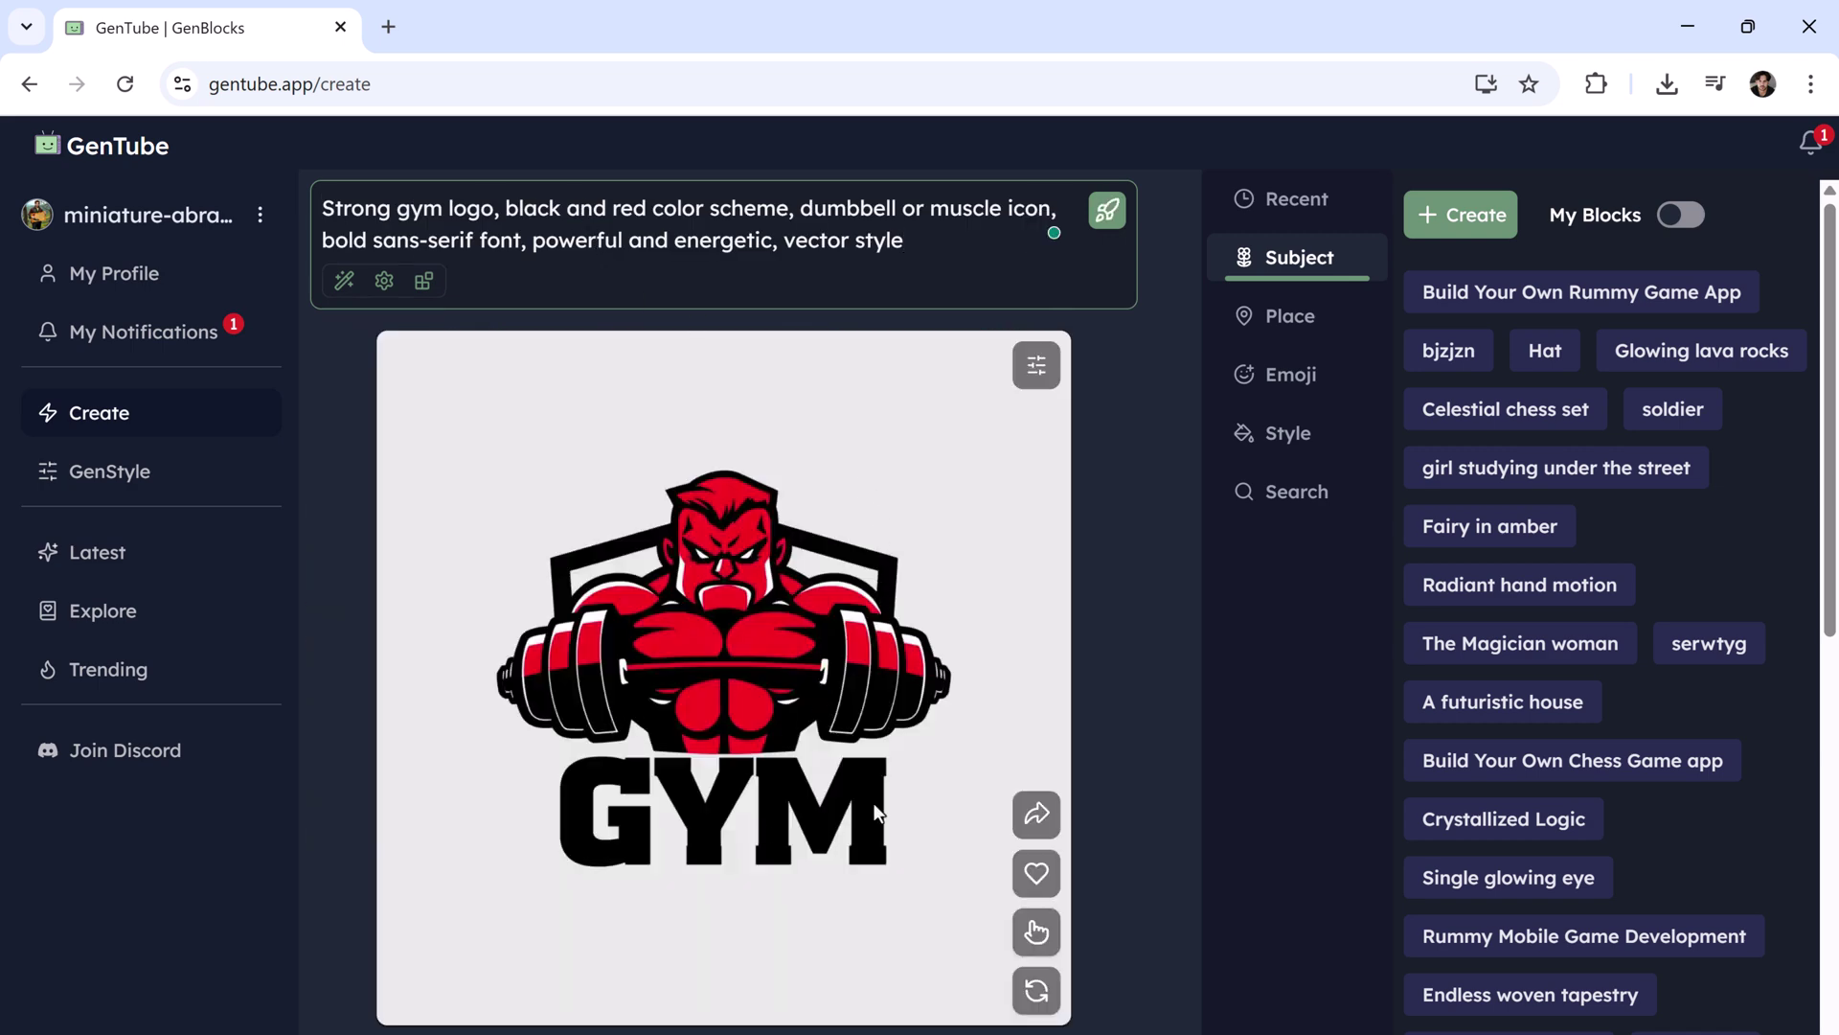
left_click(1037, 991)
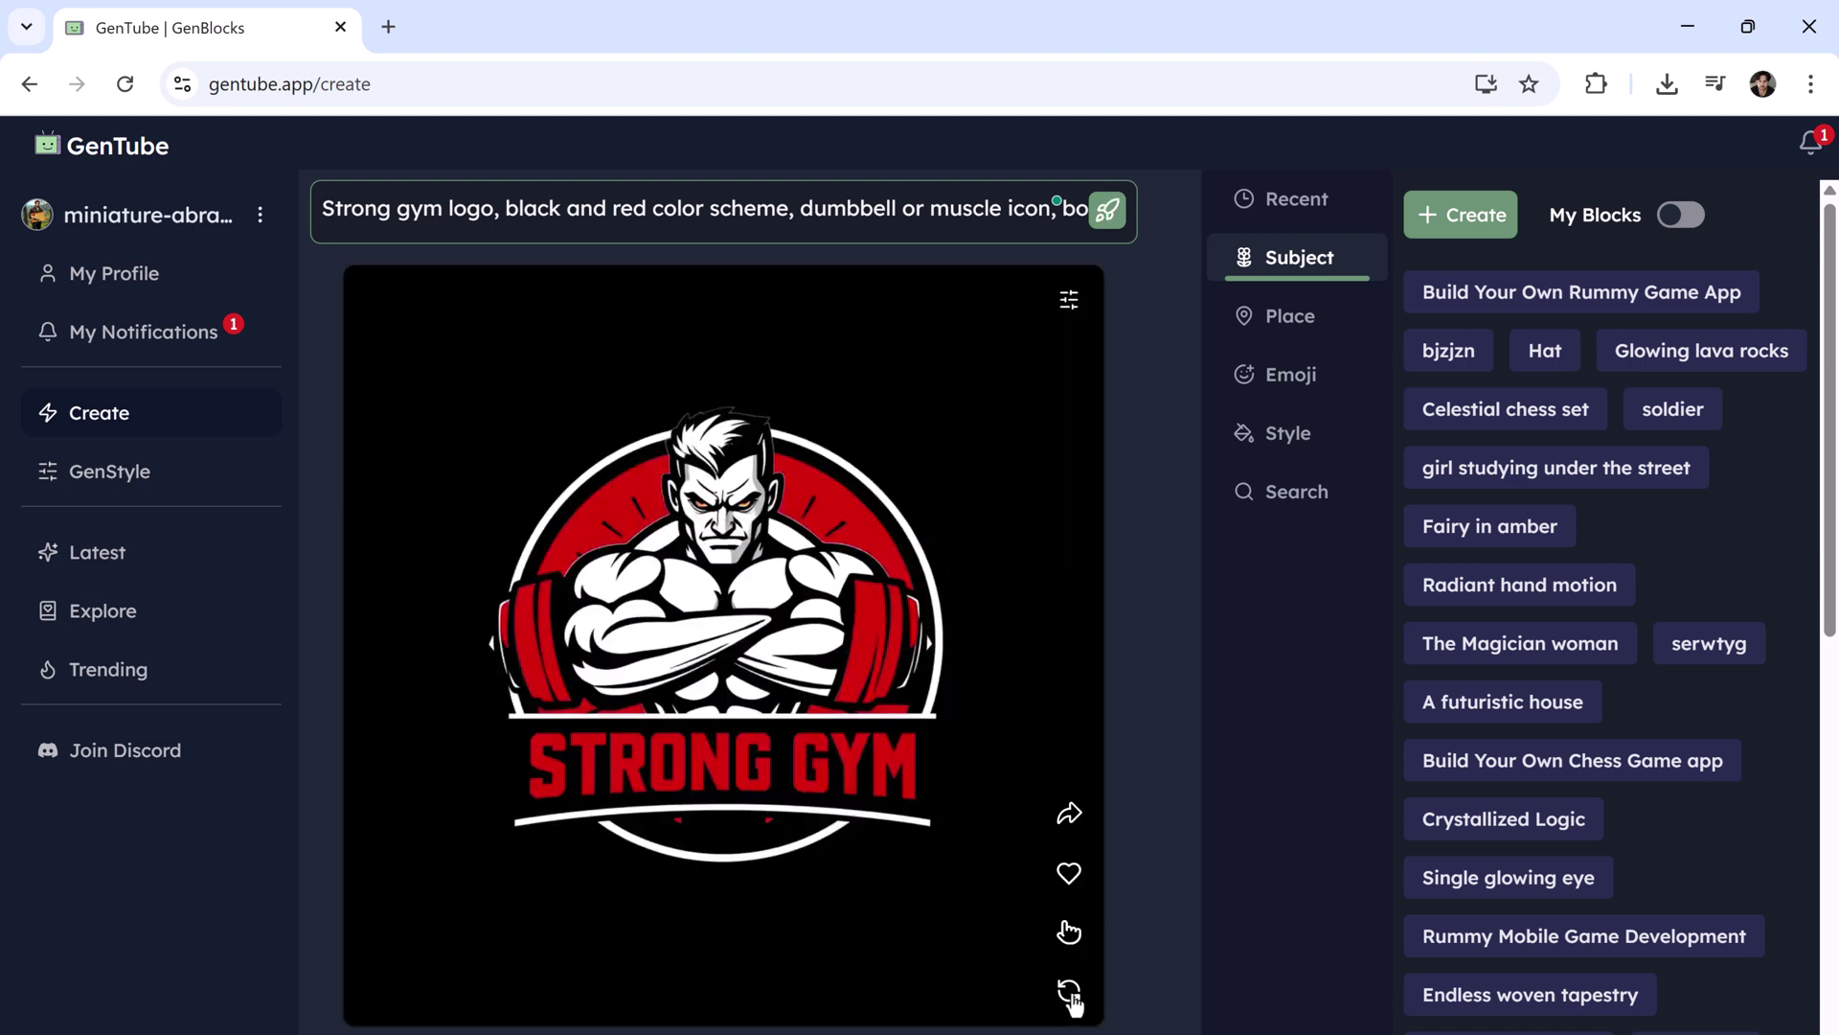
left_click(1069, 994)
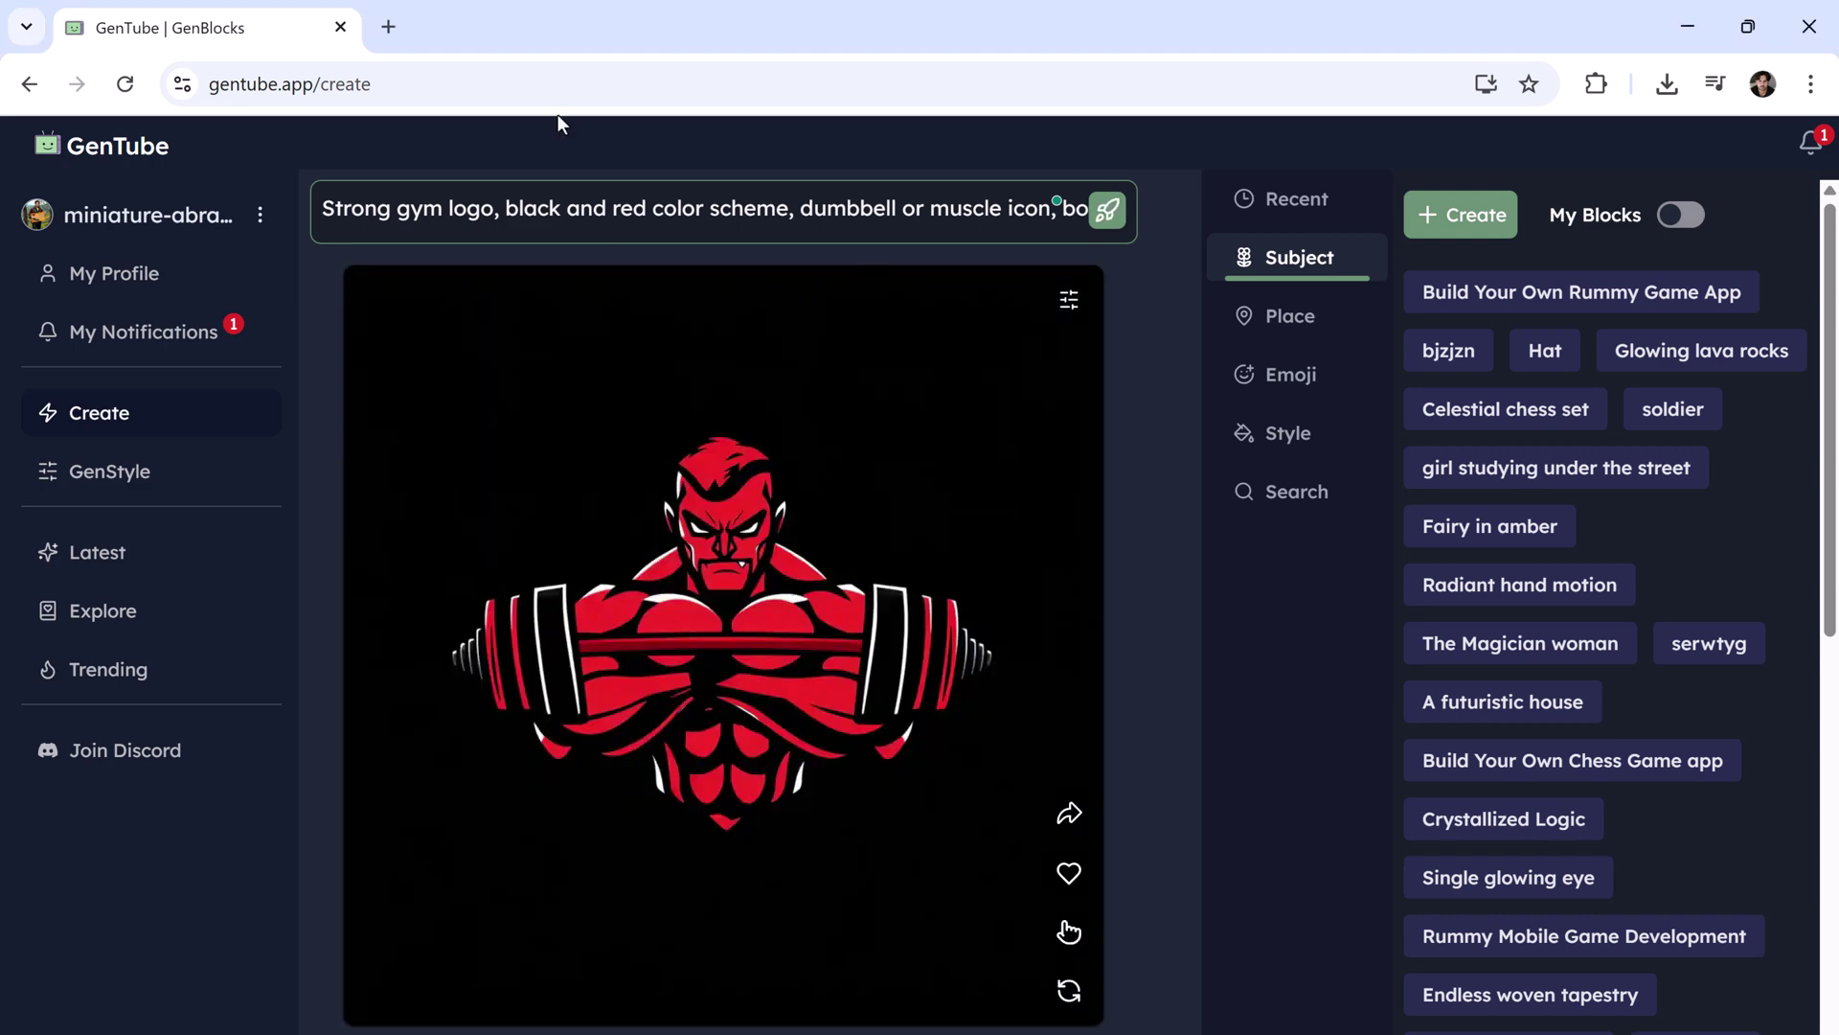
Replace the gym prompt with the playful burger restaurant logo prompt and generate three variations.
left_click(595, 211)
key("ctrl+a")
type("Playful burger restaurant logo, bright colors, vintage typography, cartoon burger icon, fun and family-friendly, clean vector")
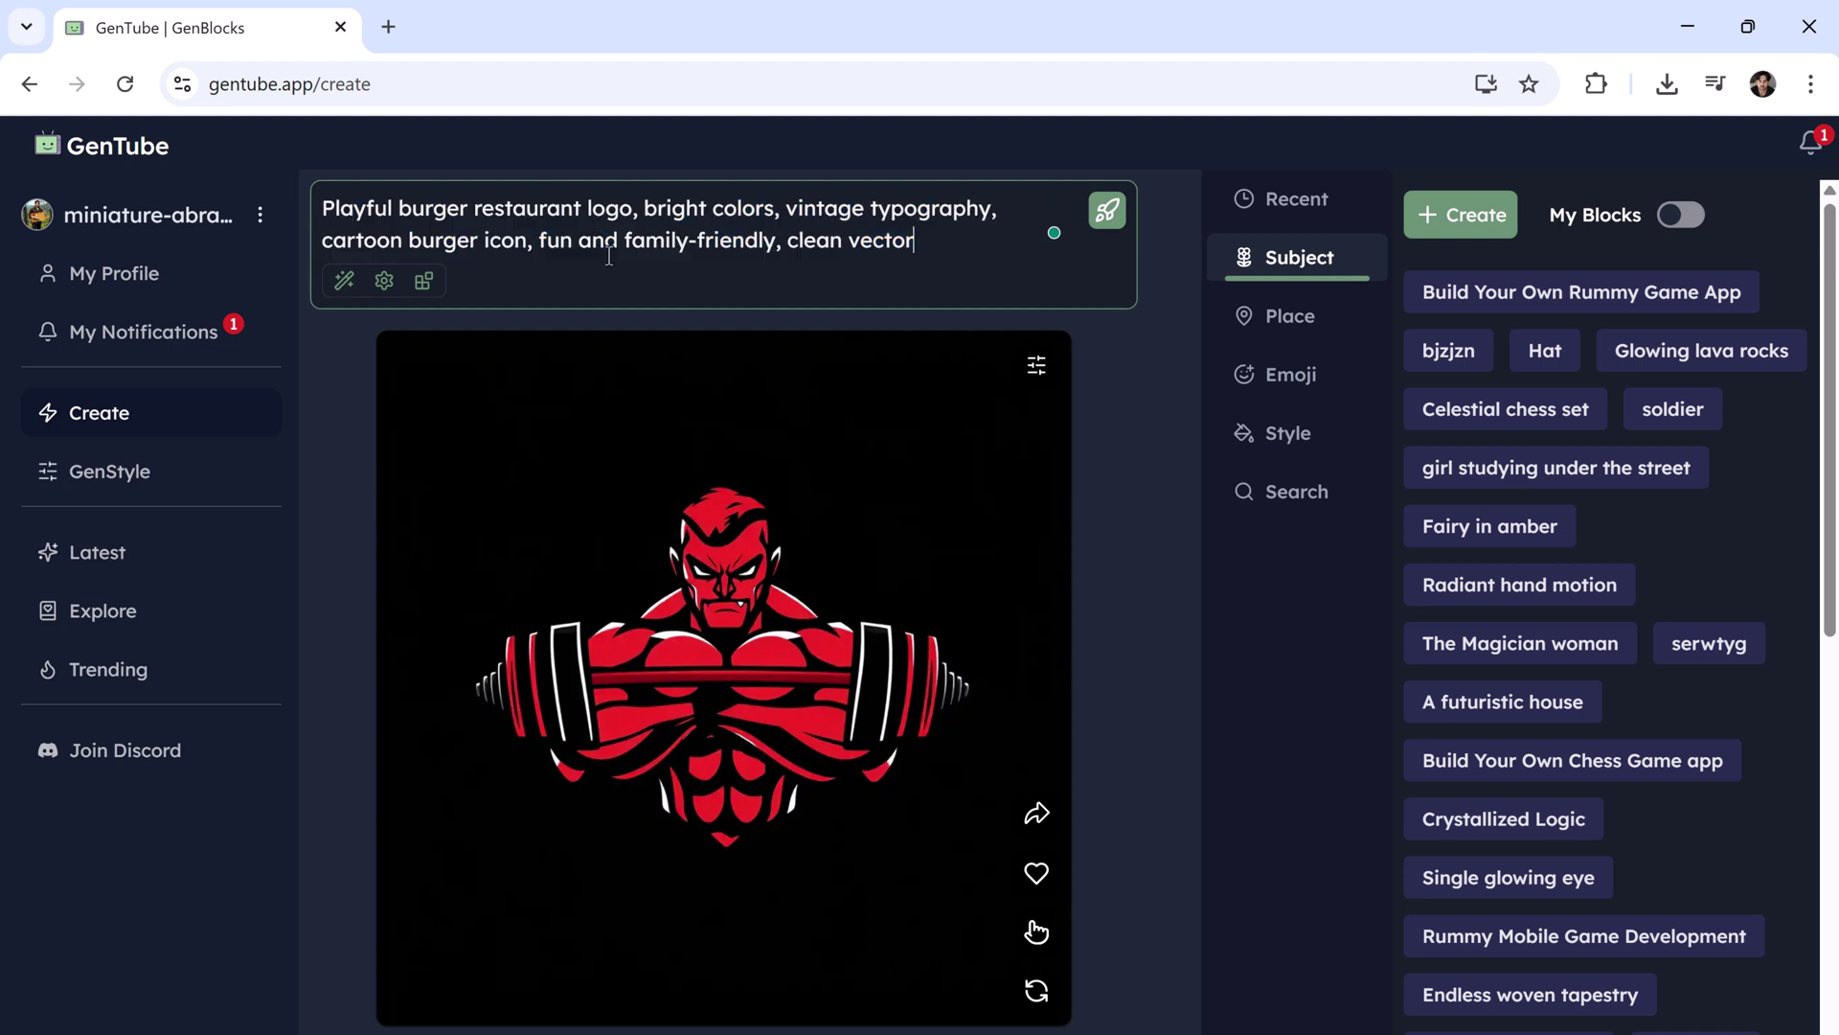
key("Return")
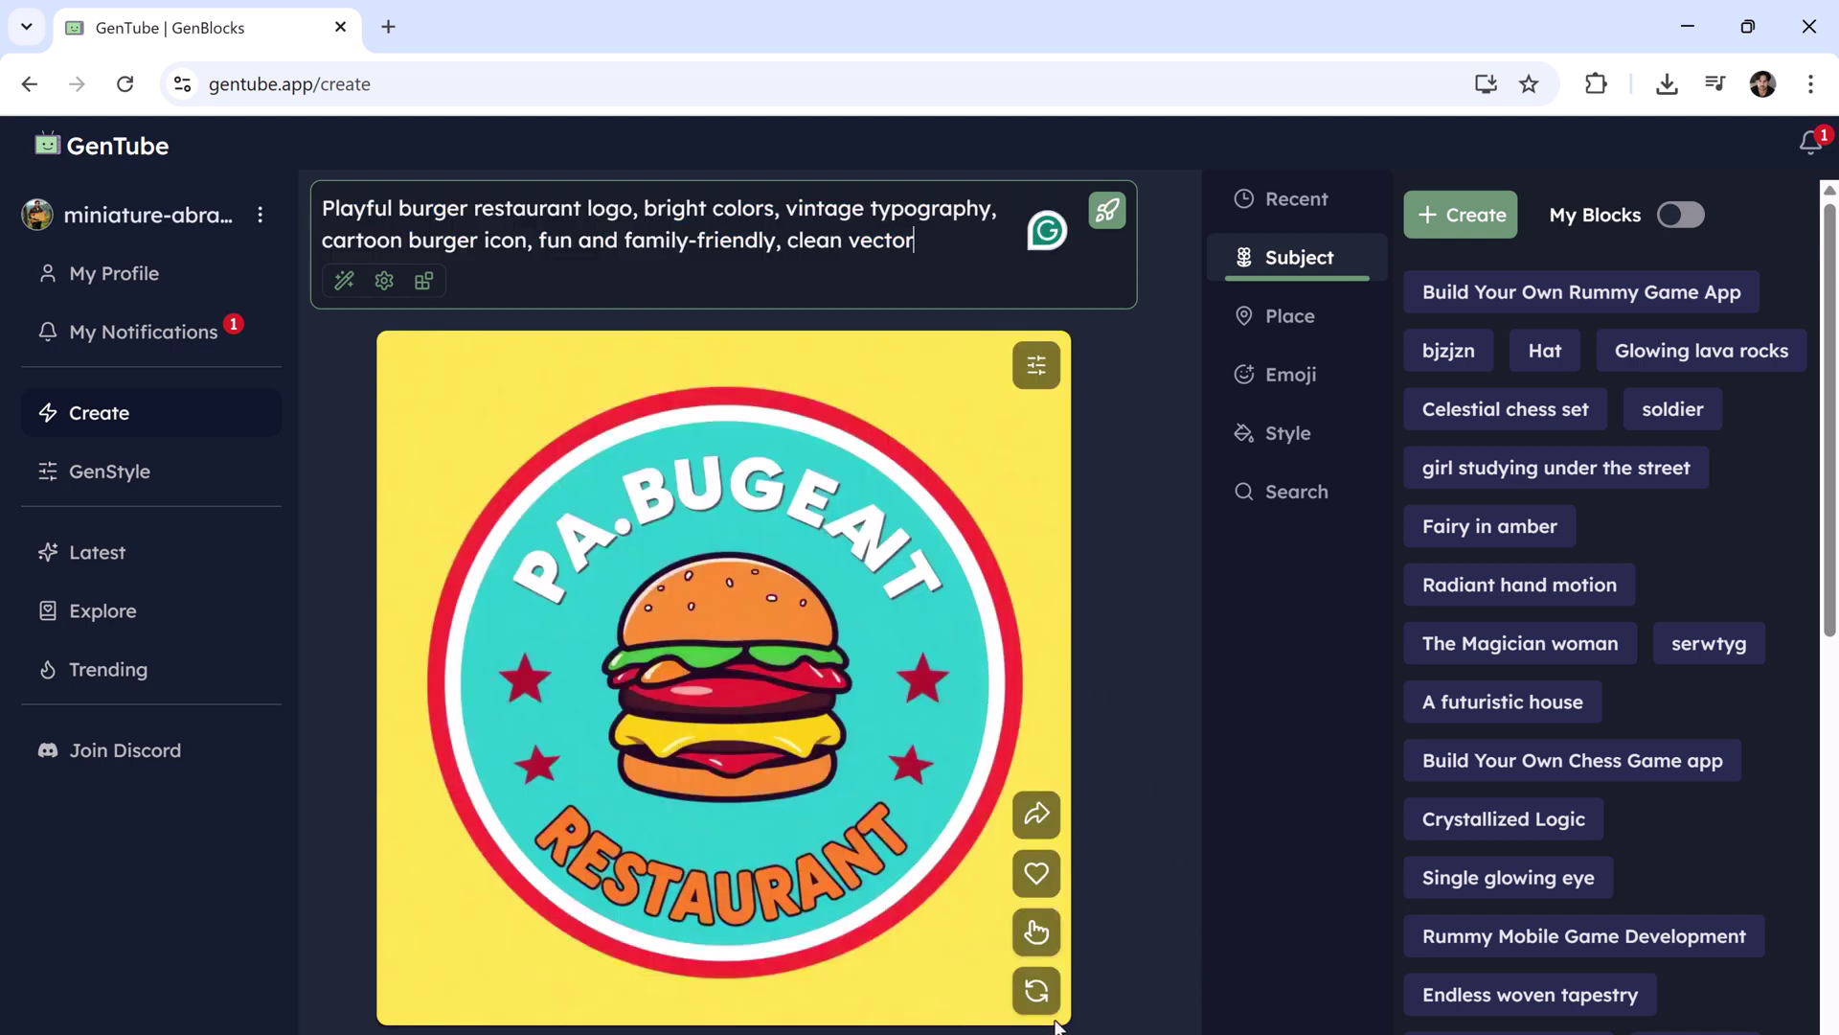
left_click(1036, 991)
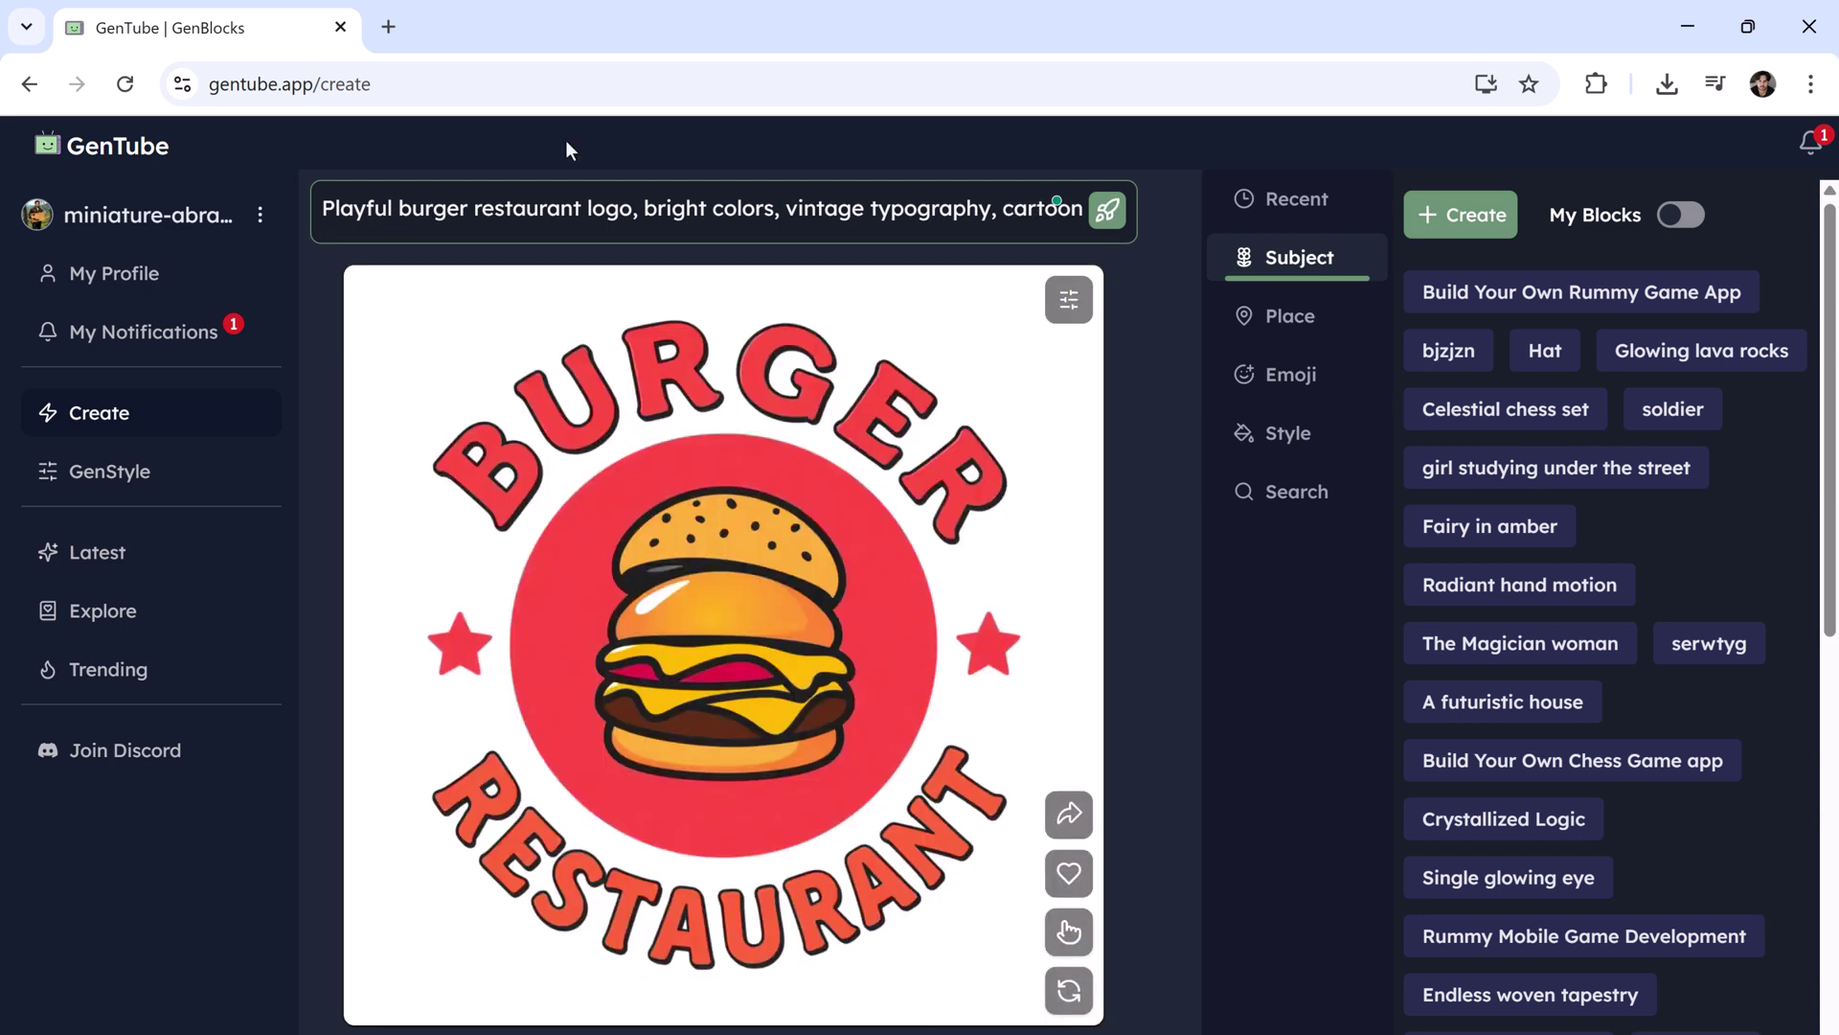
left_click(1066, 993)
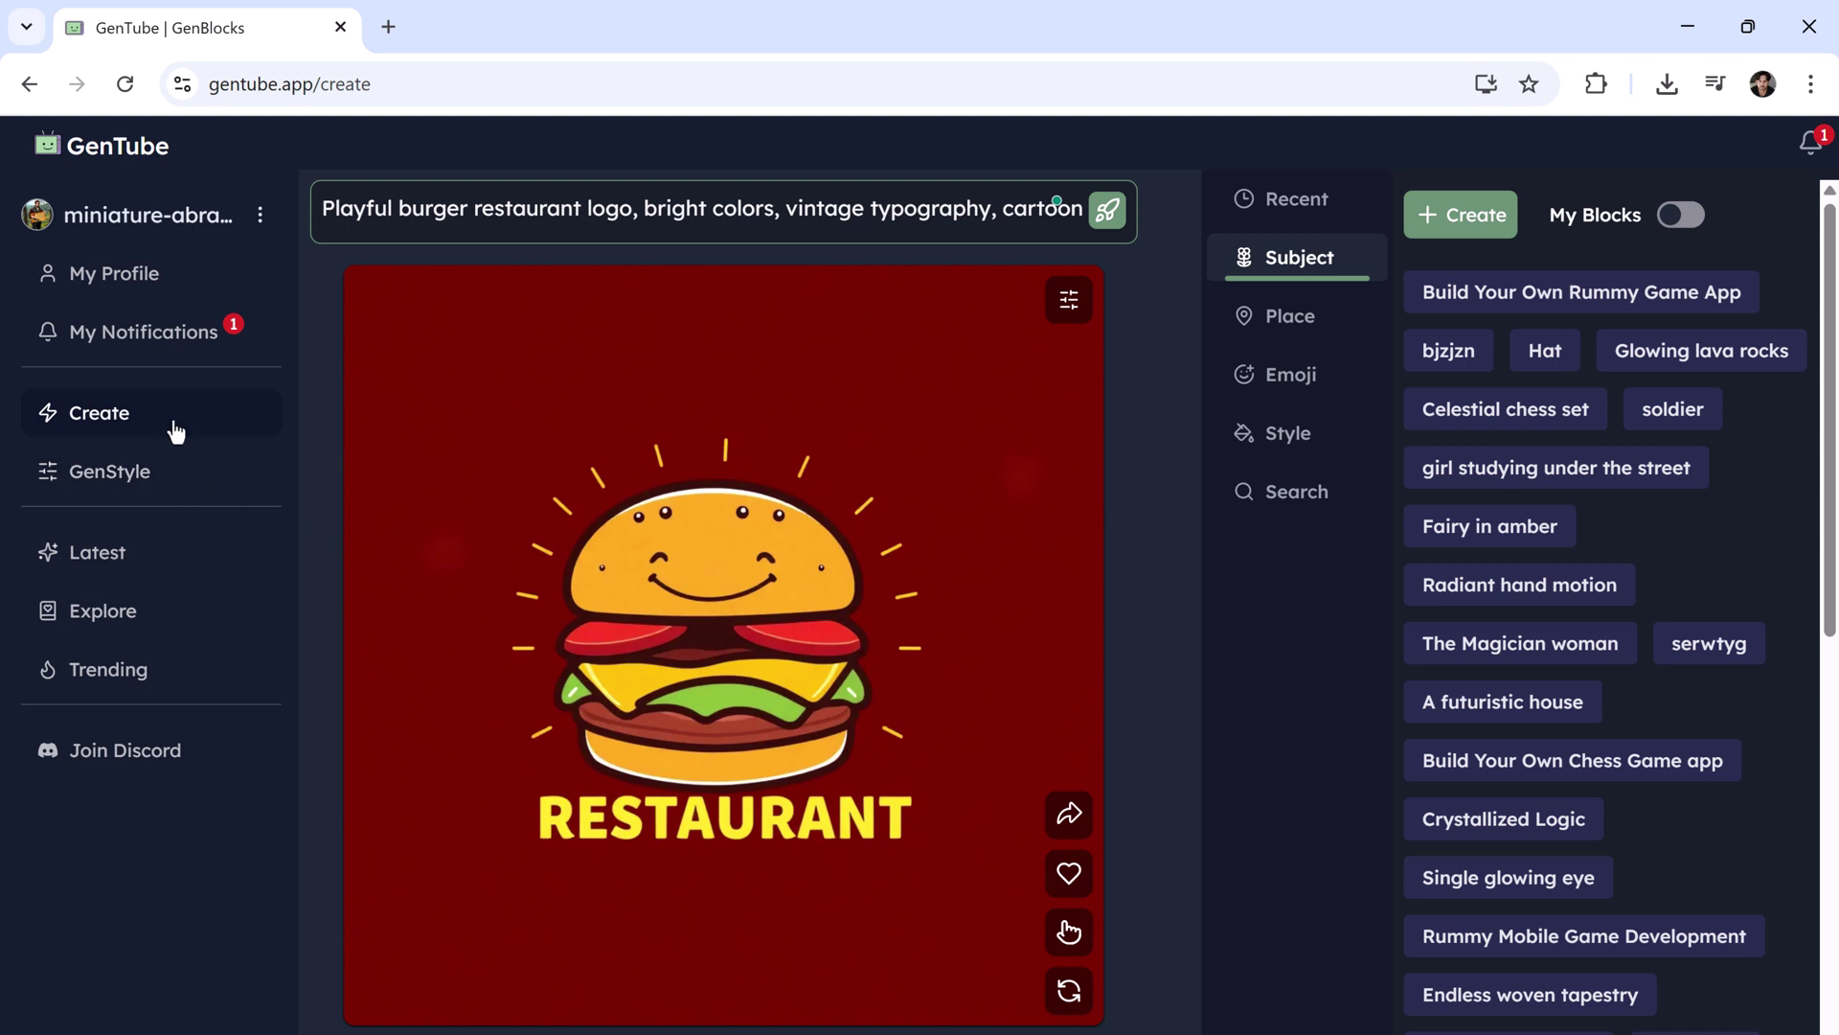
Erase the burger logo prompt from the prompt box.
double_click(695, 203)
key("ctrl+a")
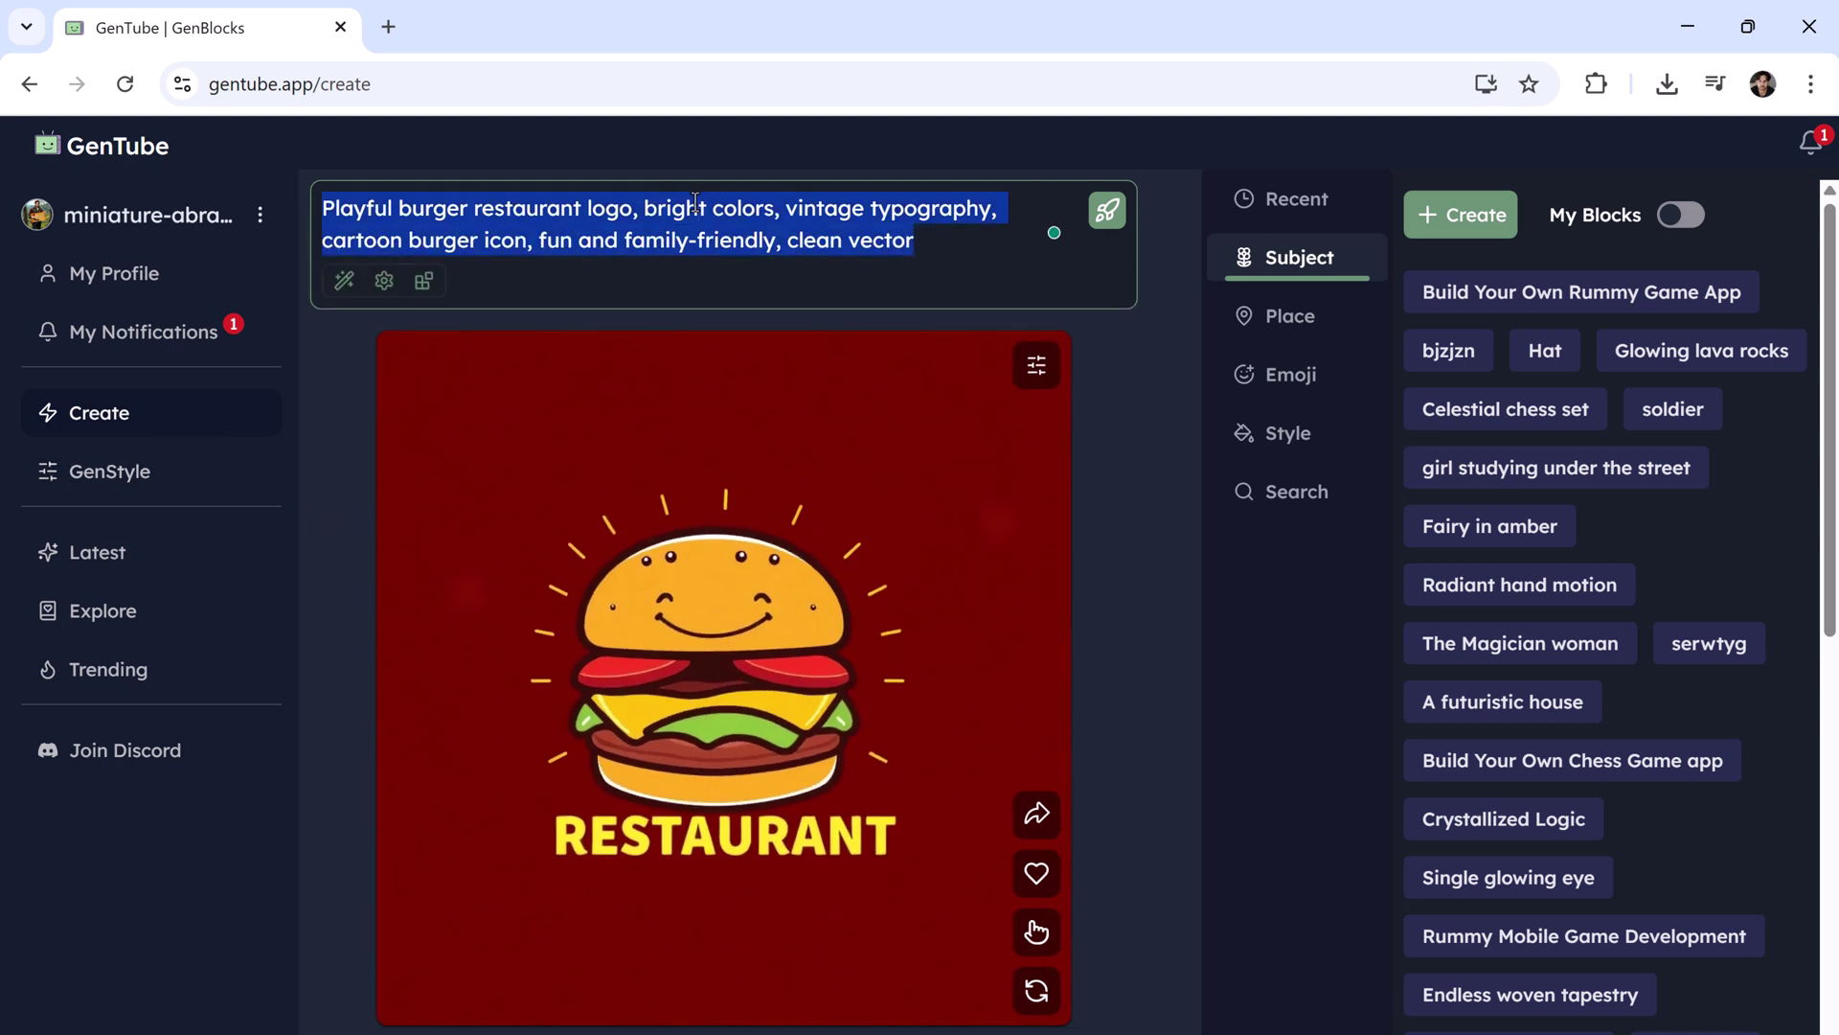
key("BackSpace")
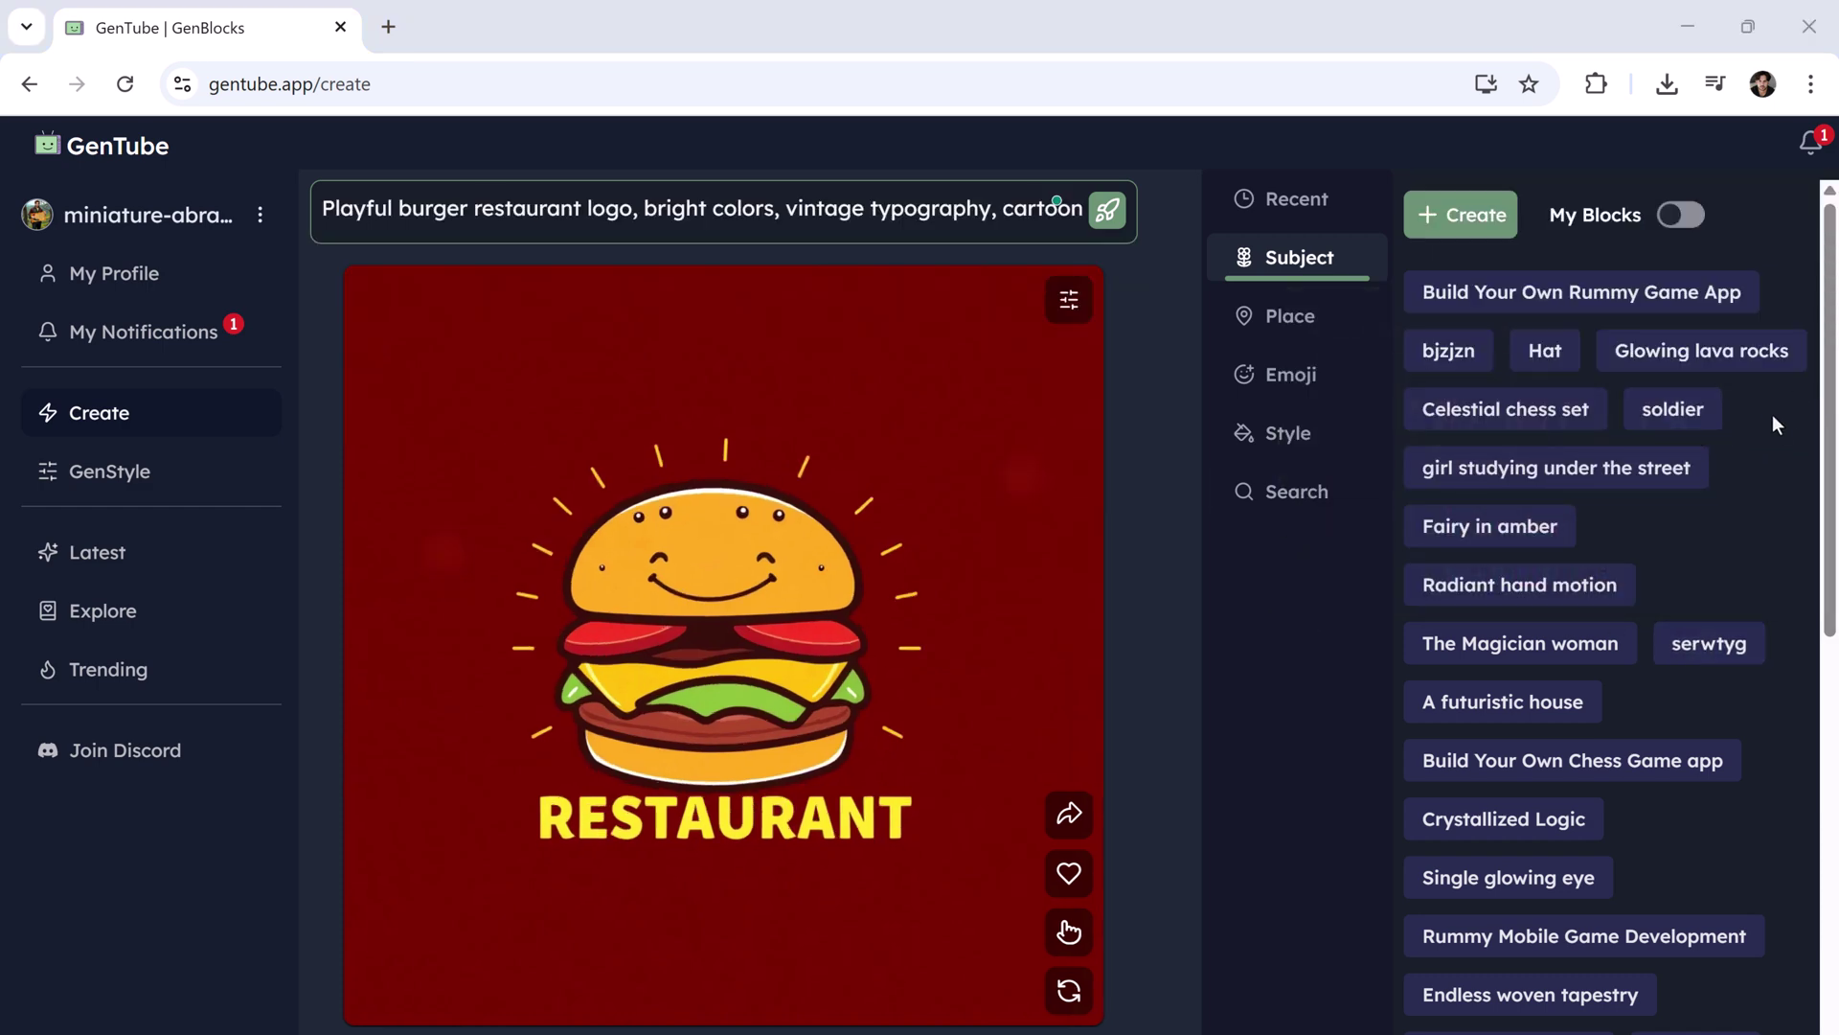
Create a 'Beautiful Sophia' Subject block describing a stunning lady with graceful charm.
left_click(1493, 229)
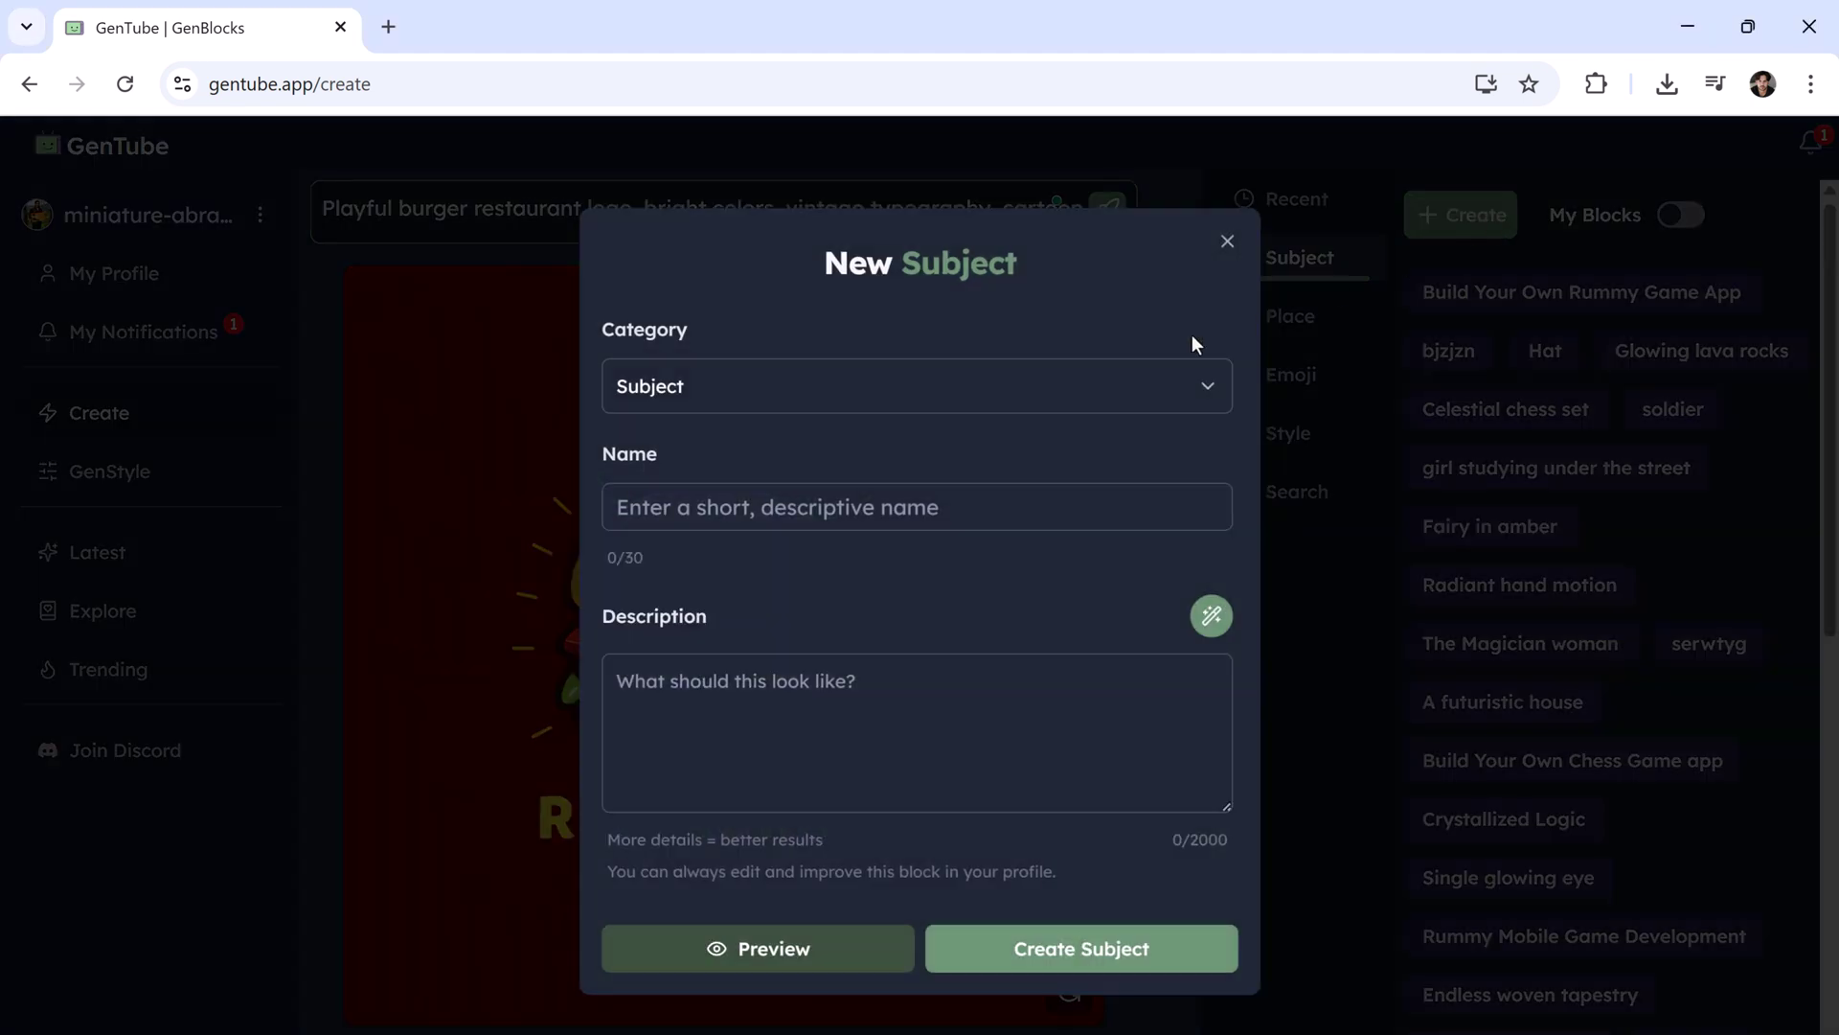
left_click(920, 391)
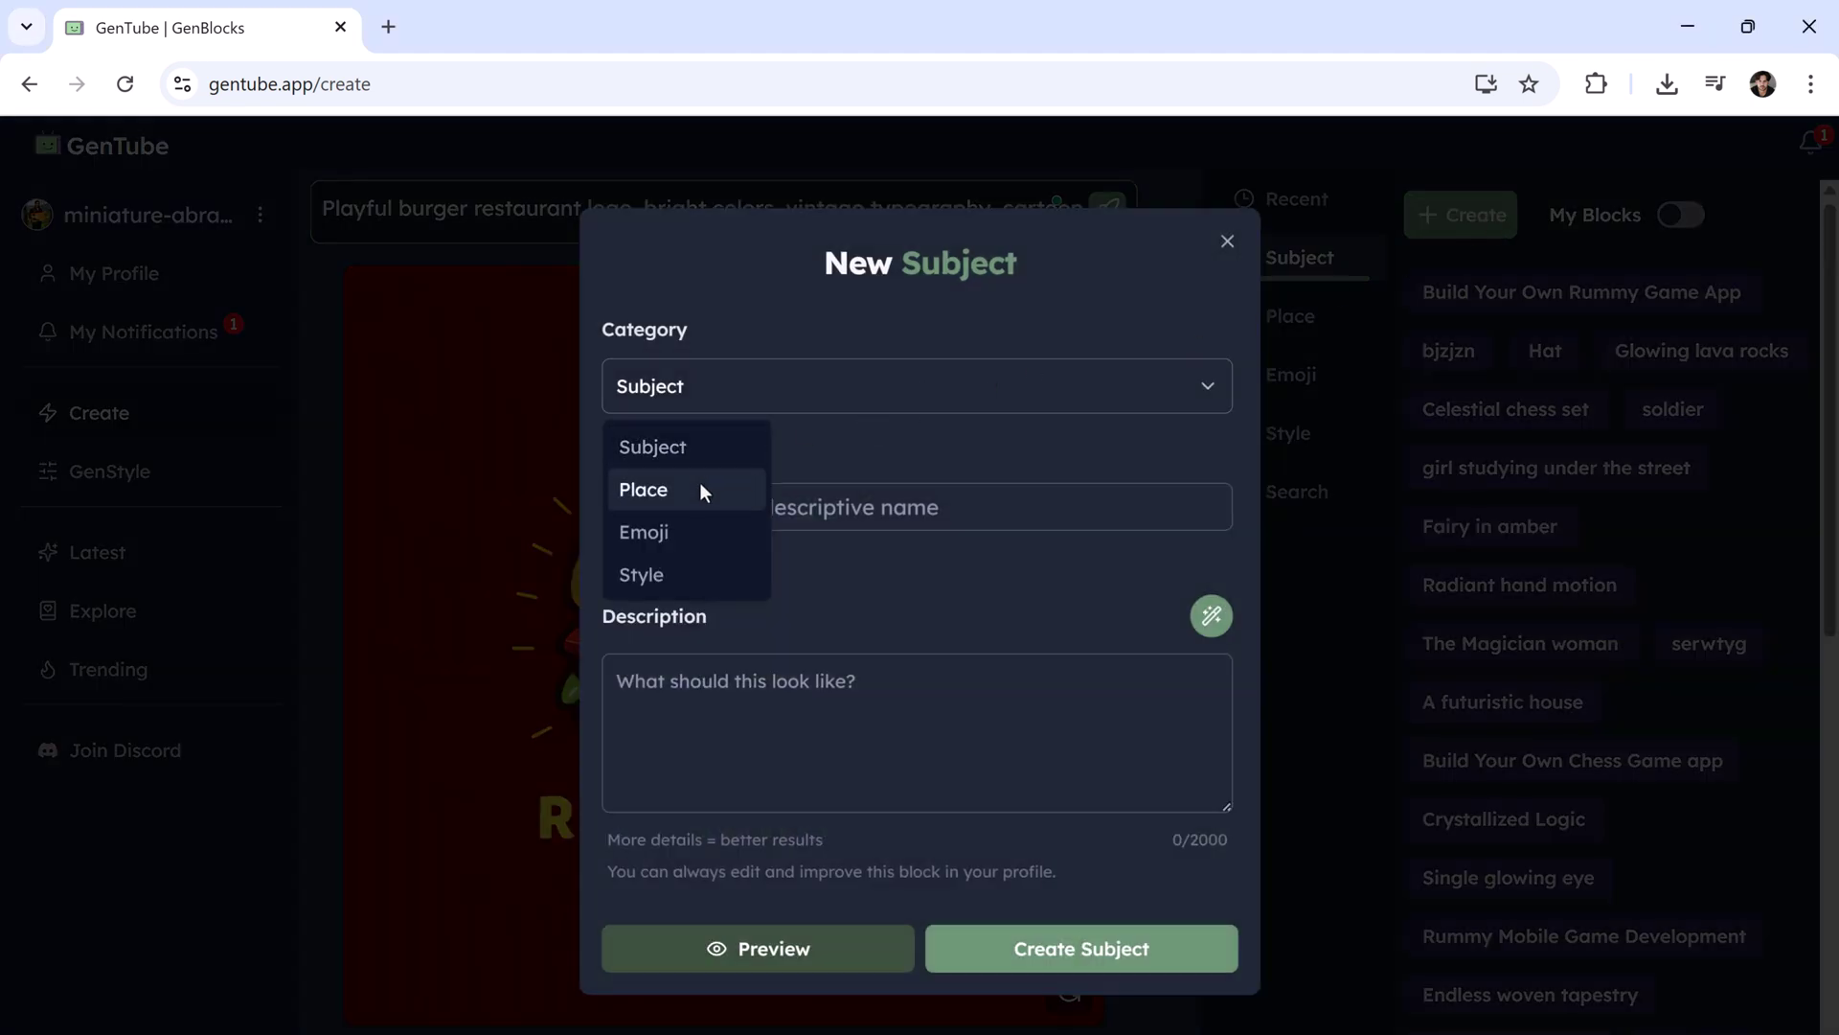
left_click(699, 450)
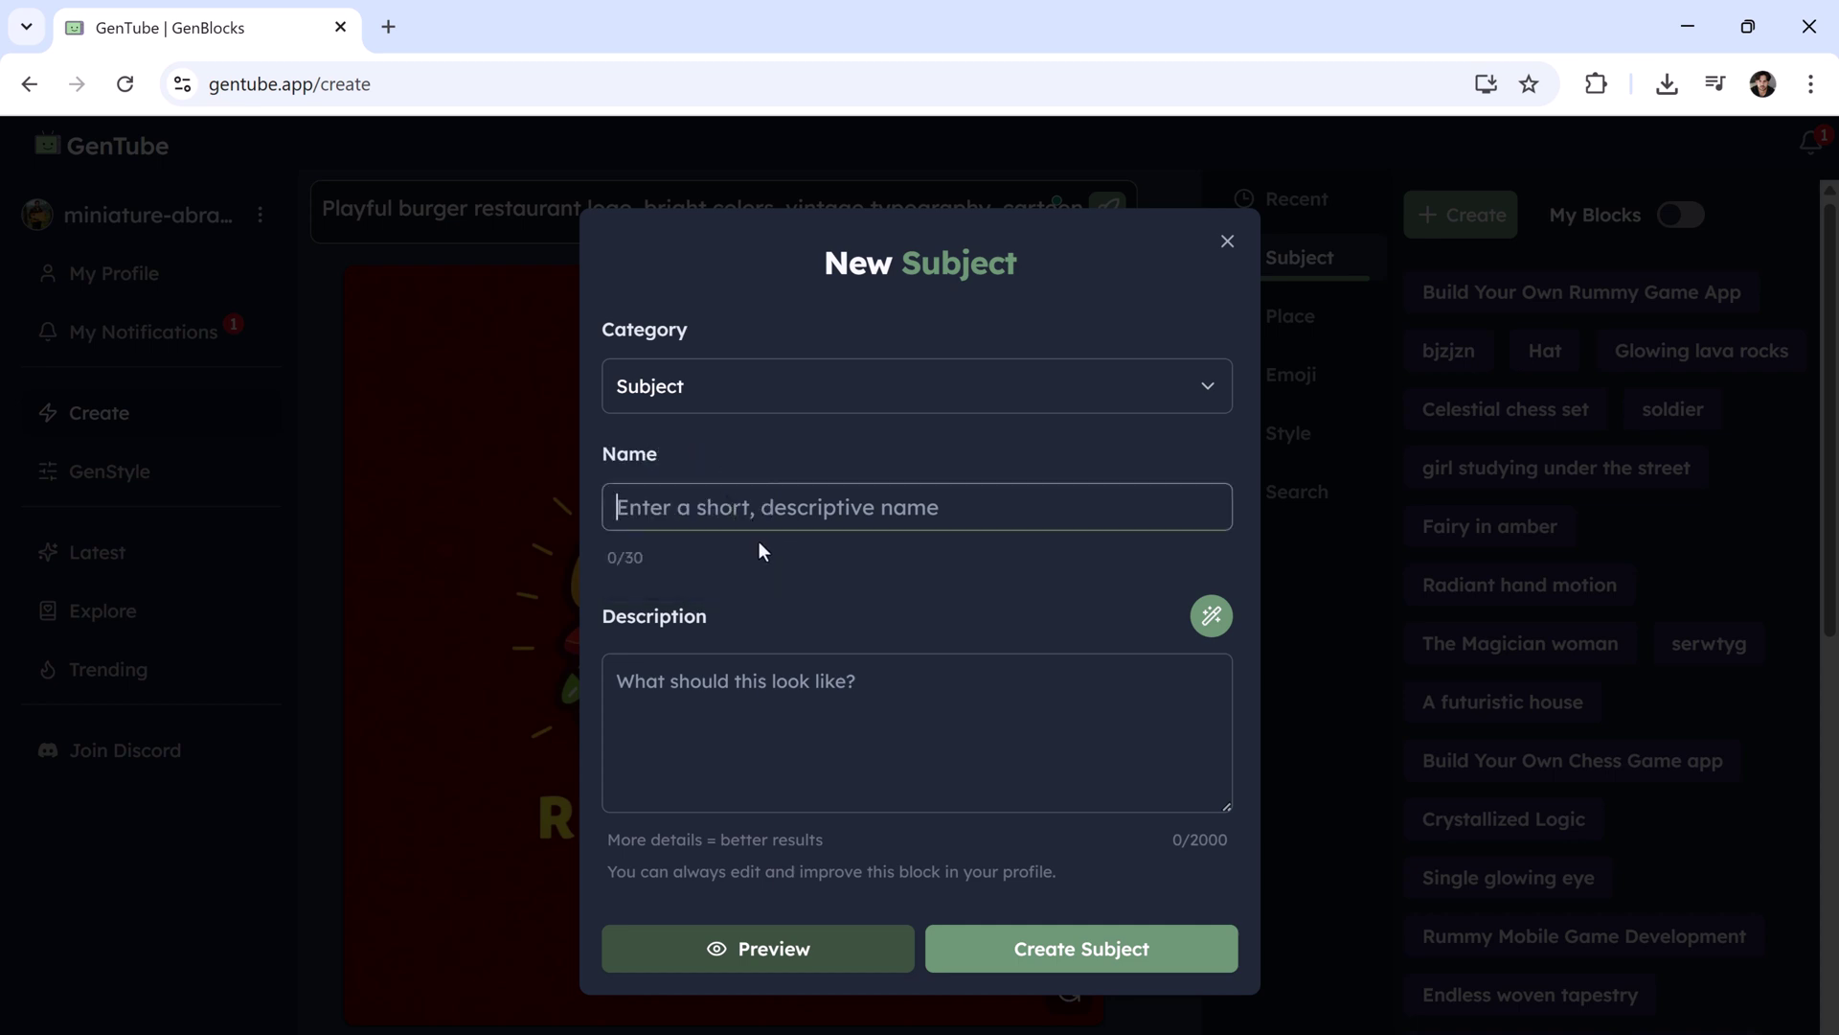
type("Beautiful Sophia")
key("Tab")
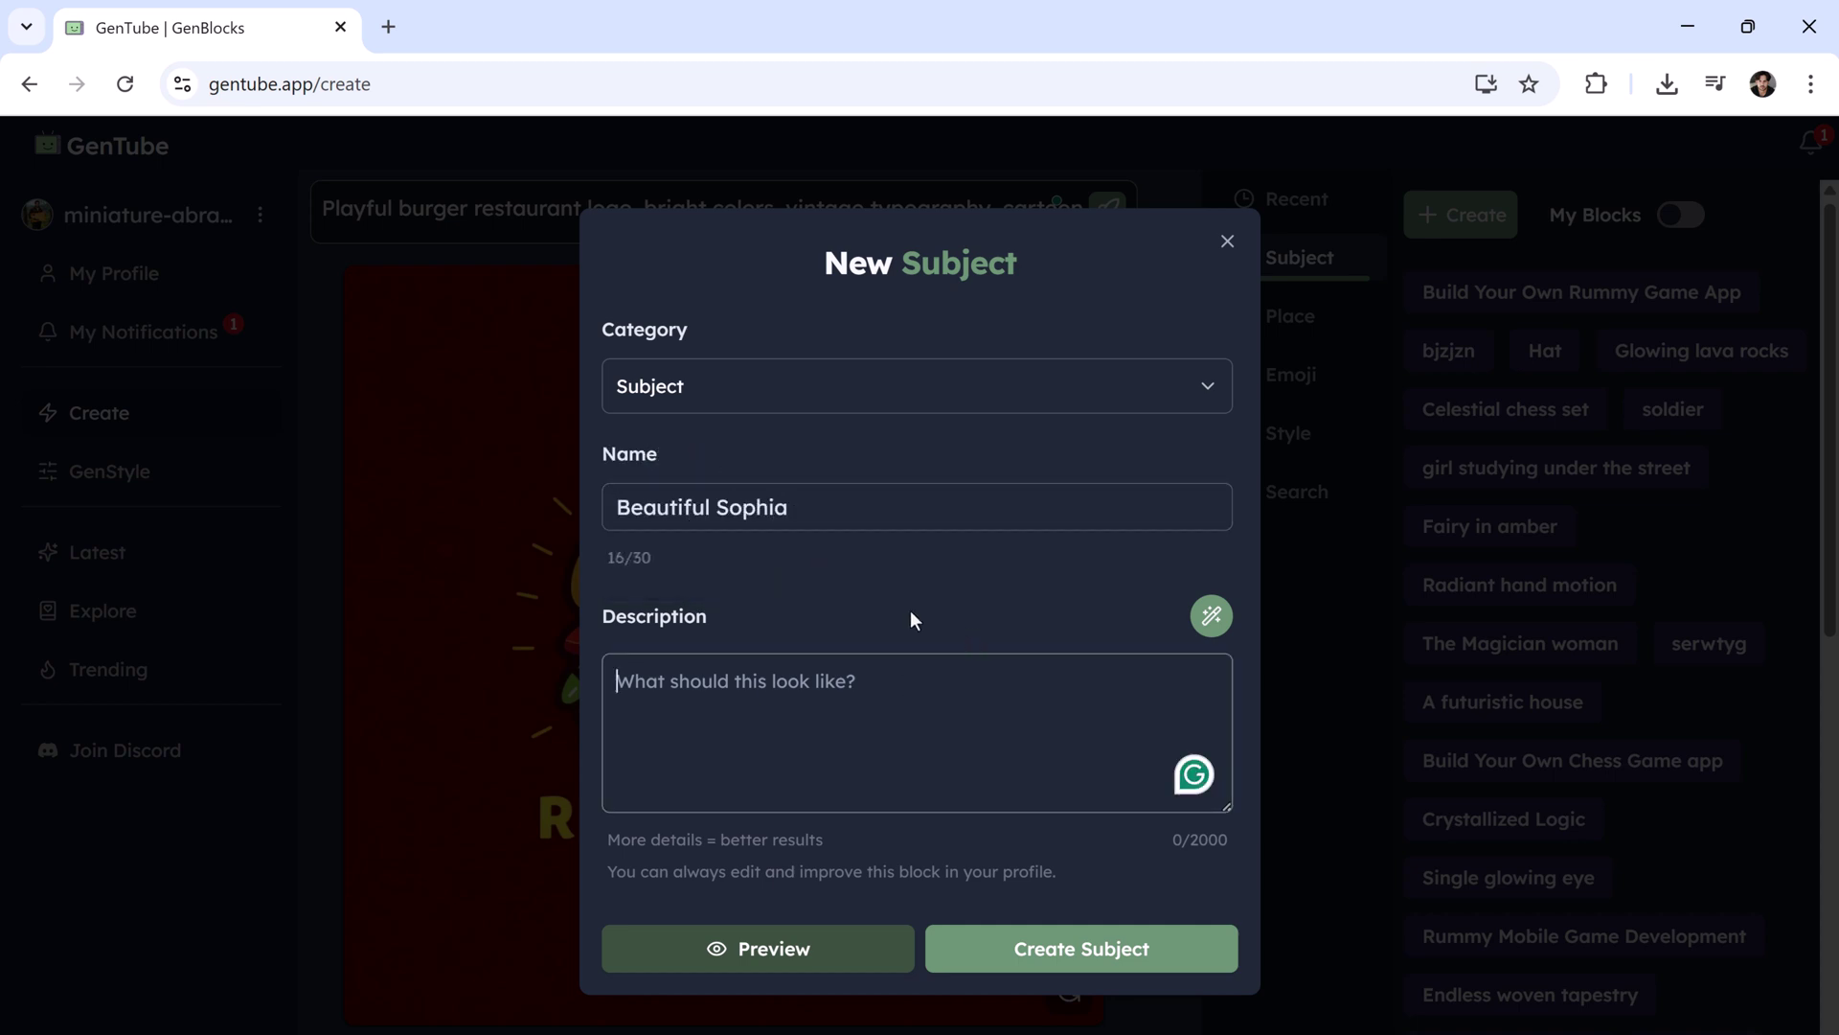
type("A stunning lady with graceful charm")
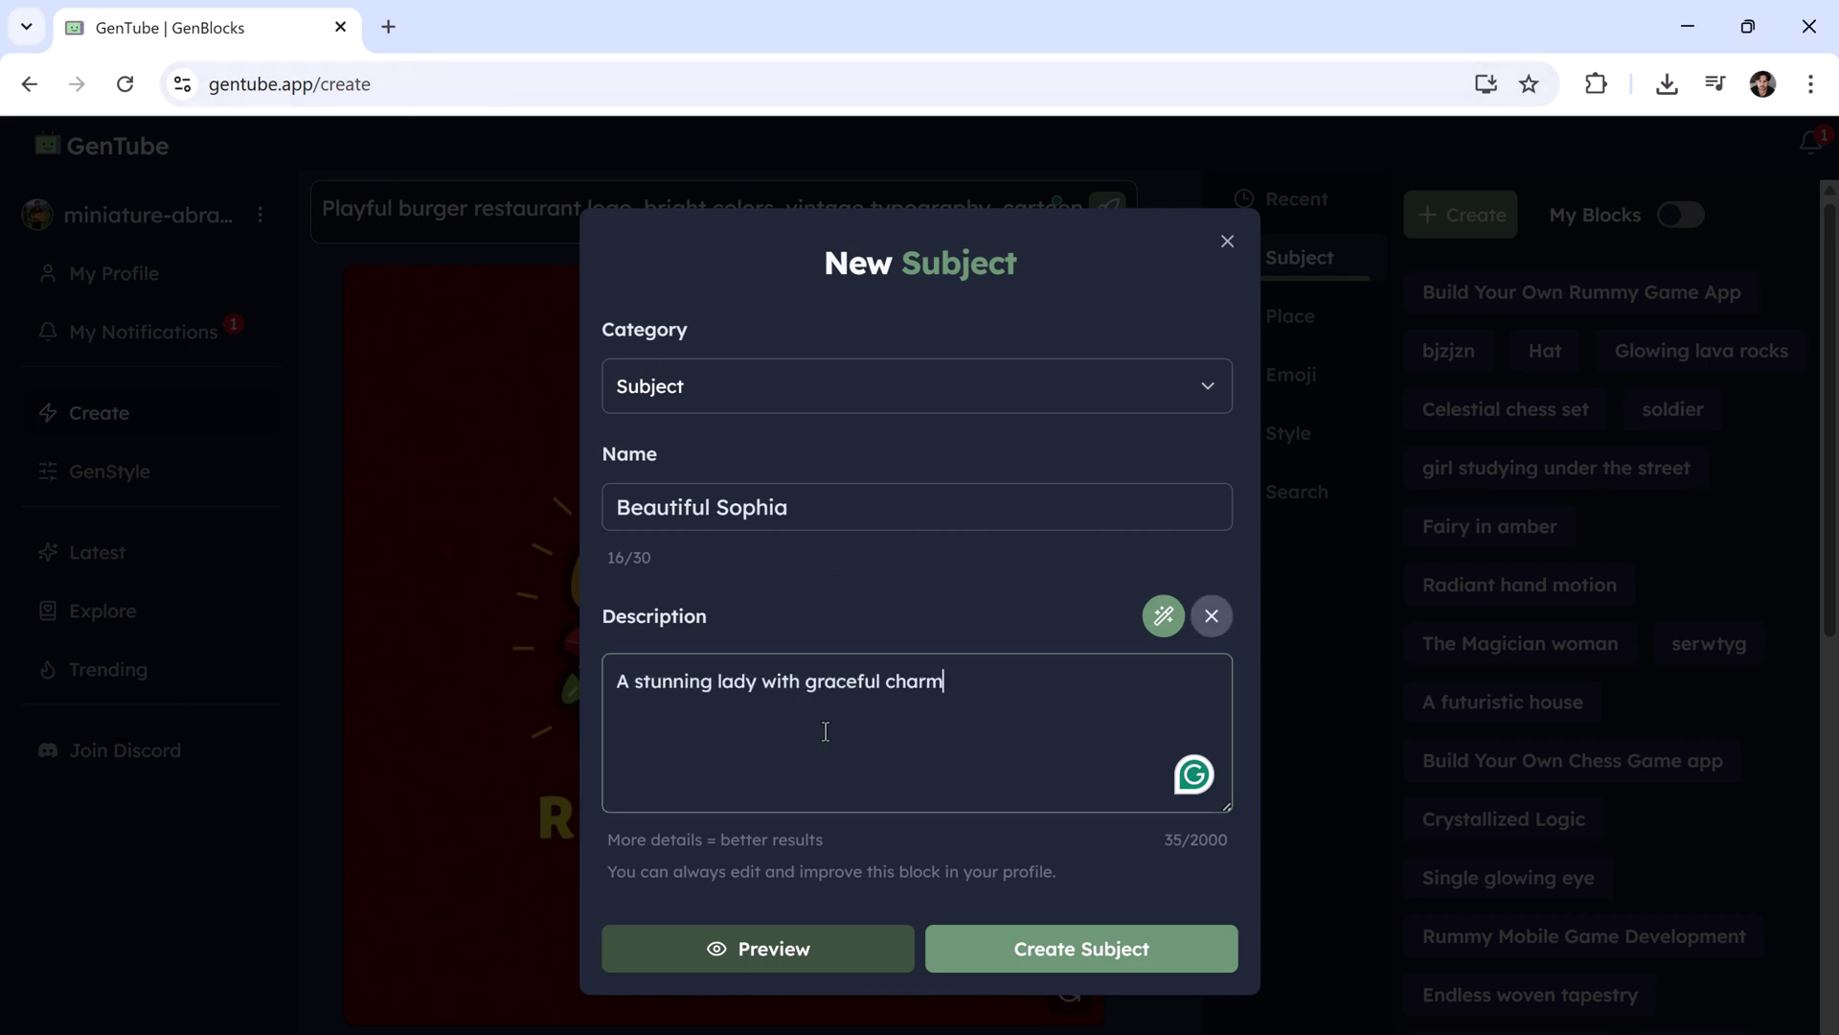
left_click(1082, 954)
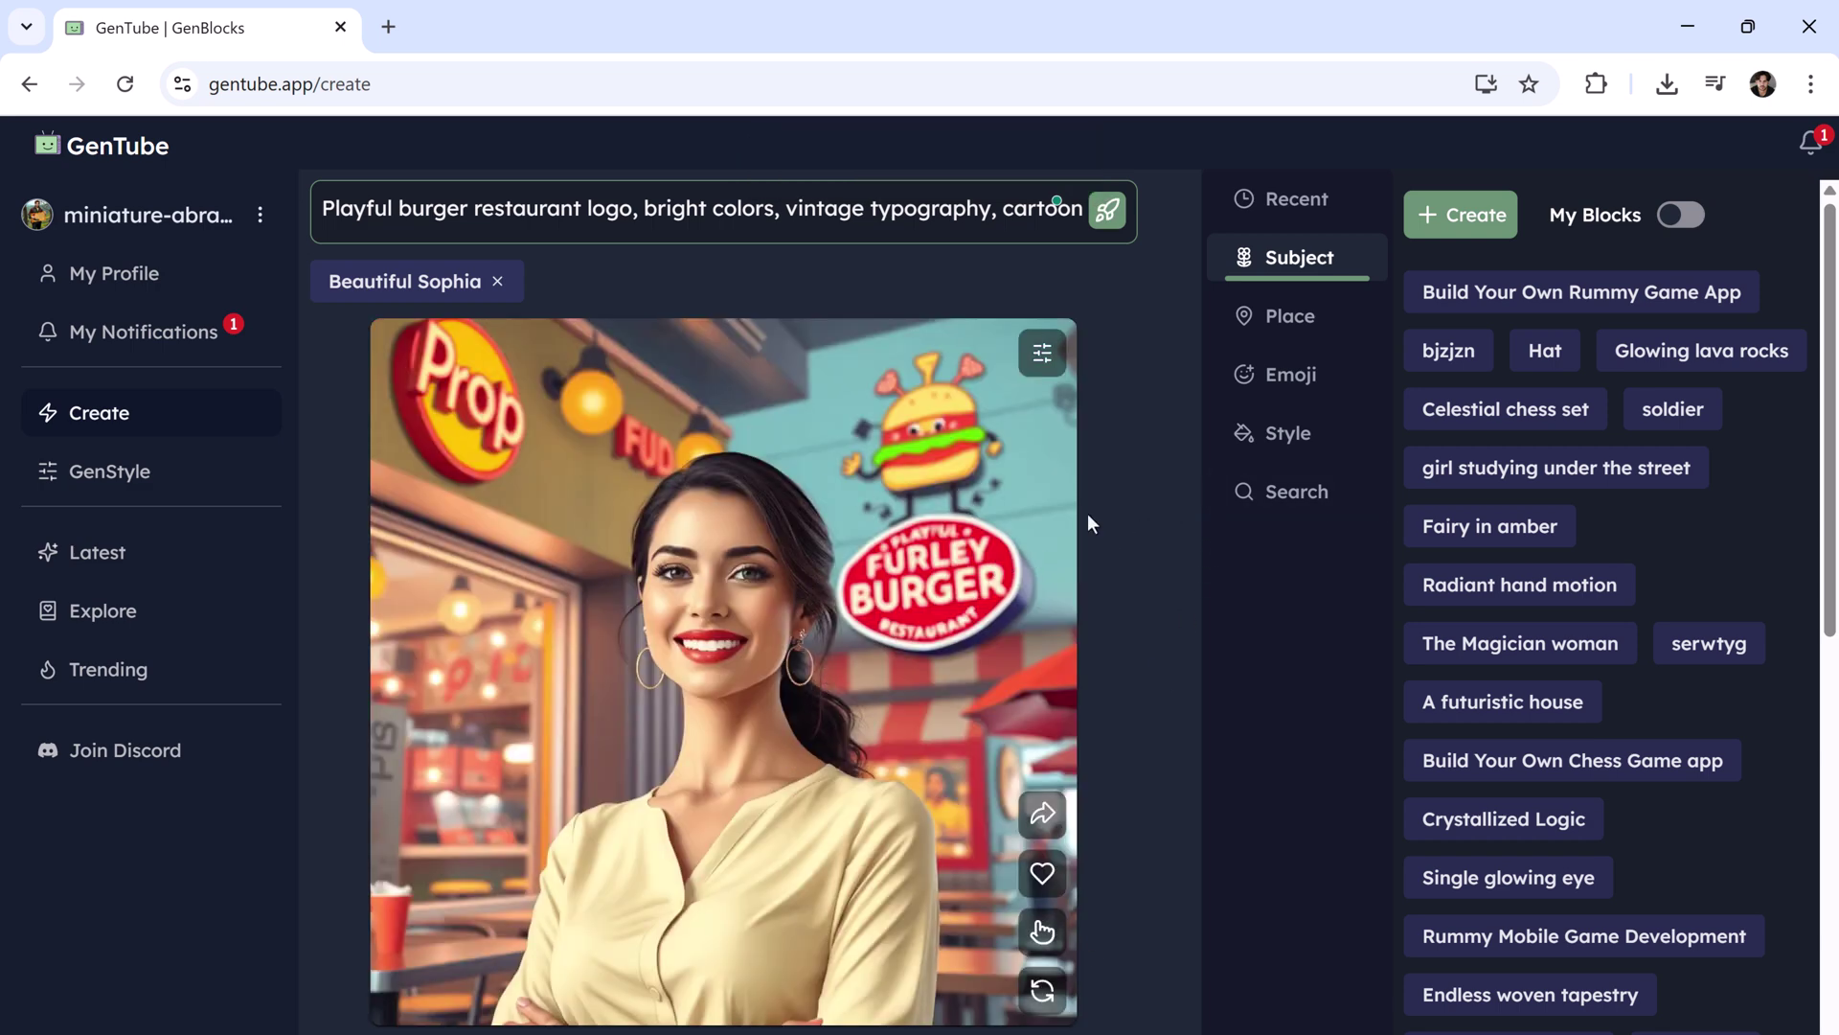
Browse the Place blocks, switching to Subject and back, to find a City setting.
left_click(1318, 325)
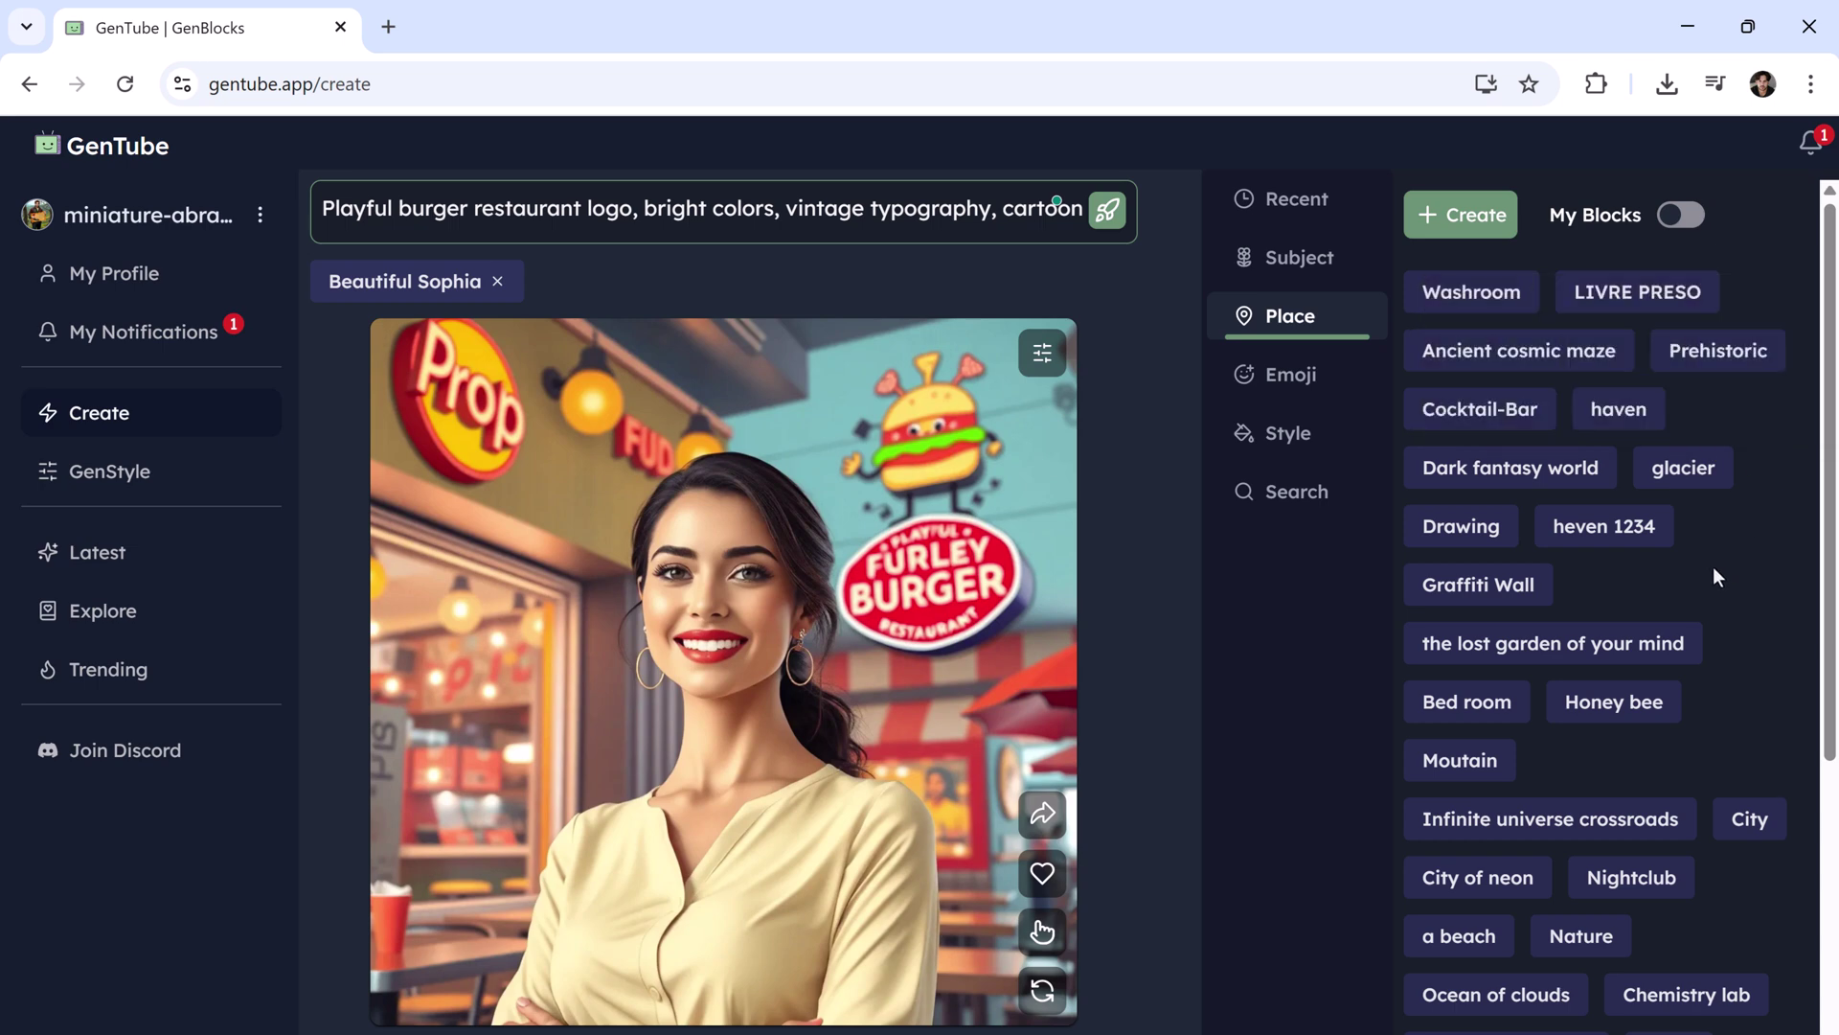
scroll(1713, 577, "down", 1)
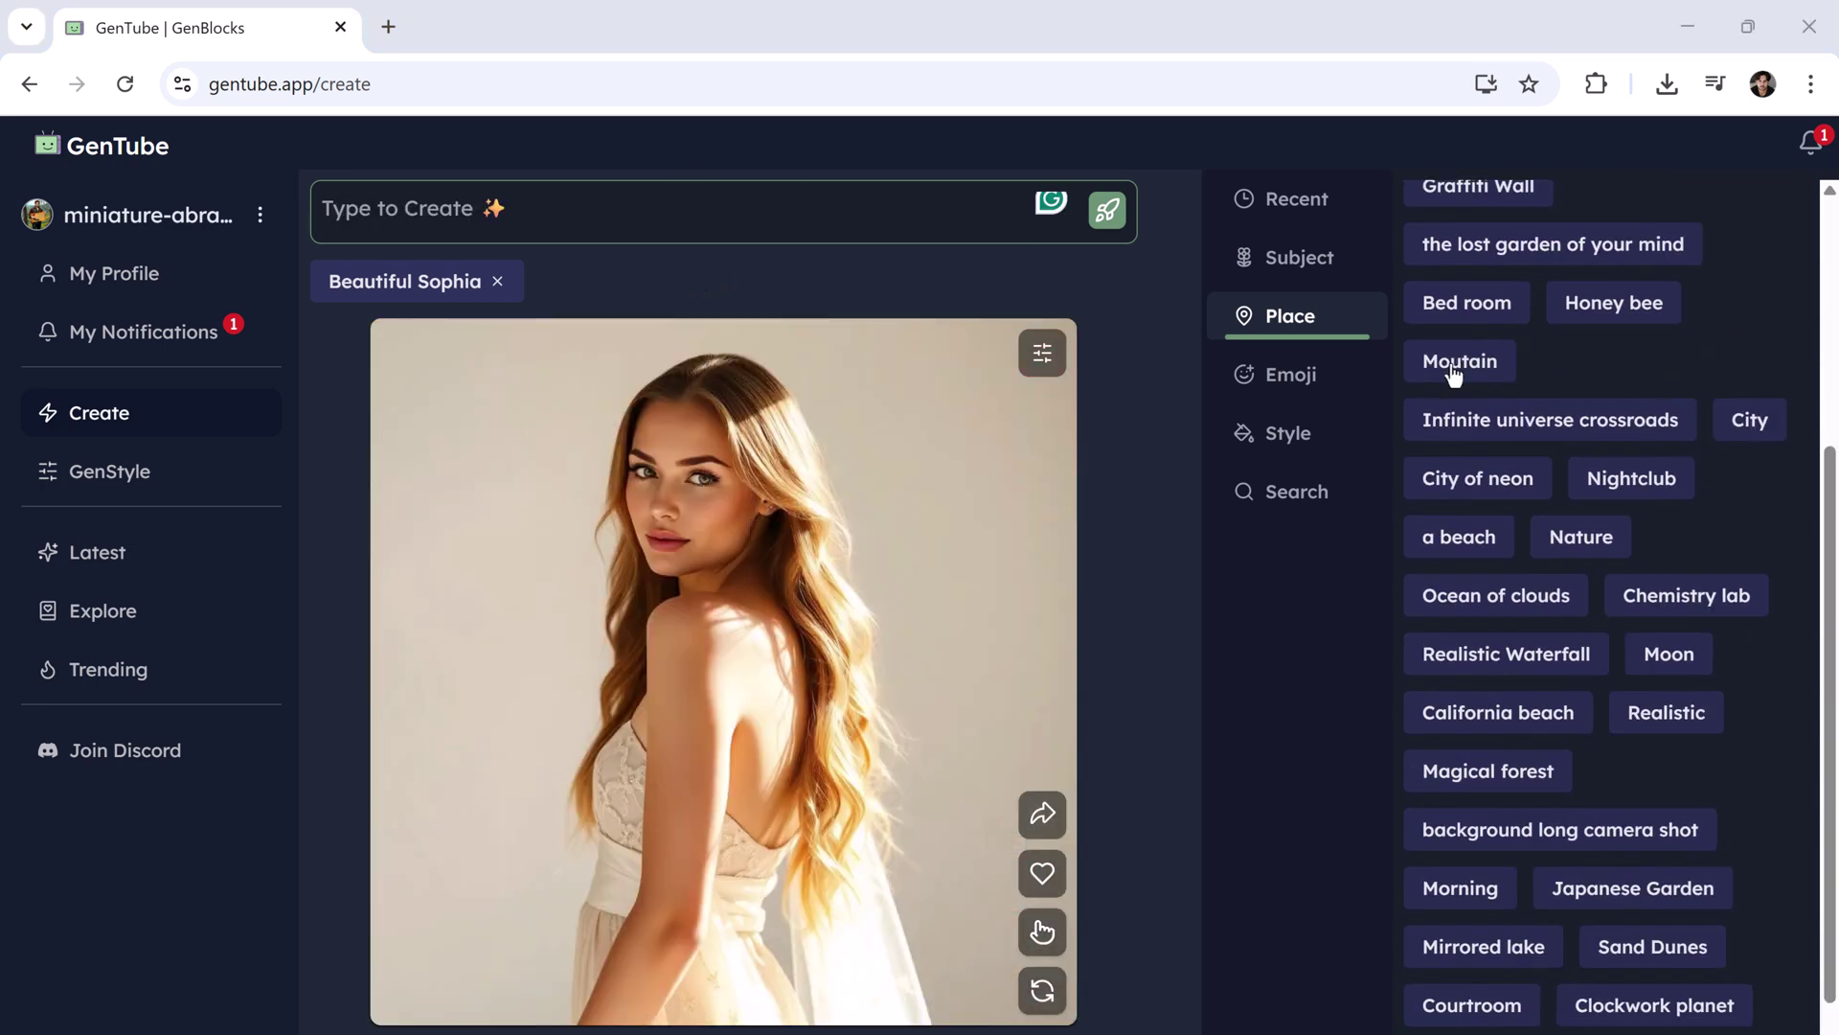
scroll(1453, 356, "up", 2)
left_click(1301, 263)
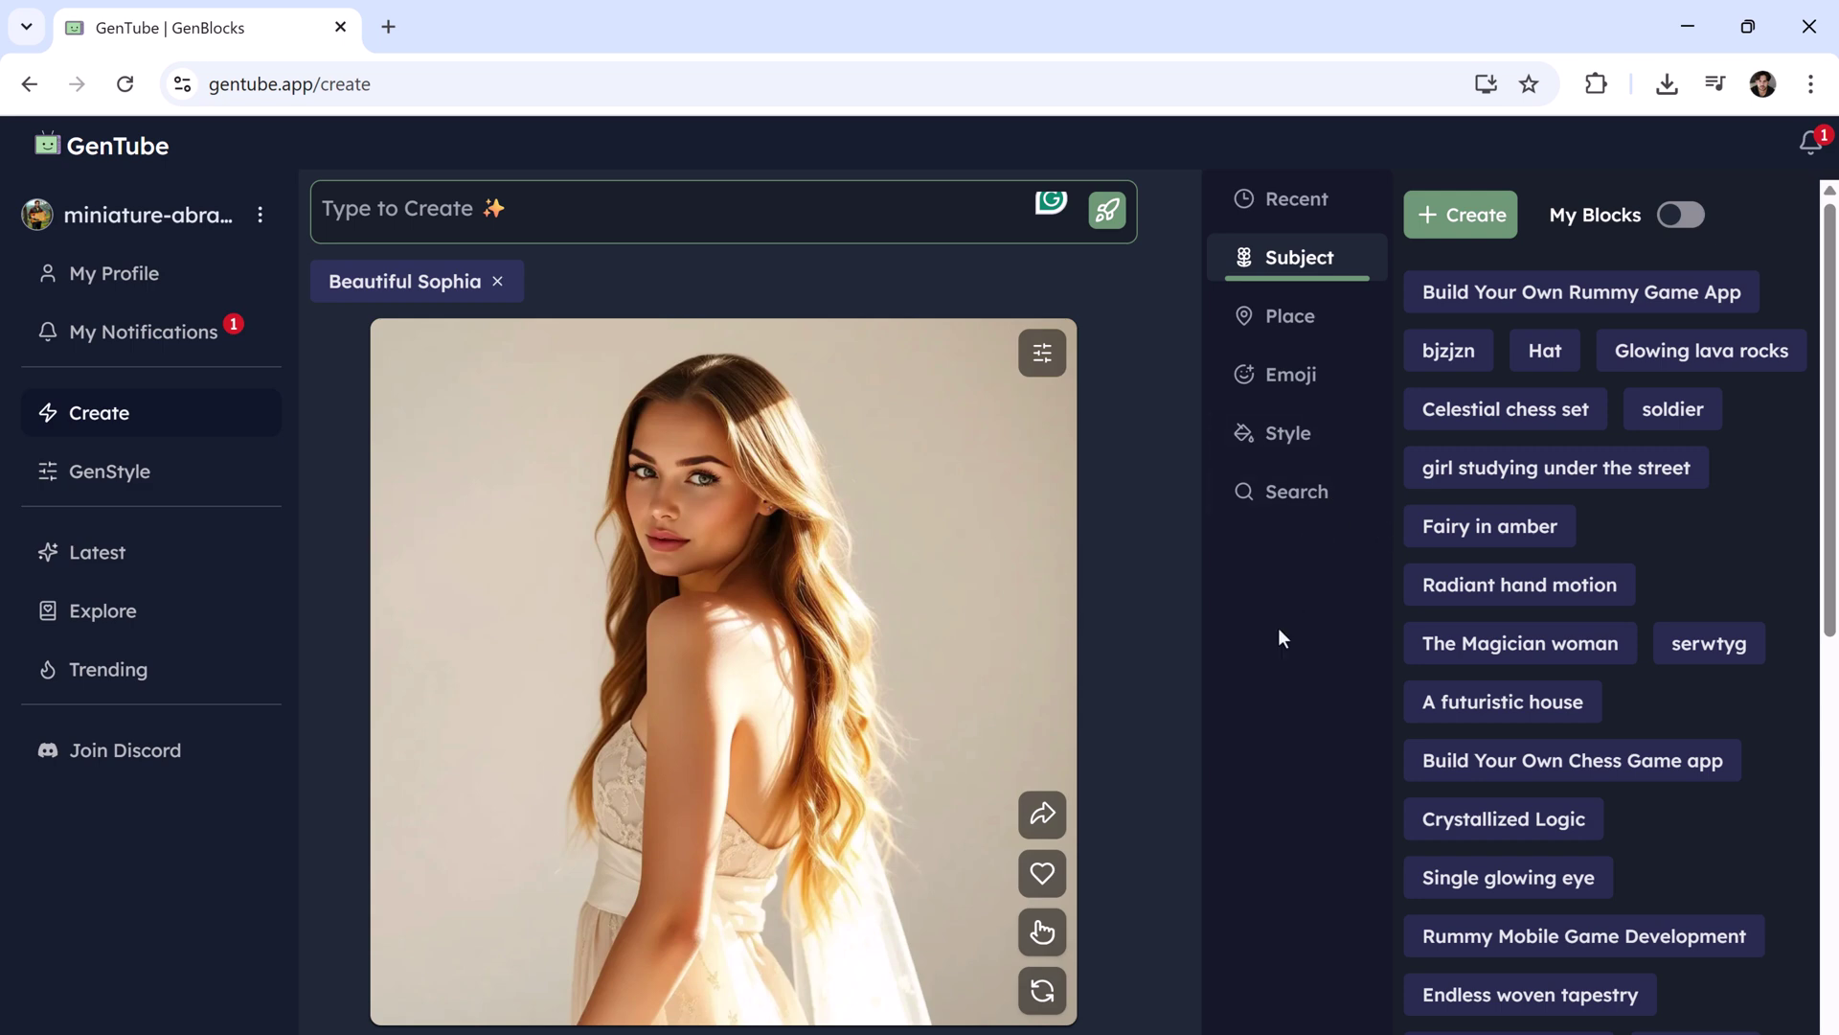
left_click(1293, 319)
scroll(1748, 482, "down", 1)
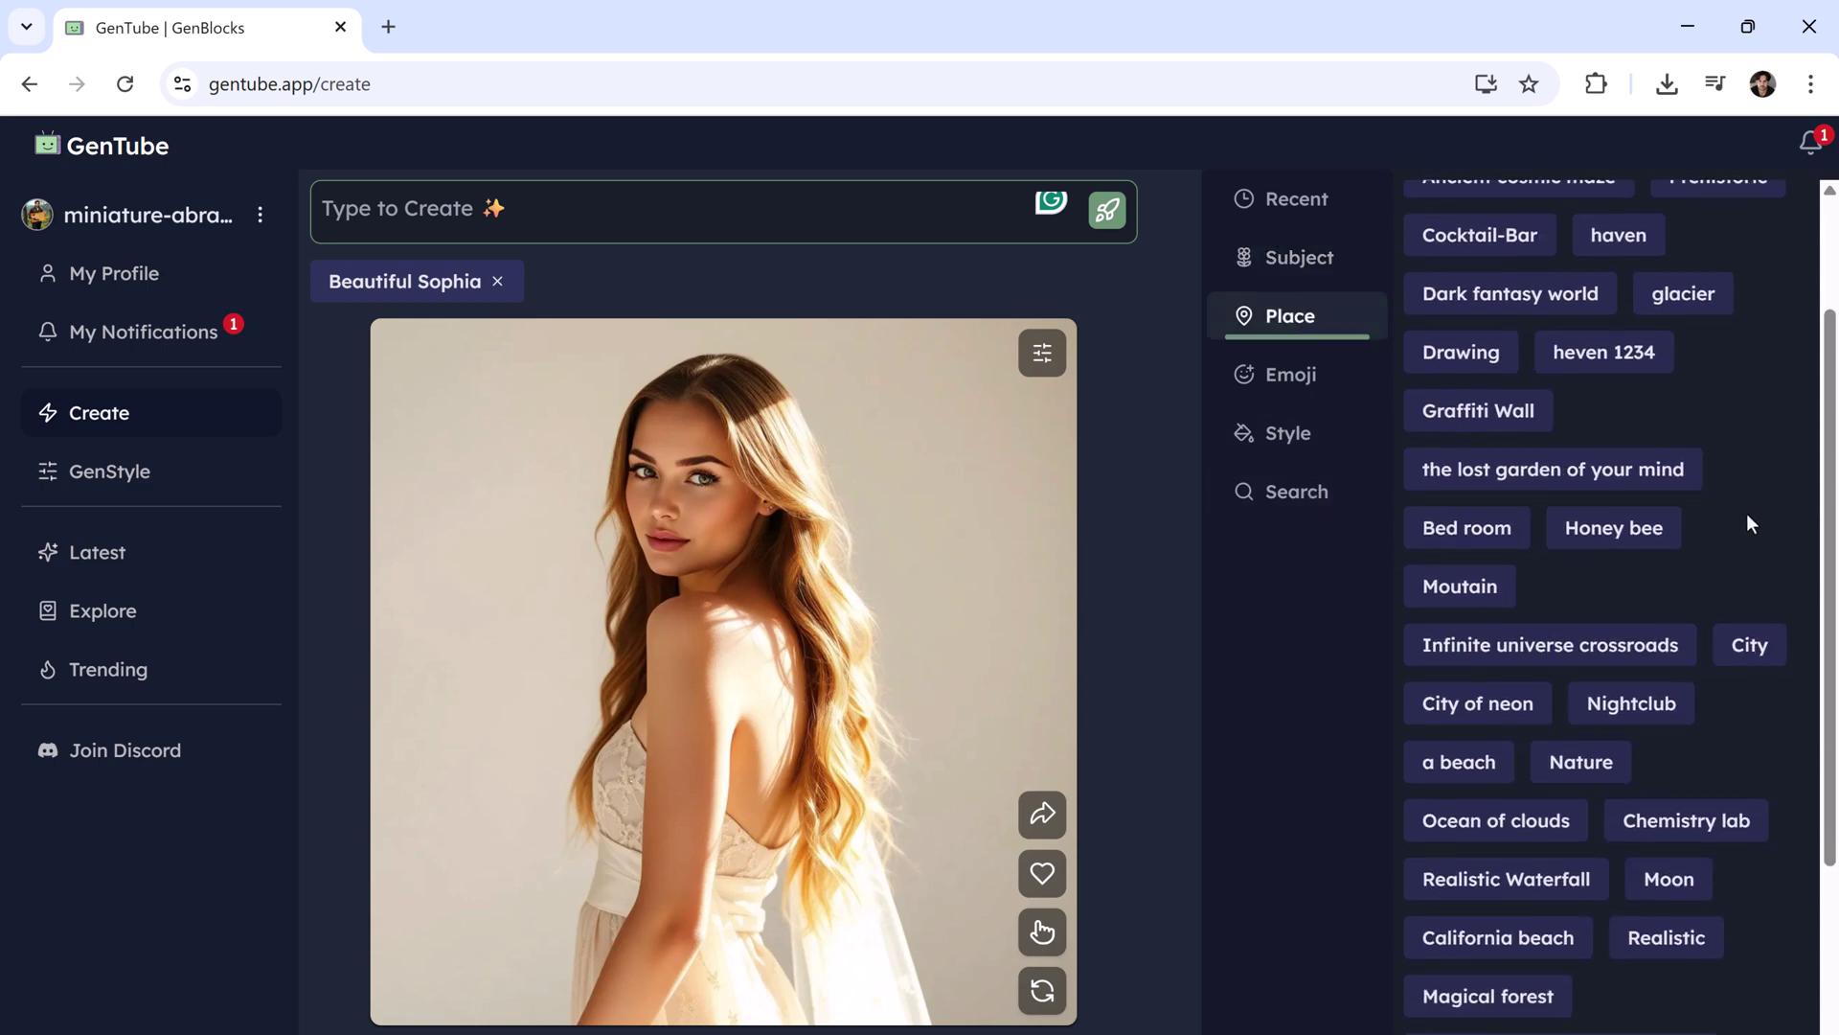
scroll(1746, 514, "down", 1)
scroll(1753, 569, "down", 1)
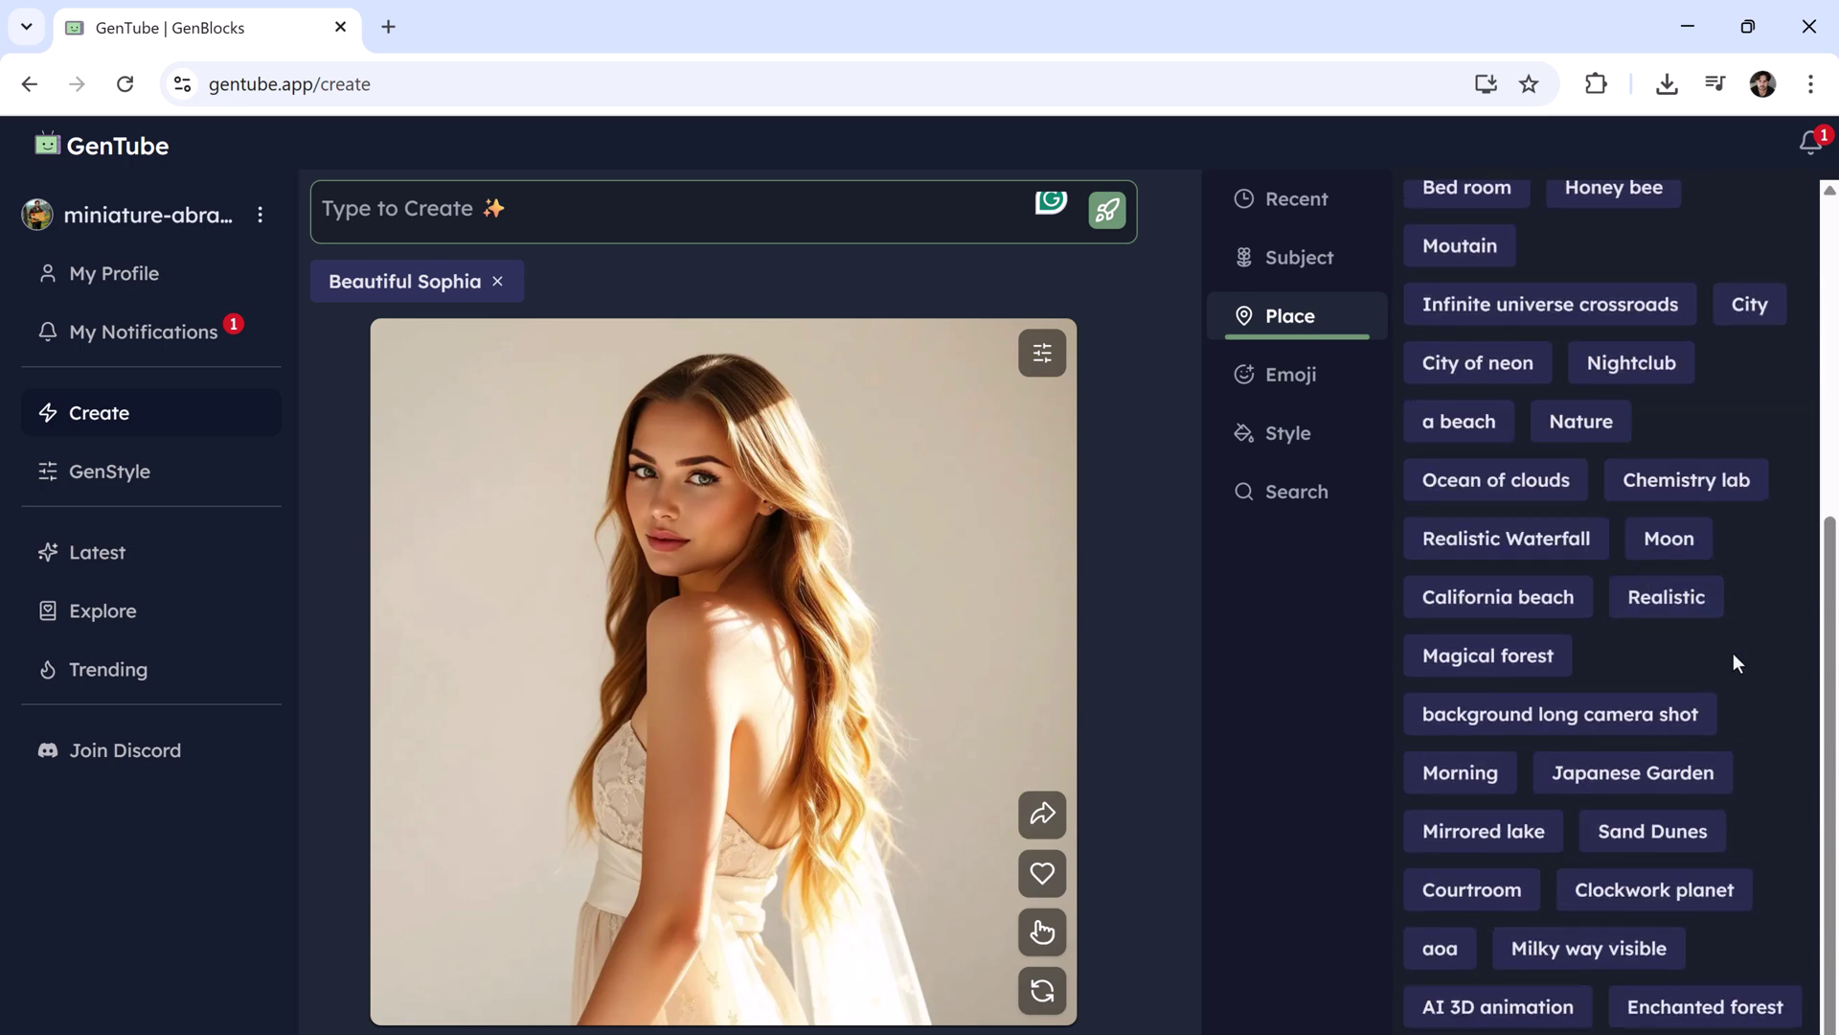
scroll(1732, 604, "up", 2)
scroll(1729, 583, "down", 1)
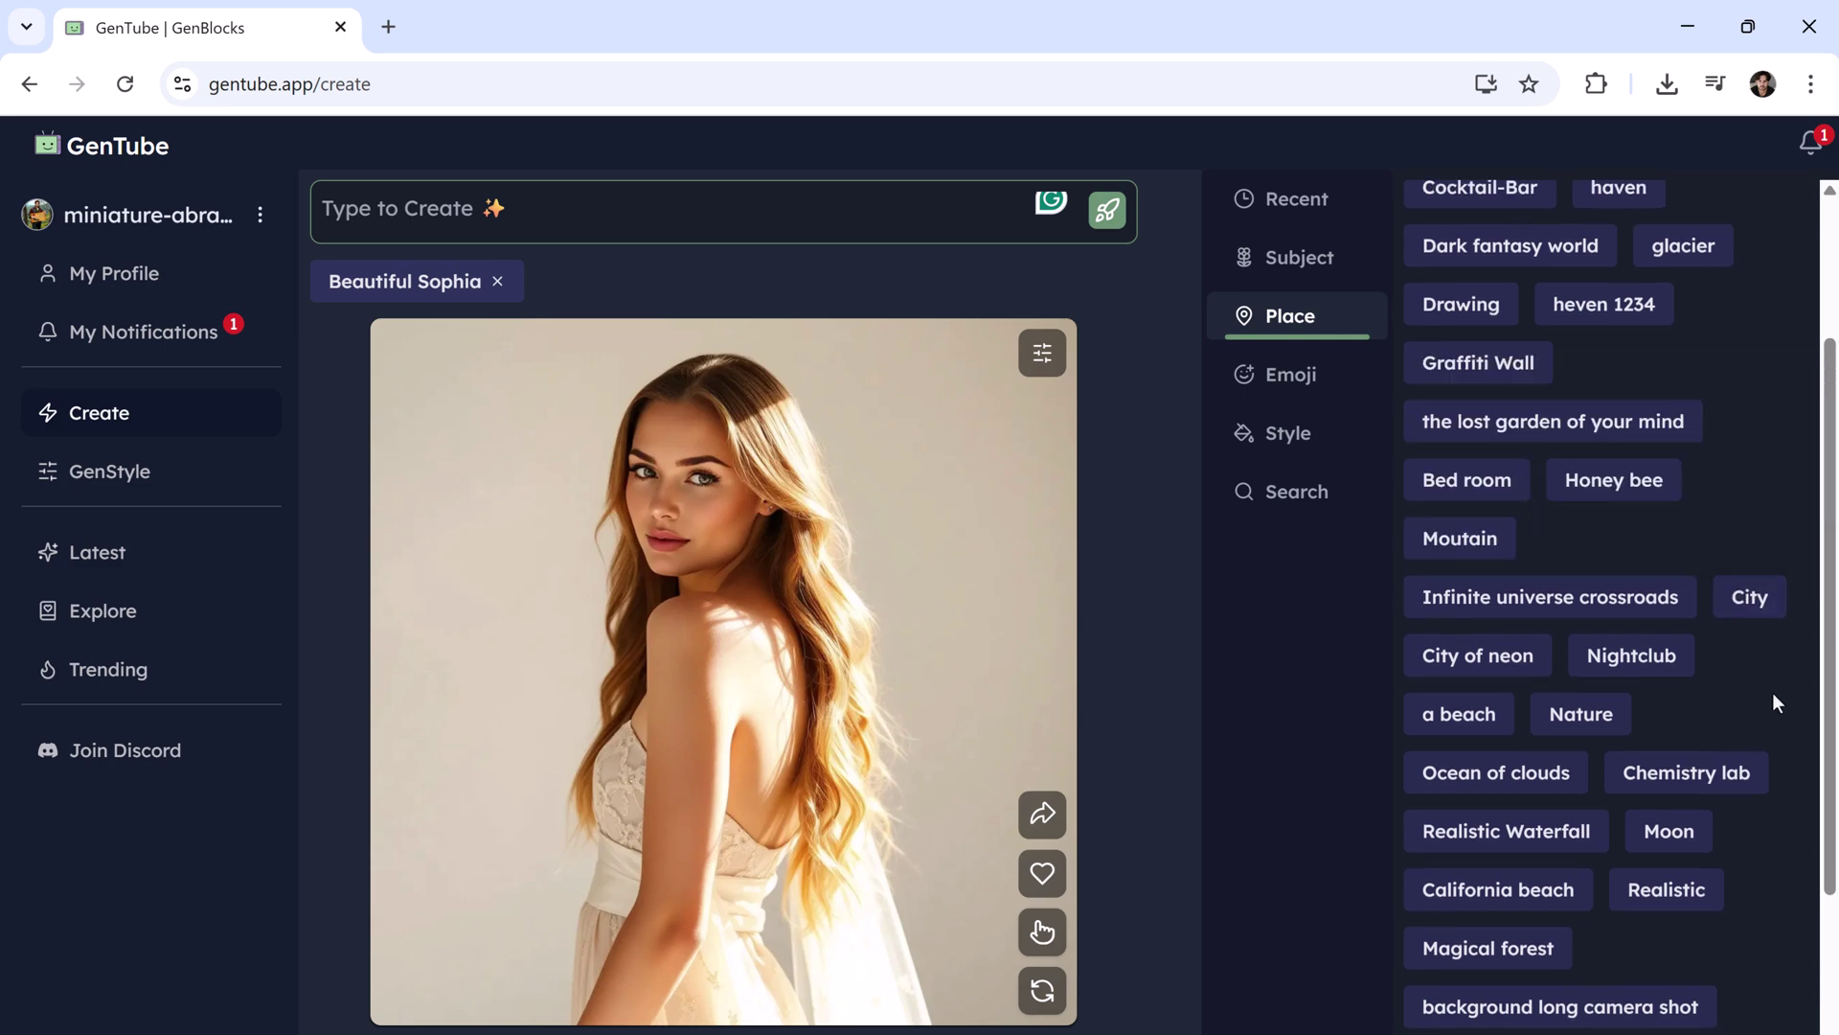
Add the City and 'a beach' place tags to the Beautiful Sophia portrait prompt.
left_click(1759, 611)
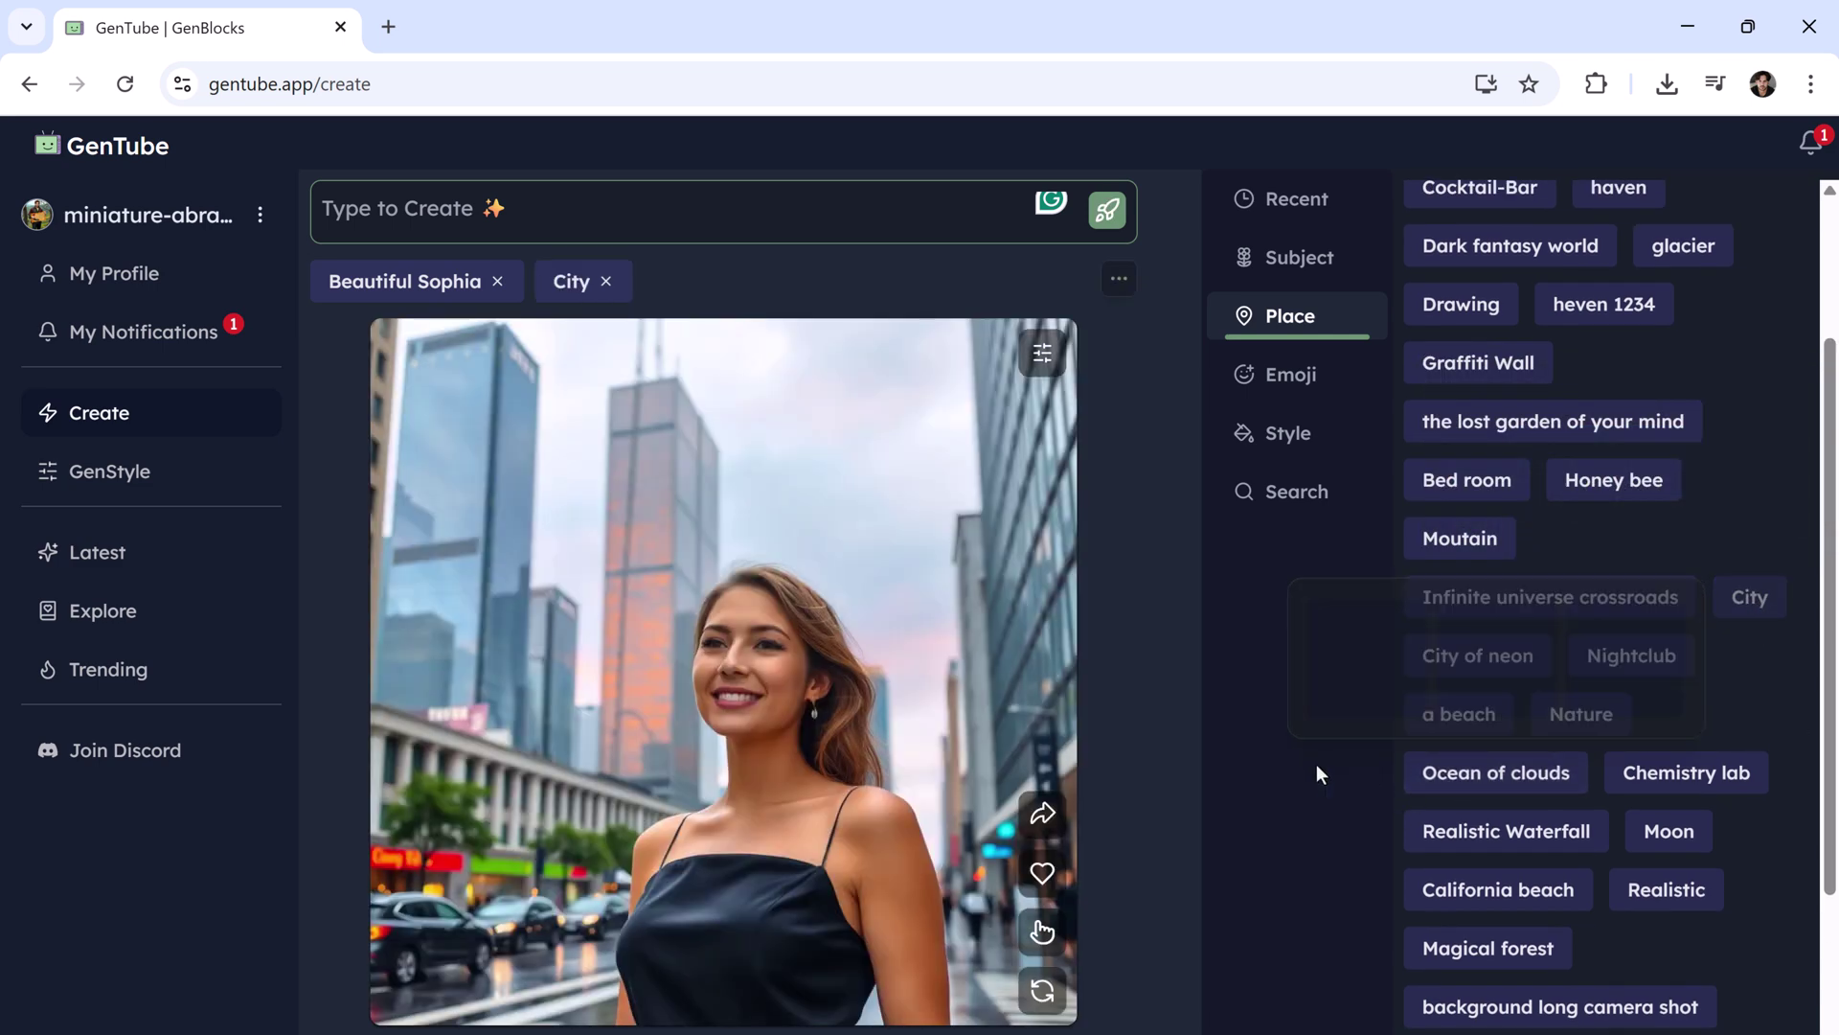
left_click(1422, 718)
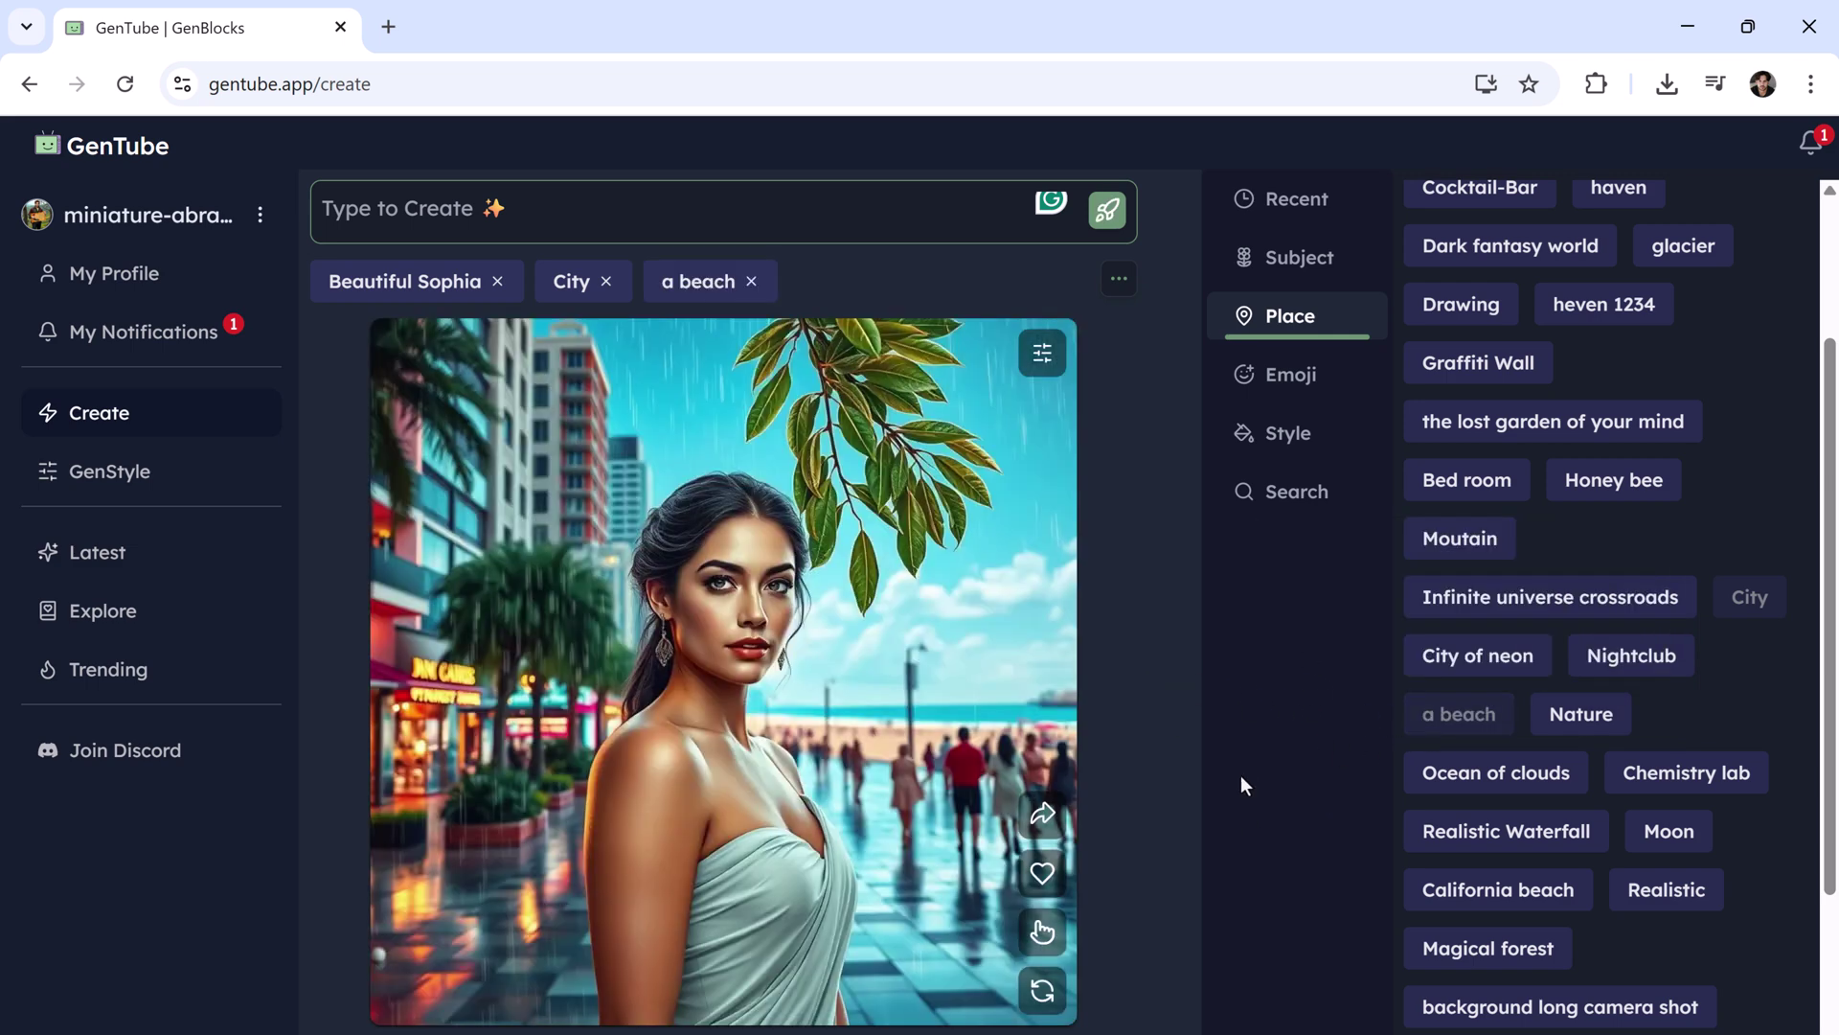
left_click(1322, 379)
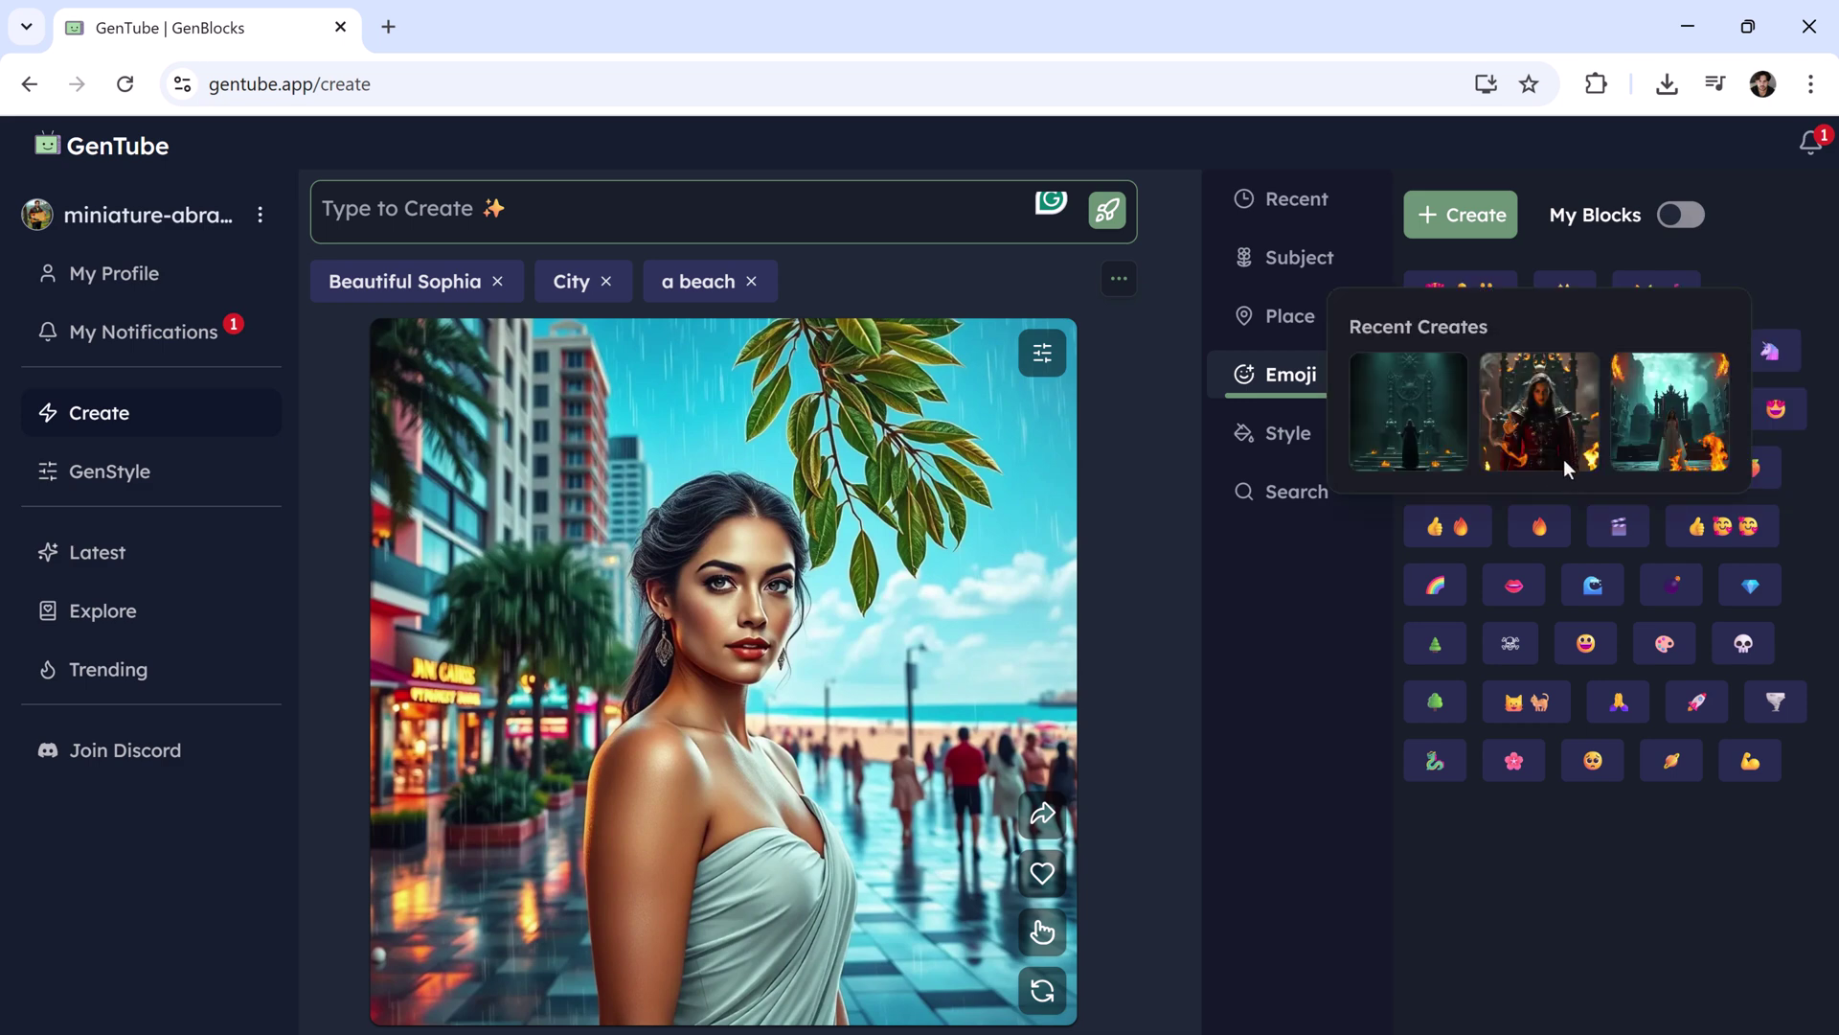
Tag the portrait prompt with the fire emoji and the Female Attractiveness style.
left_click(1541, 526)
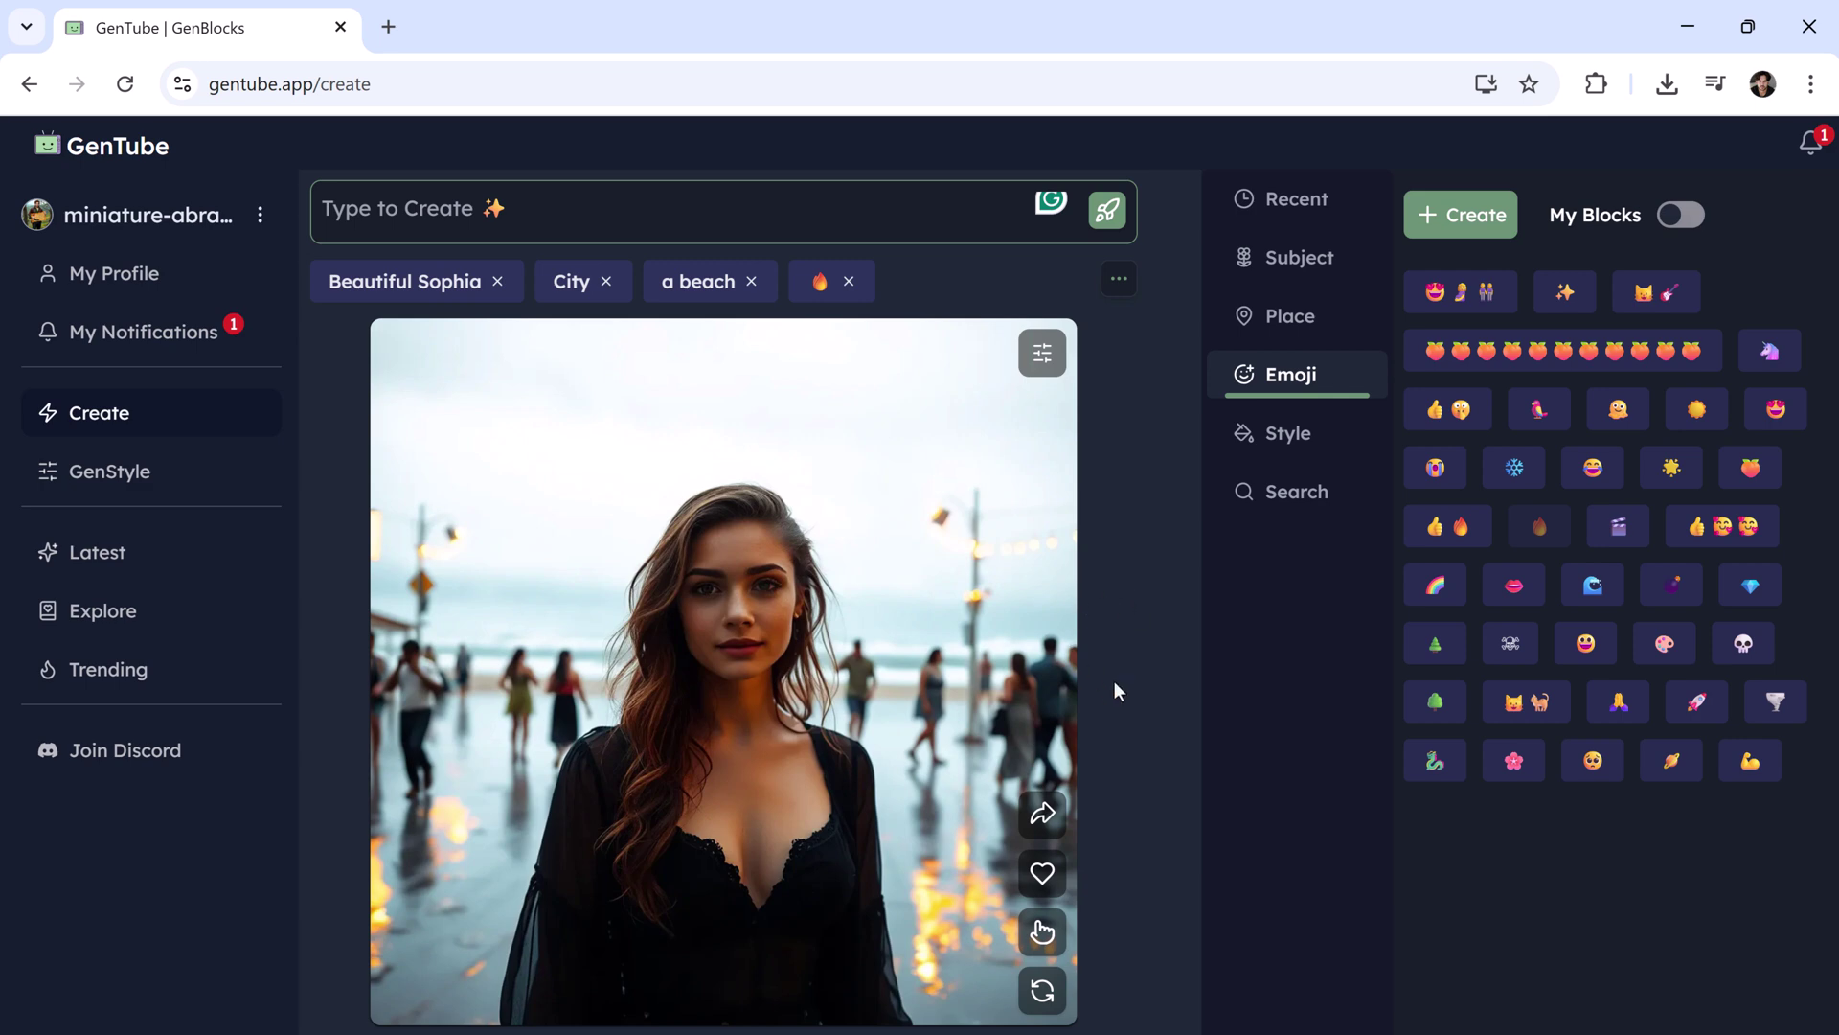
left_click(1278, 438)
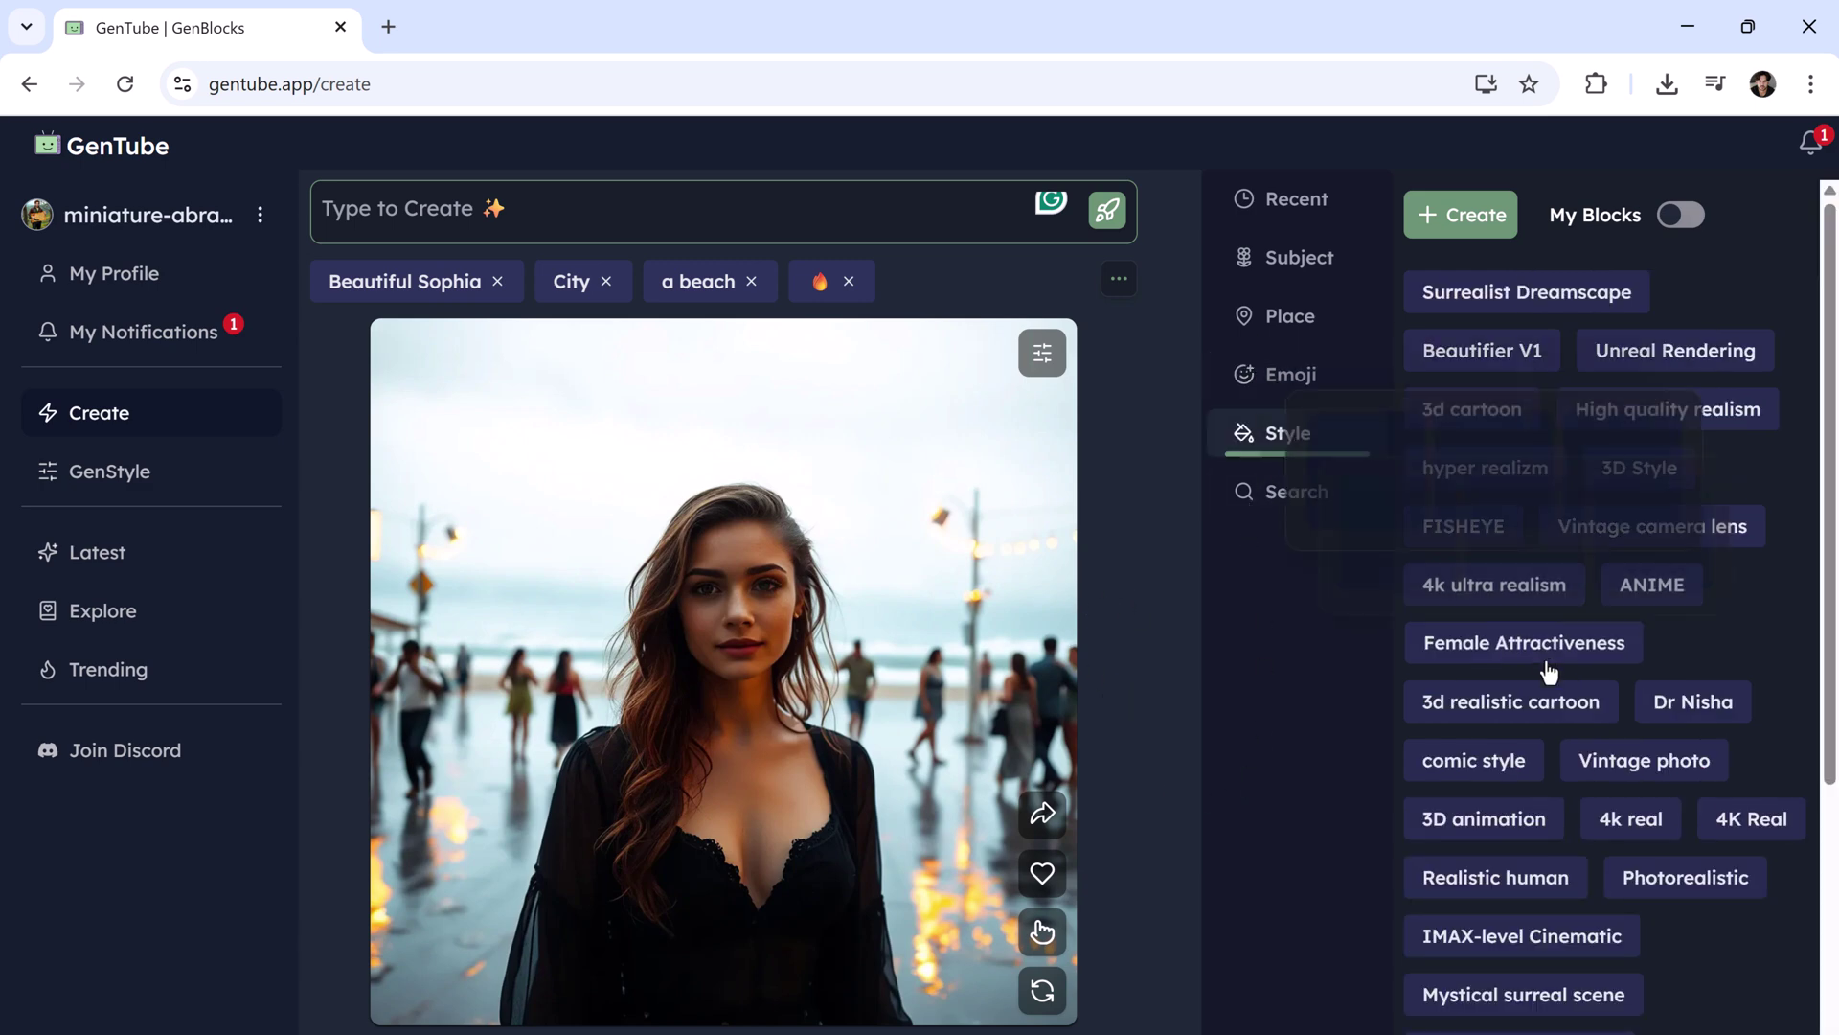
scroll(1552, 720, "down", 2)
scroll(1557, 755, "down", 3)
scroll(1725, 553, "up", 4)
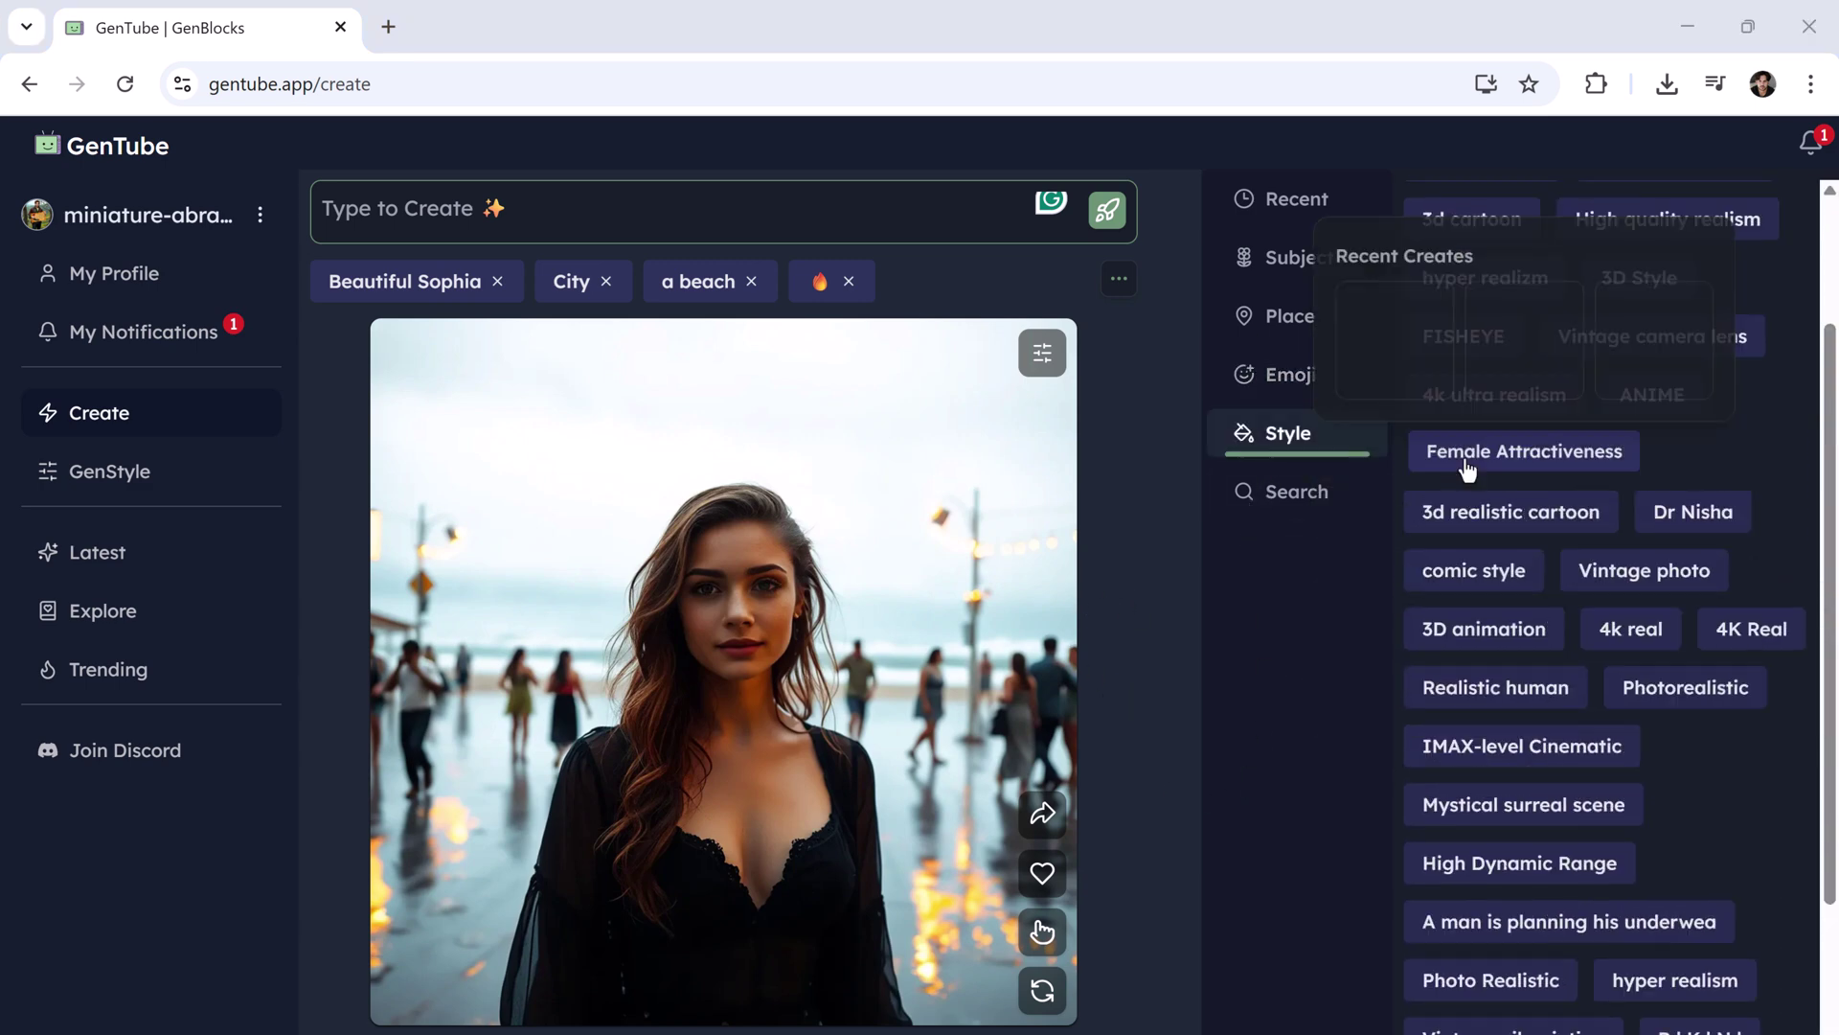
left_click(1624, 451)
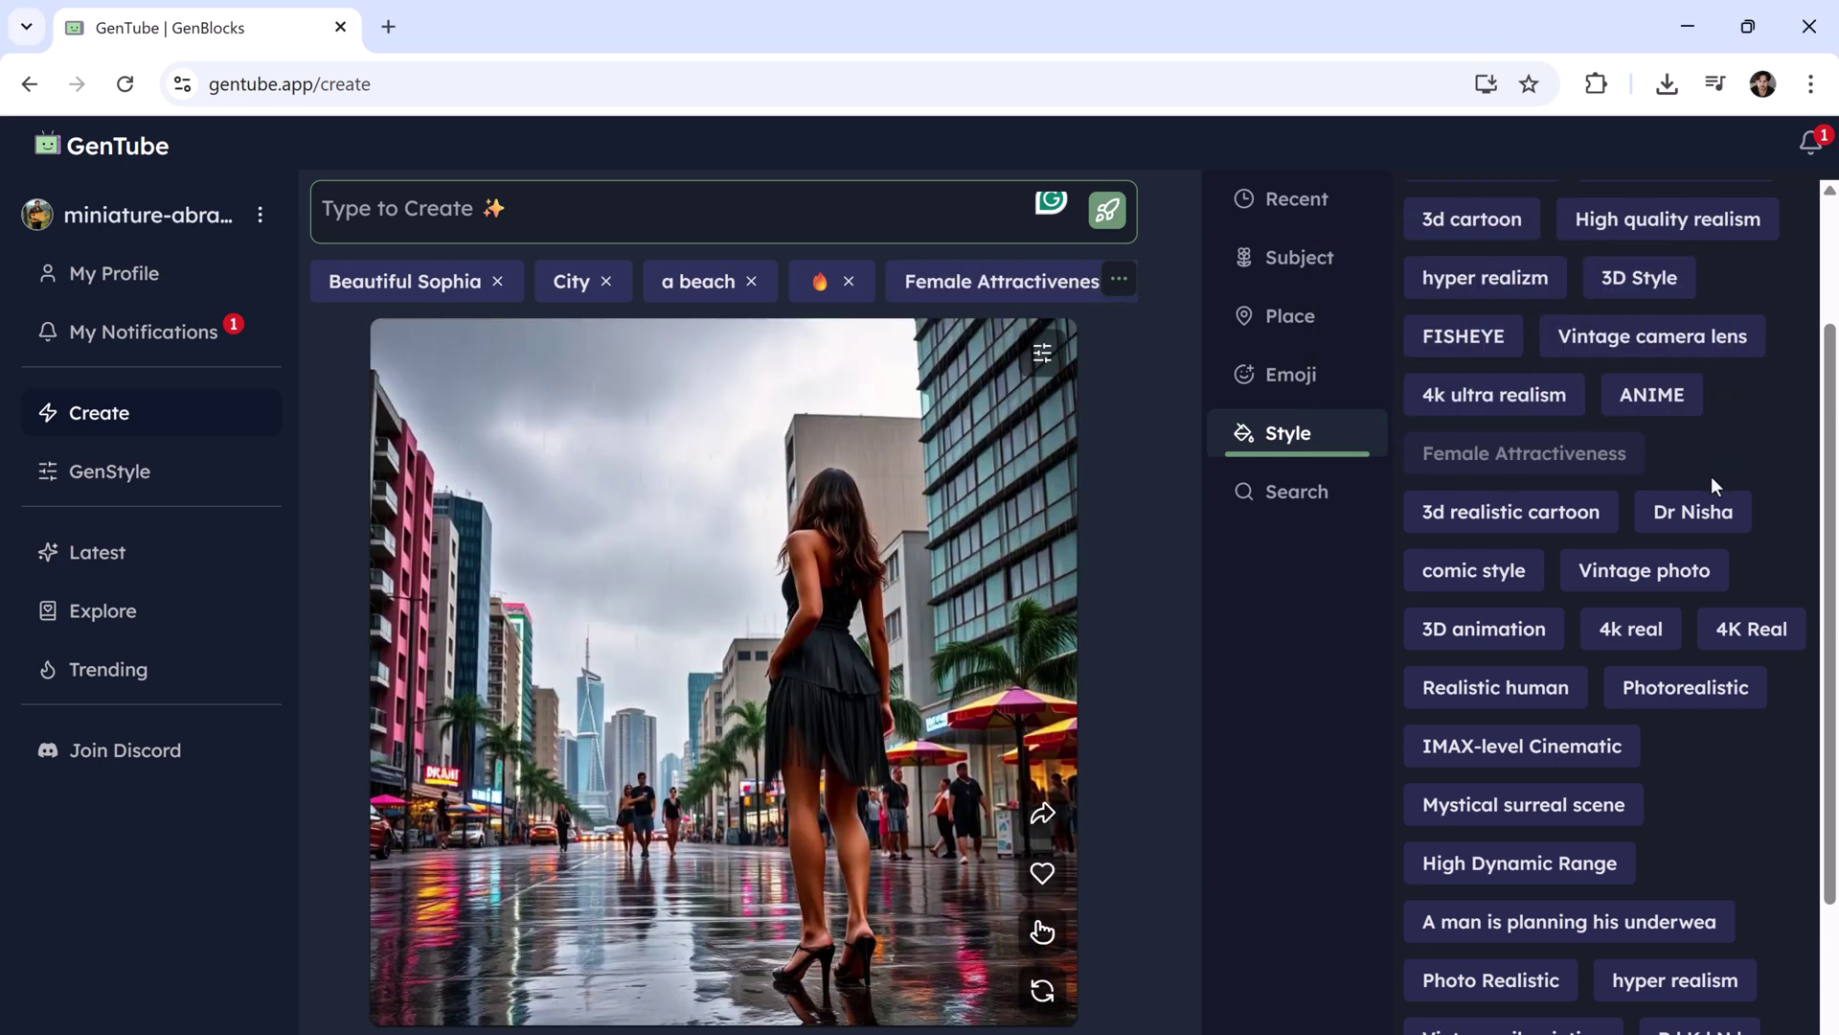
scroll(1712, 476, "up", 3)
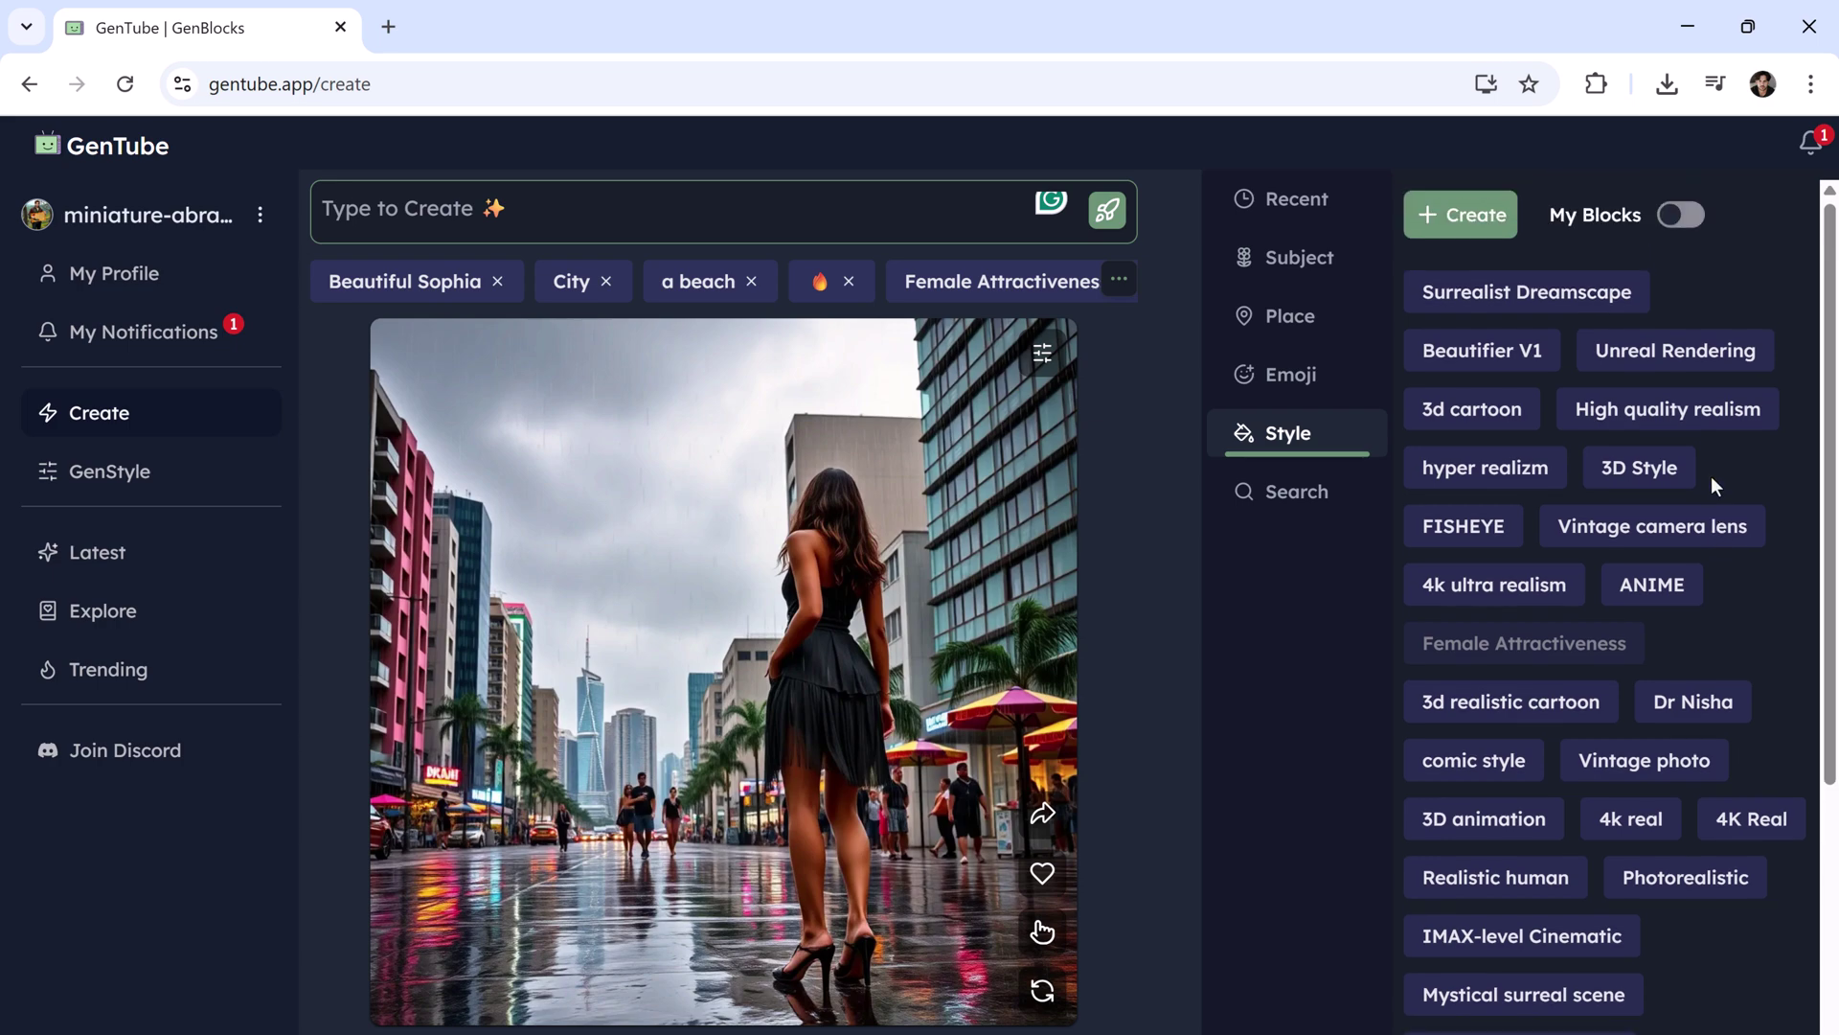
scroll(1476, 777, "down", 3)
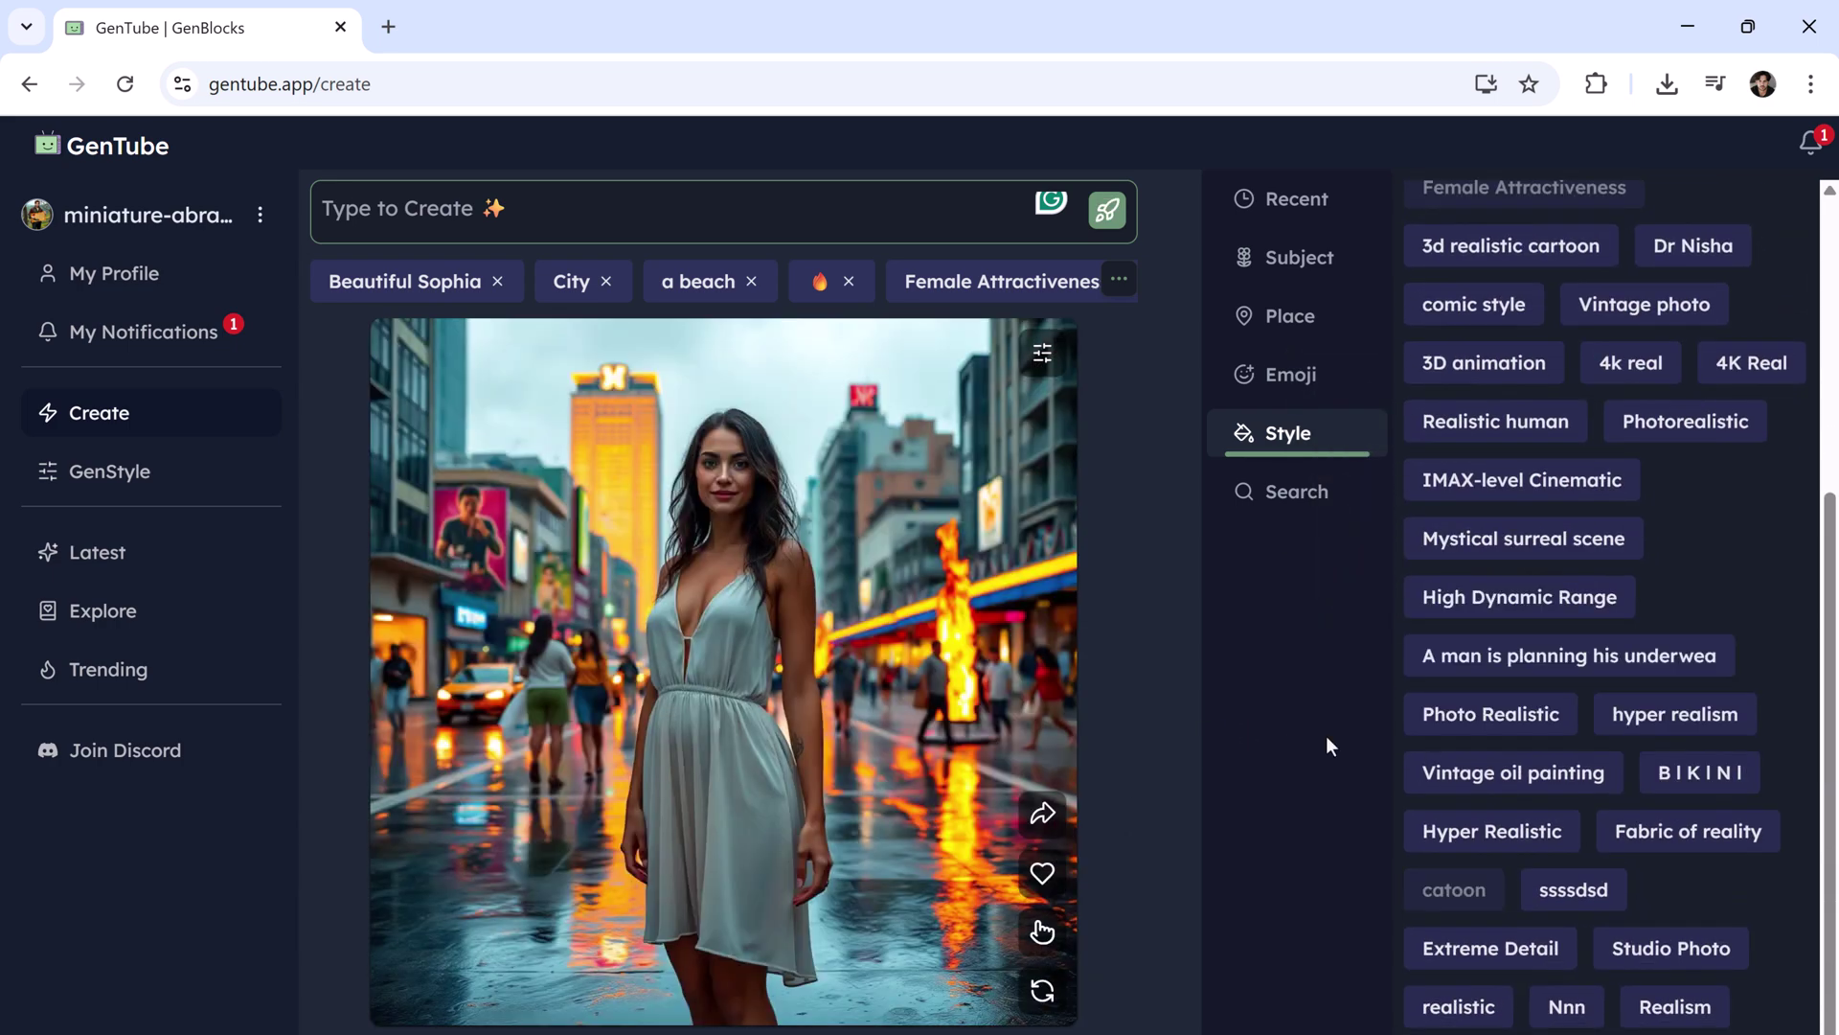
left_click(128, 481)
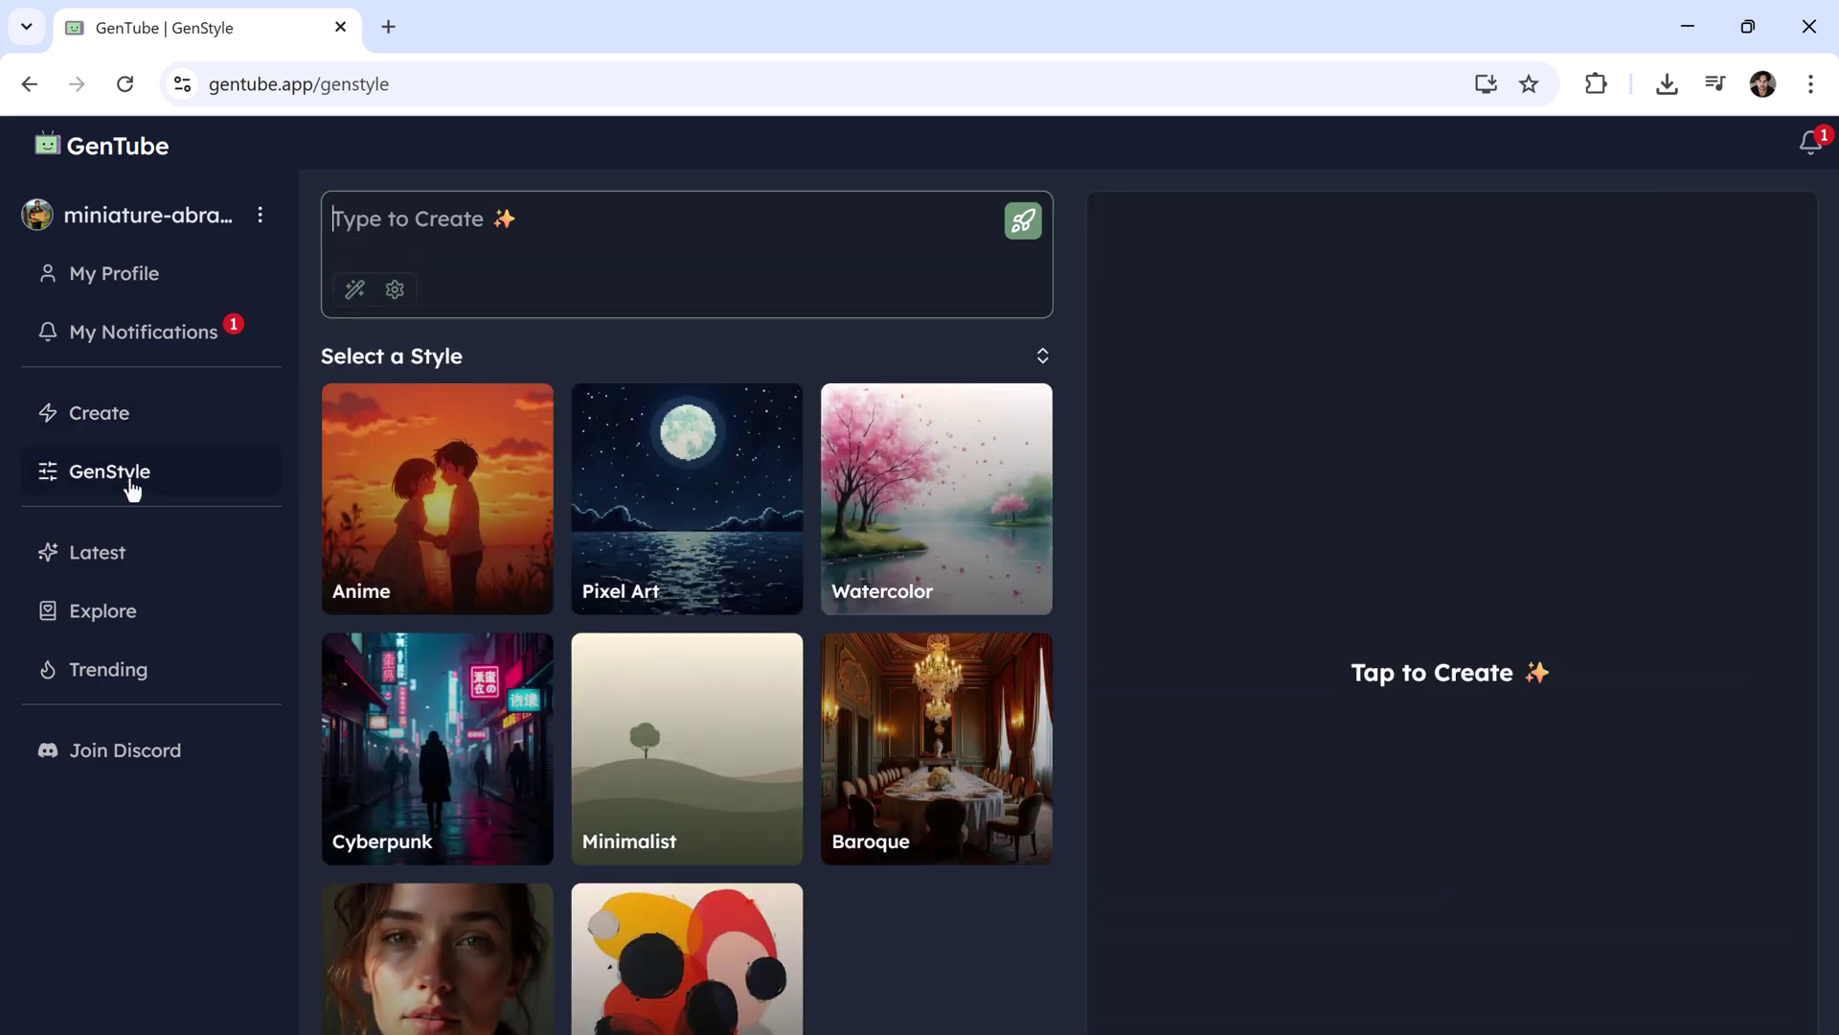
Generate a red vintage convertible on a coastal road, switching the style from Anime to Realism.
left_click(644, 271)
left_click(489, 478)
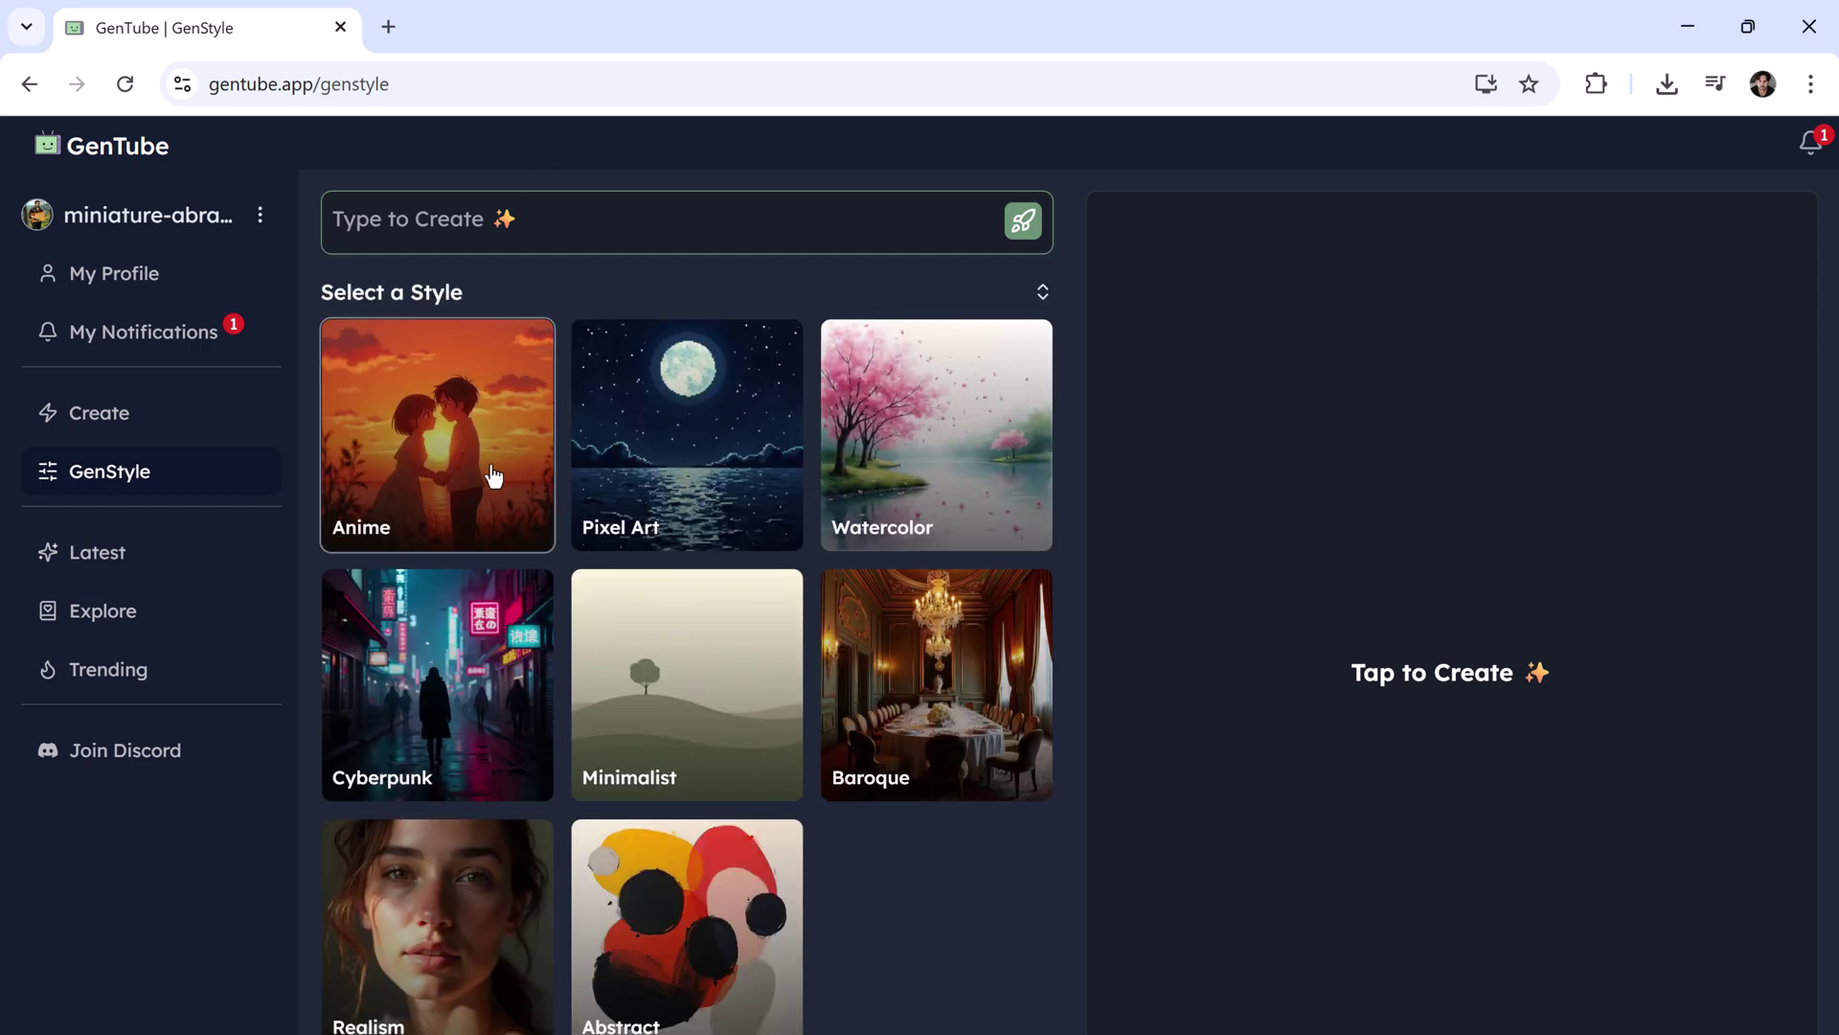
left_click(441, 900)
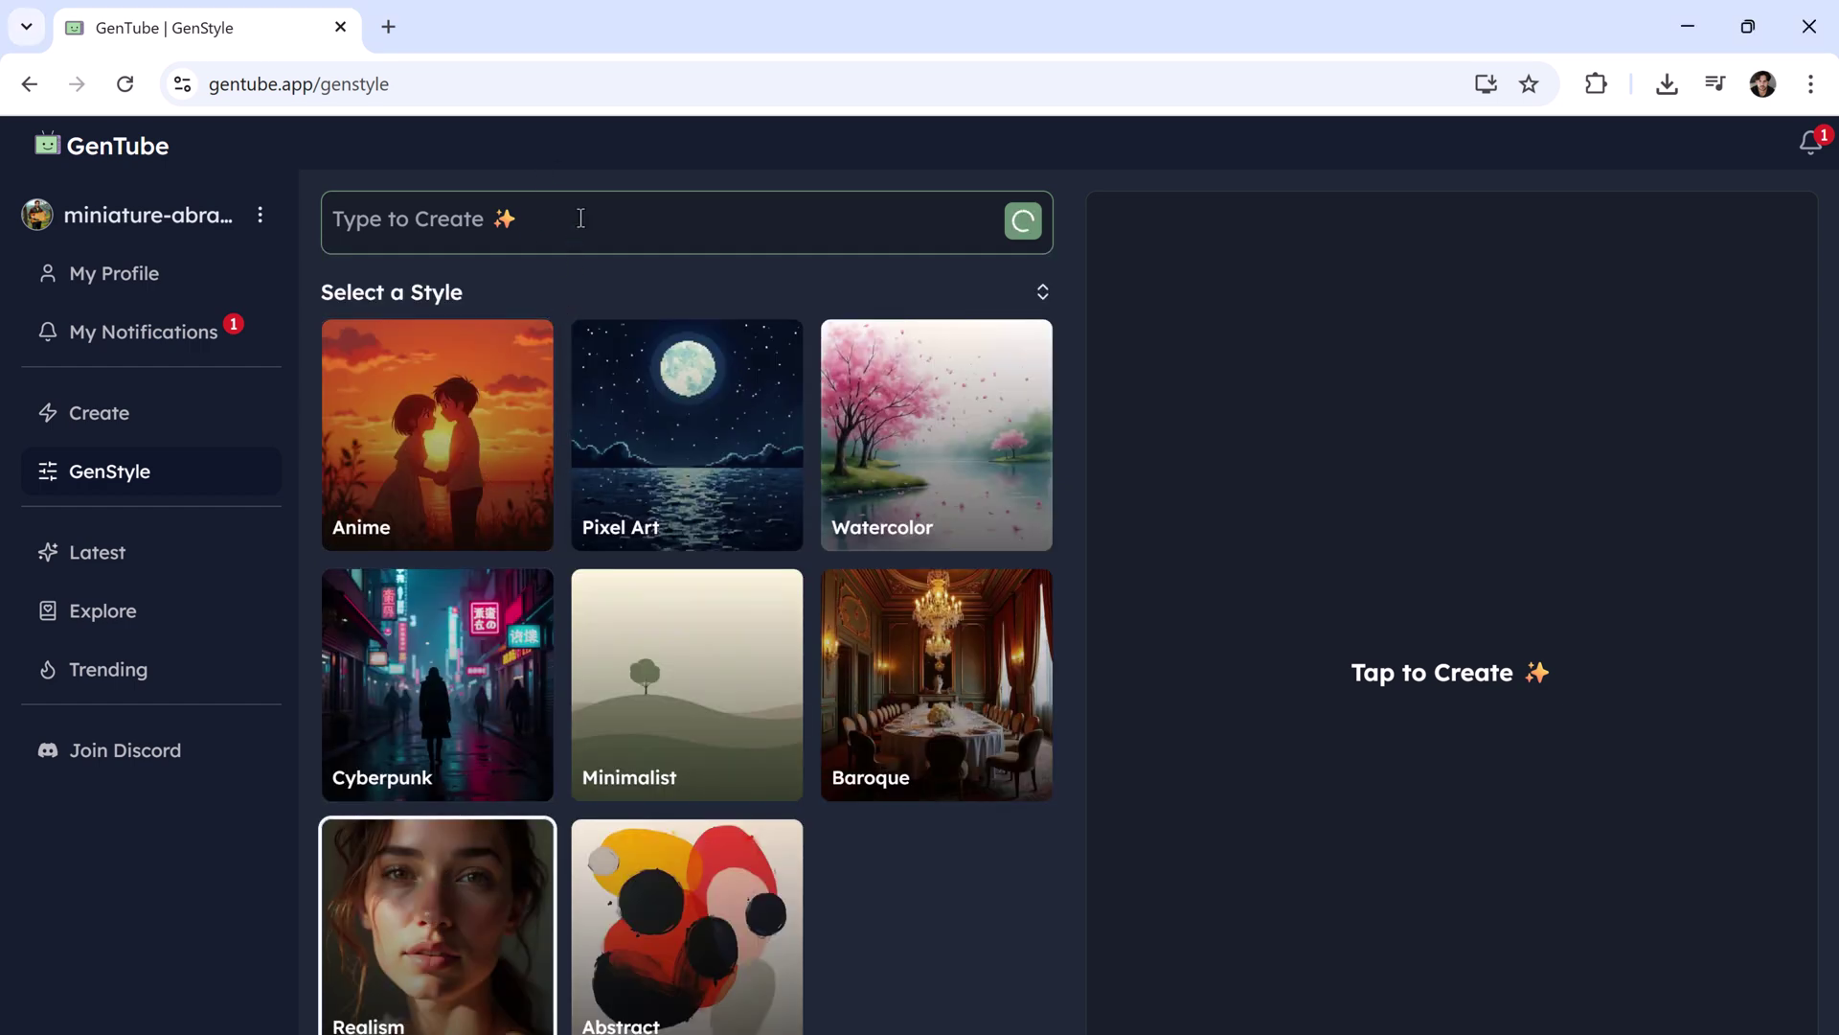
left_click(581, 218)
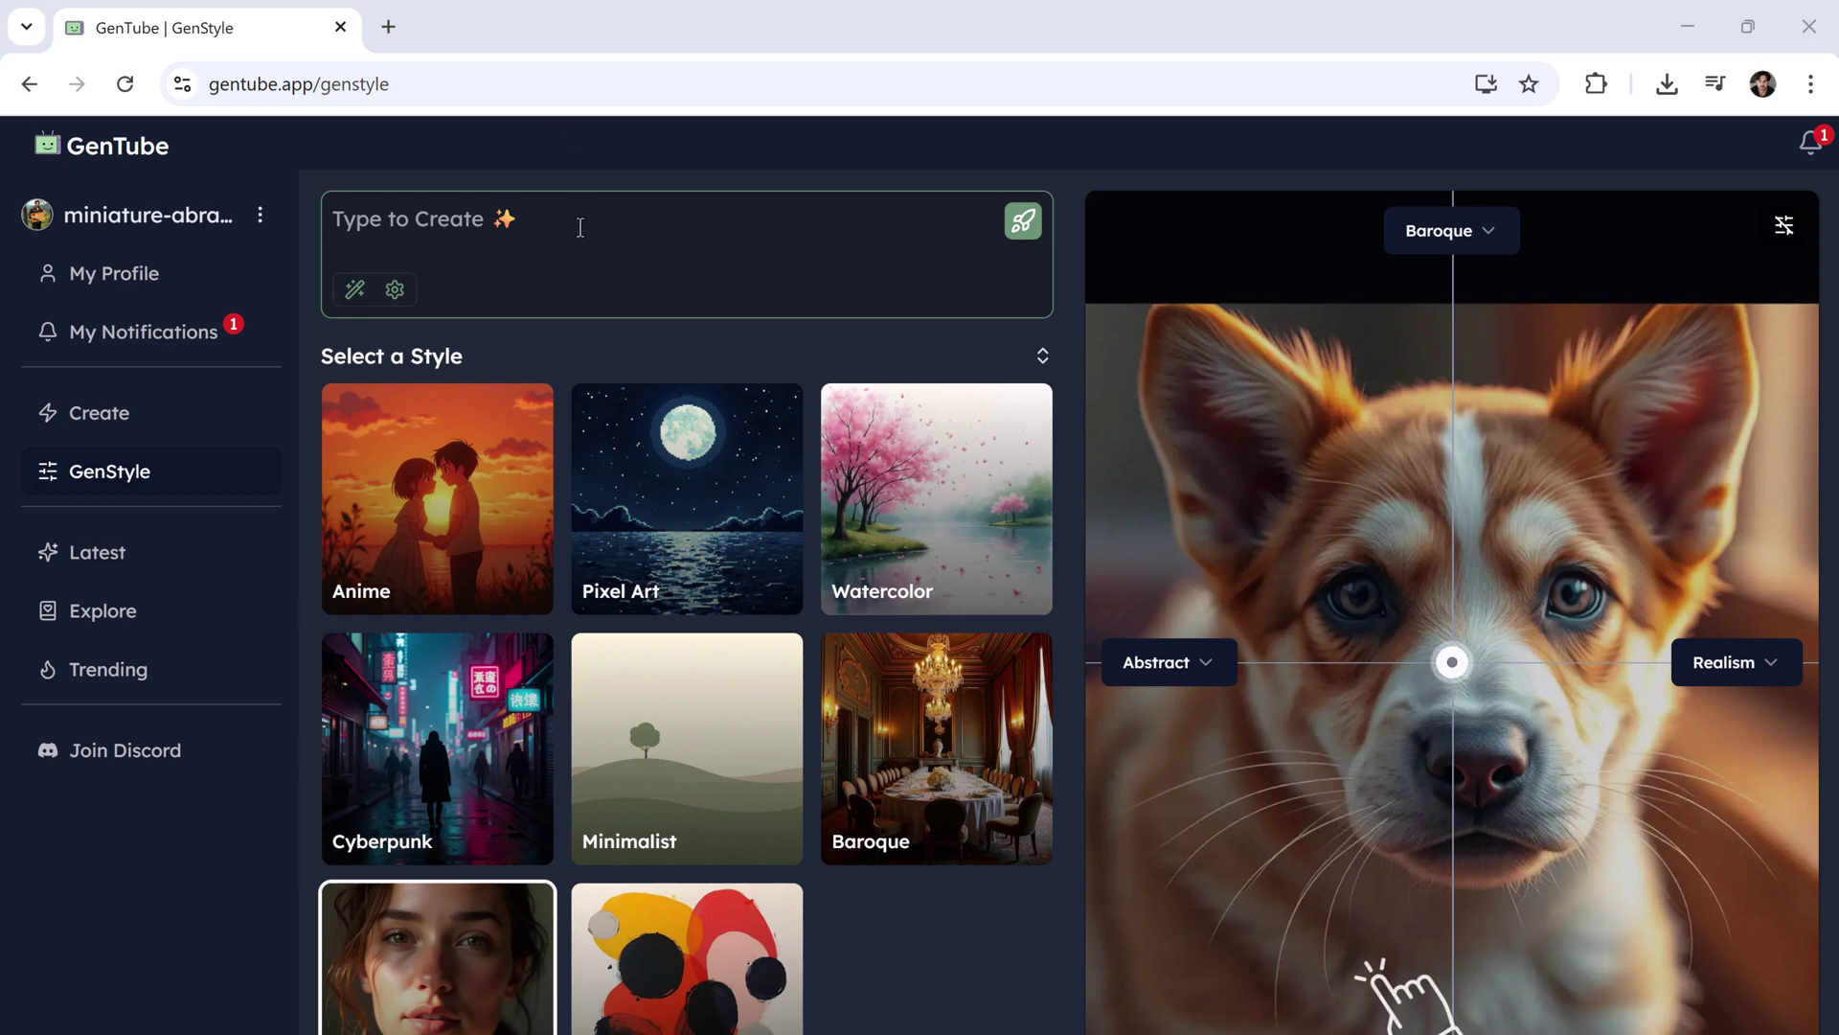
type("A red vintage convertible car parked on a coastal road")
key("Return")
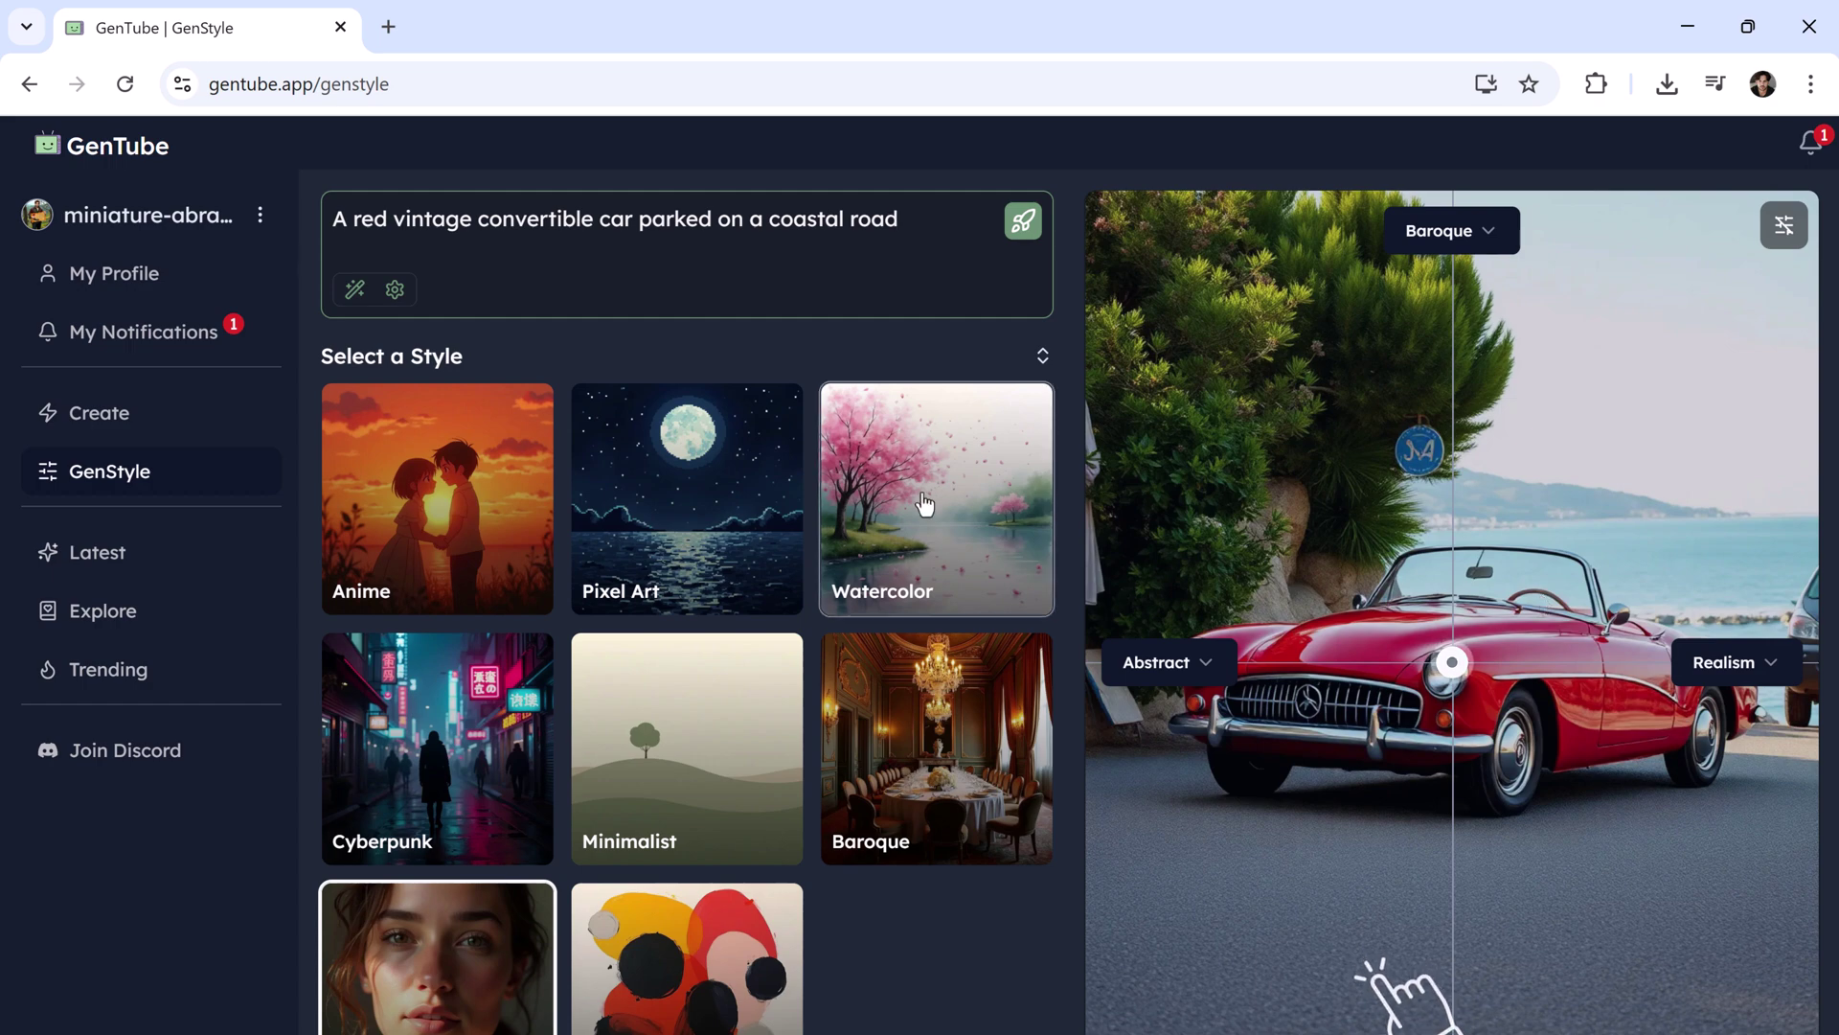
Re-render the convertible in Watercolor, then Cyberpunk, then Minimalist style.
left_click(924, 503)
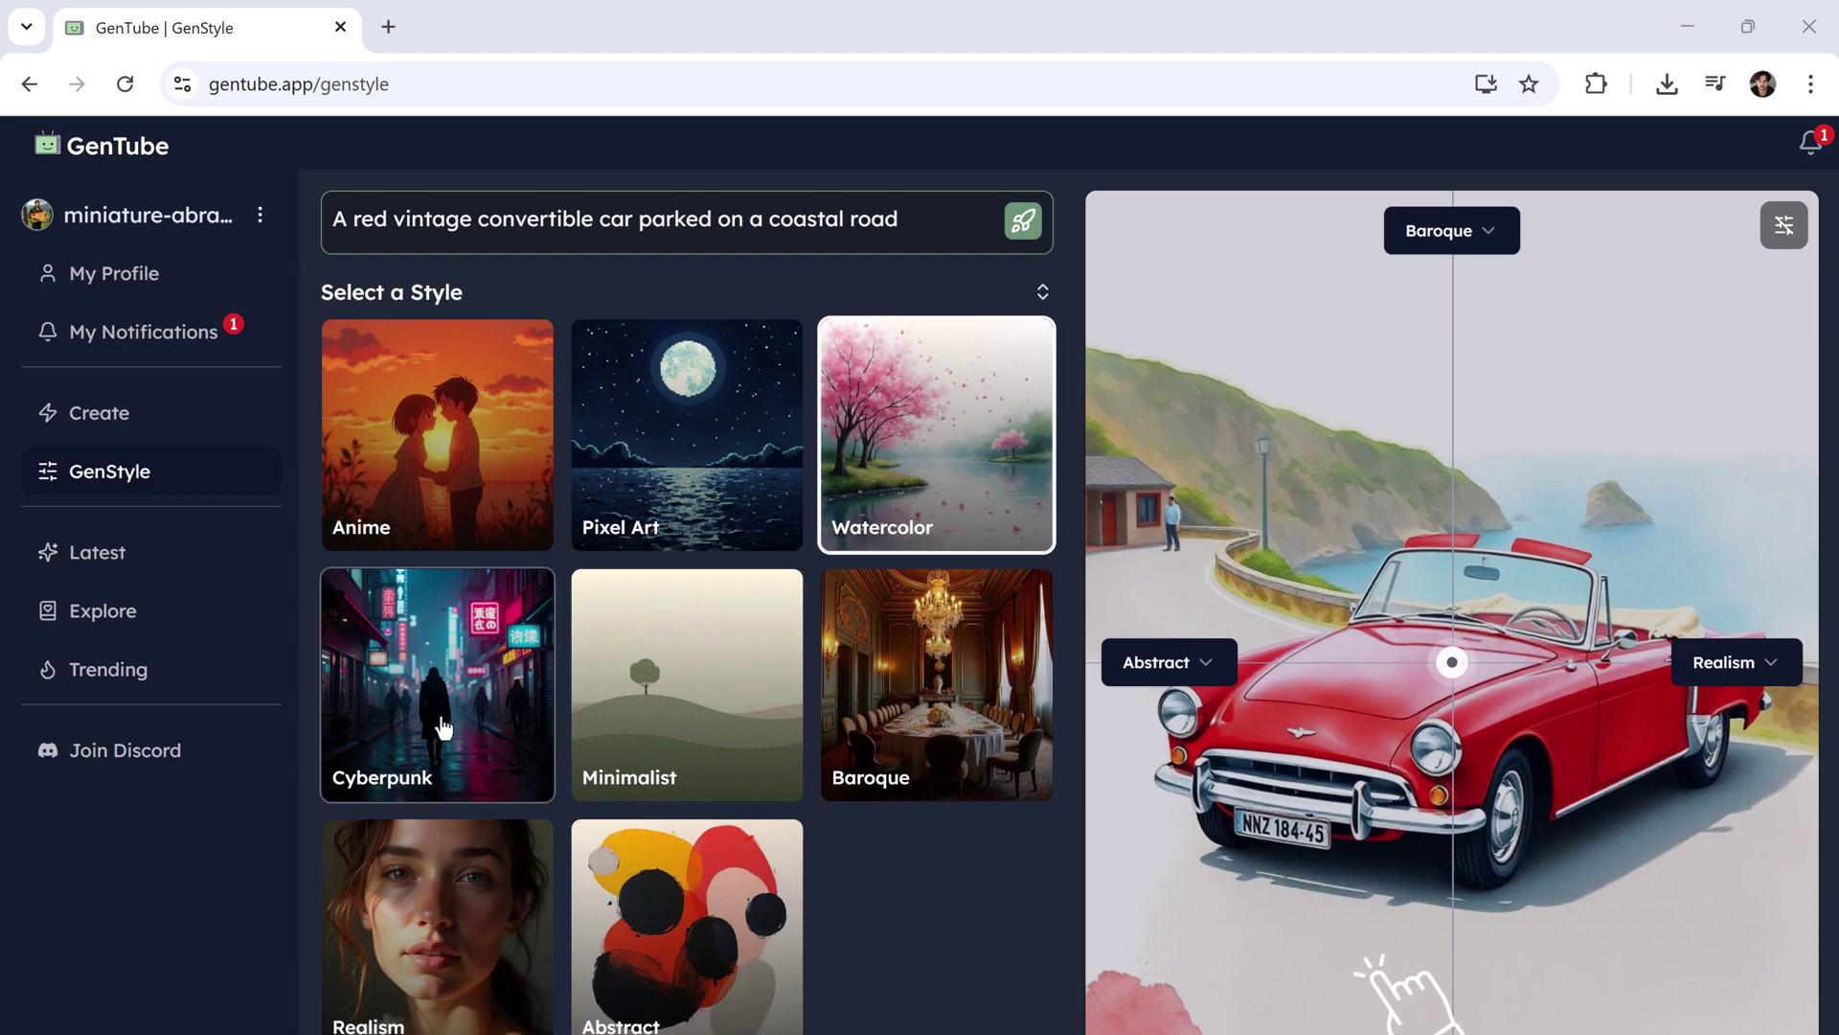
left_click(440, 727)
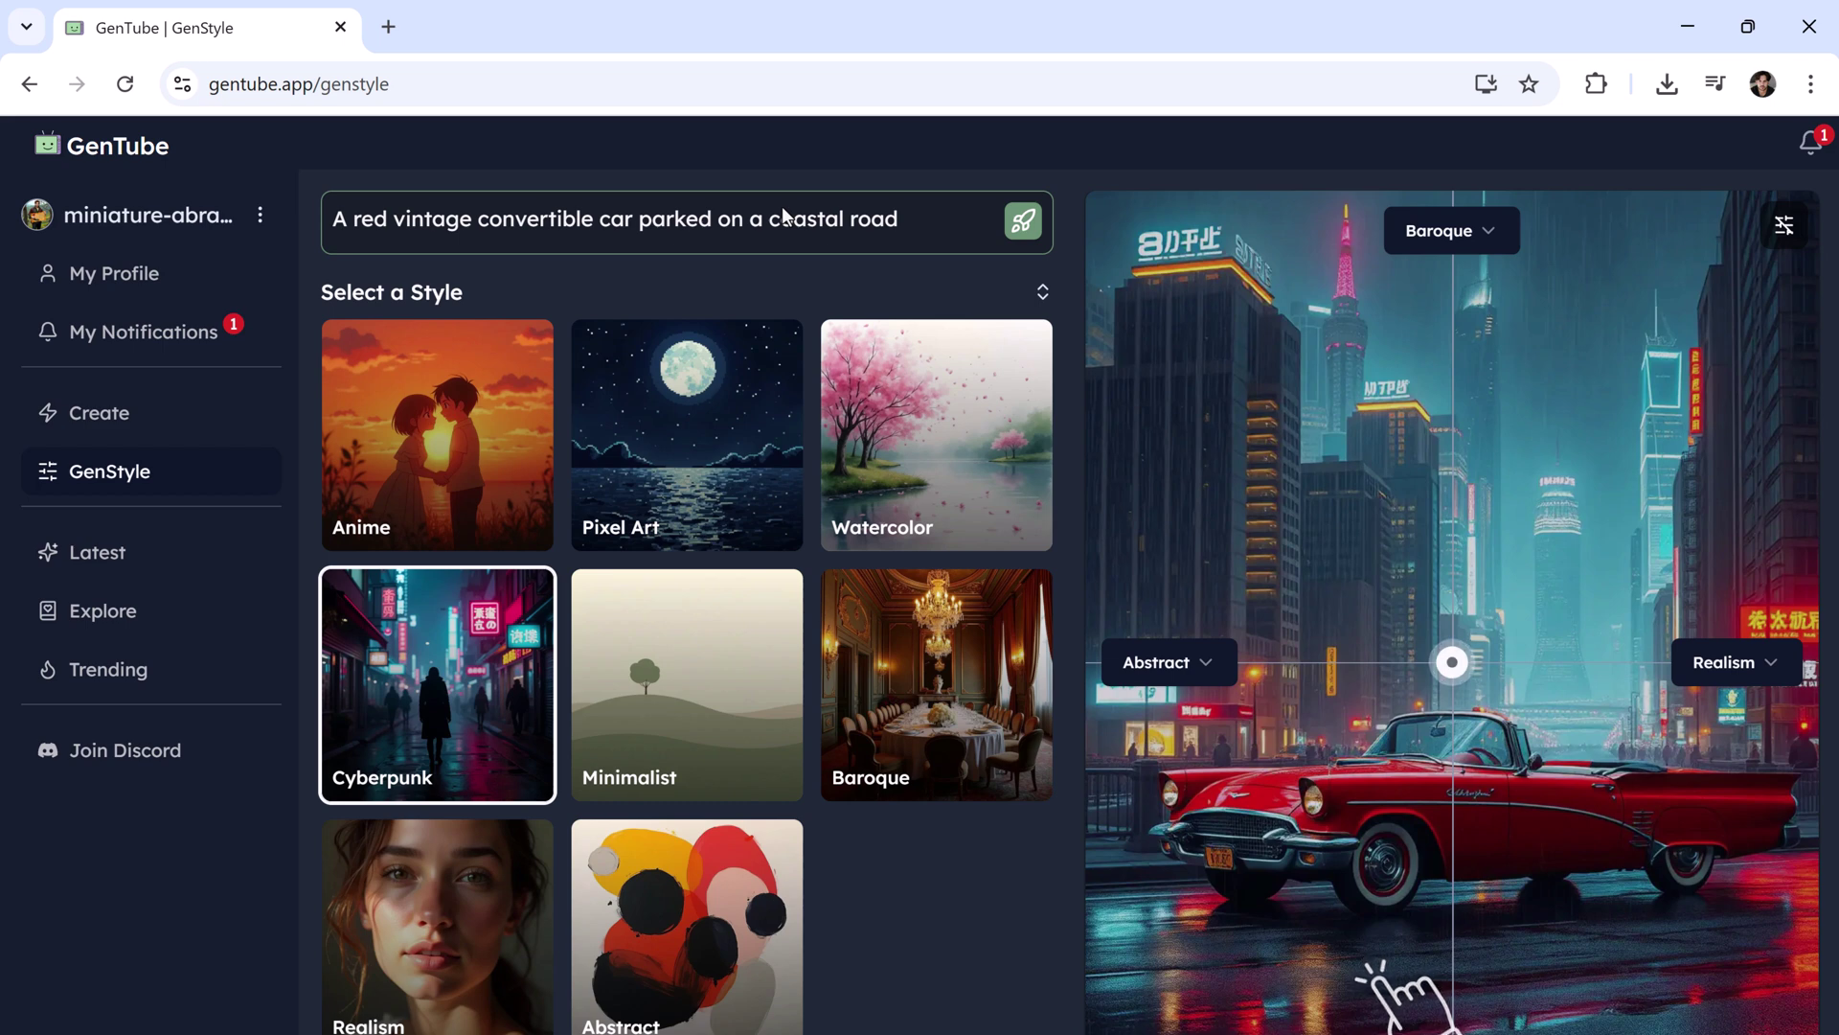
scroll(748, 431, "down", 1)
left_click(714, 662)
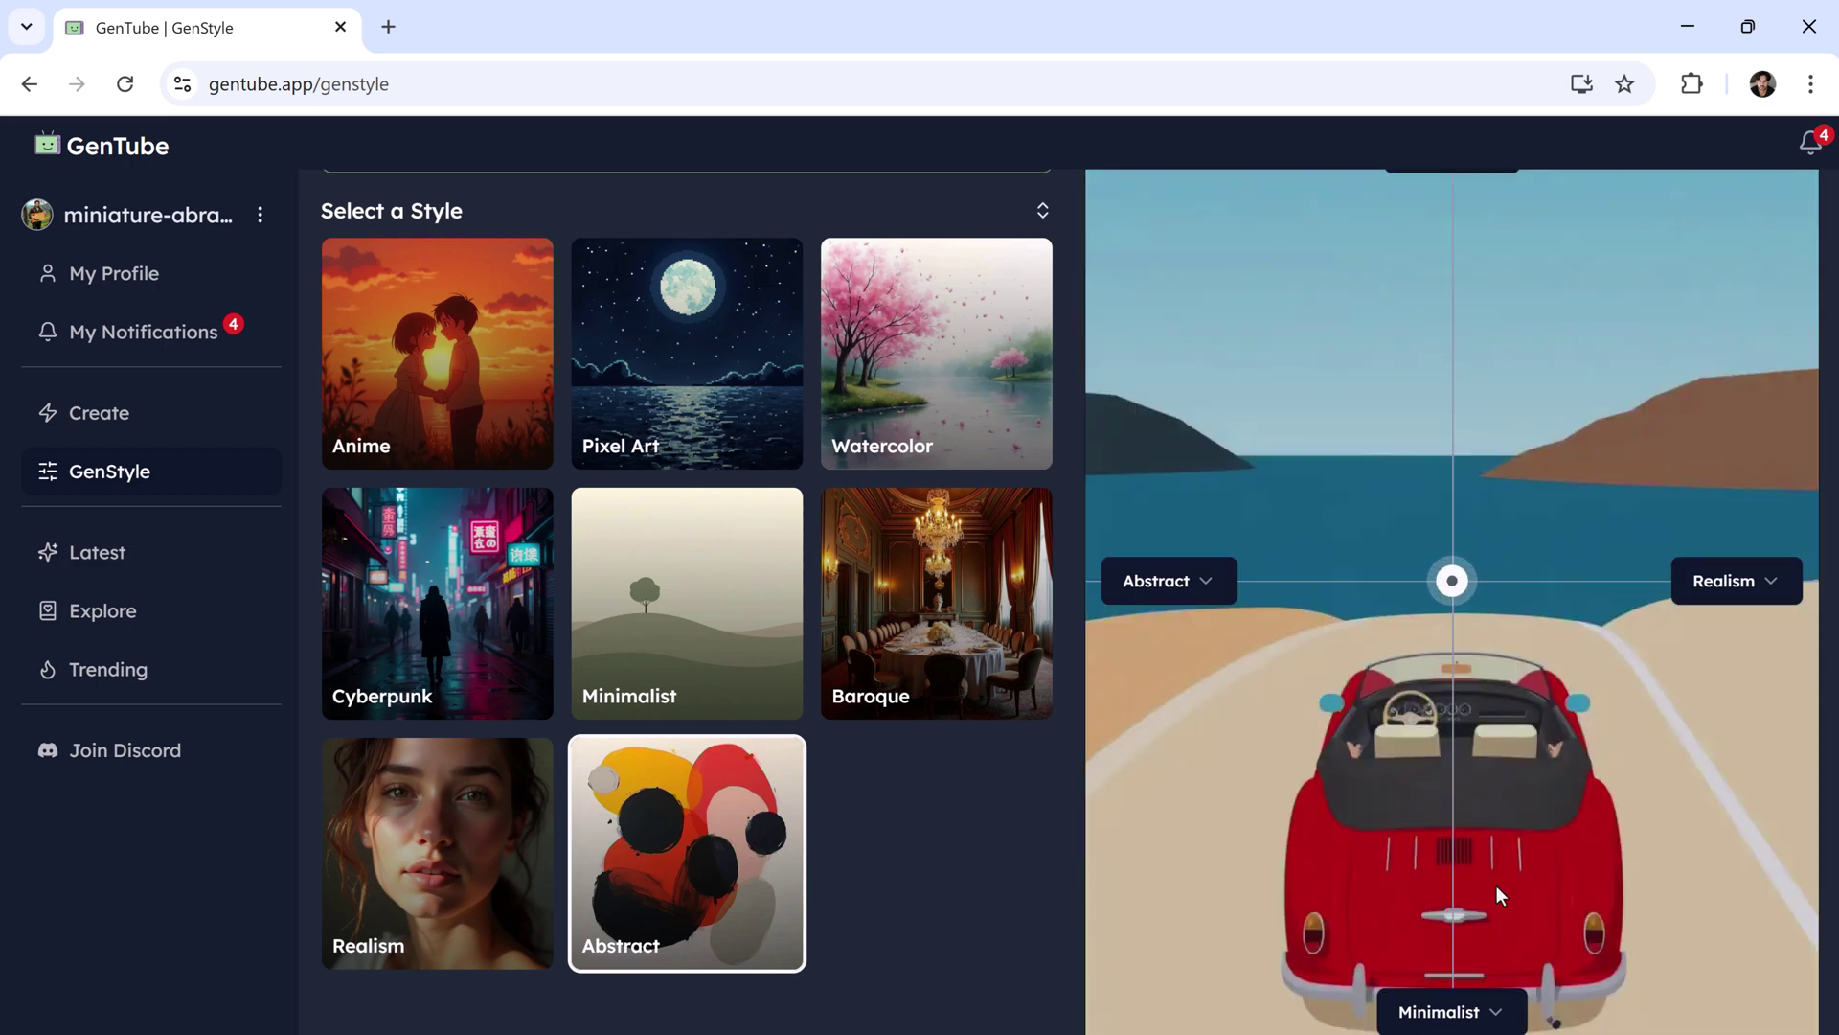
scroll(1510, 884, "up", 1)
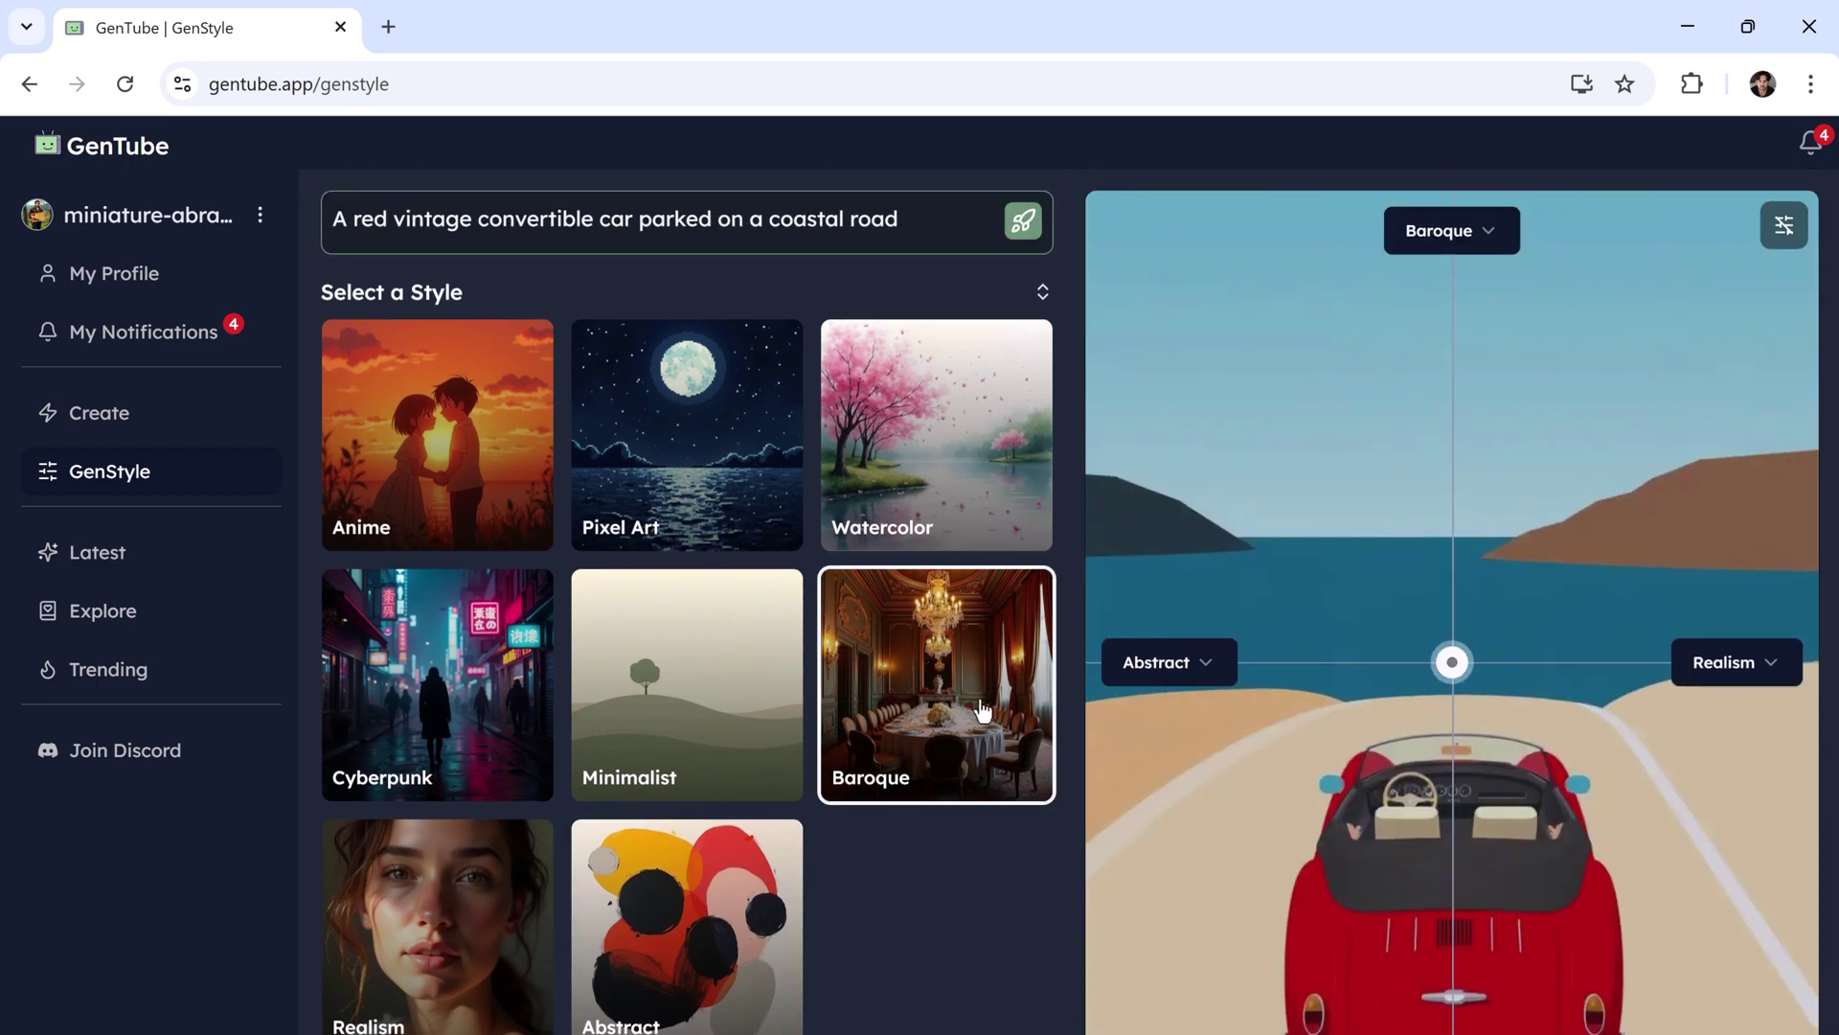
Apply Baroque, shift the blend toward Realism and Minimalist, then recentre it.
left_click(981, 711)
scroll(982, 709, "down", 1)
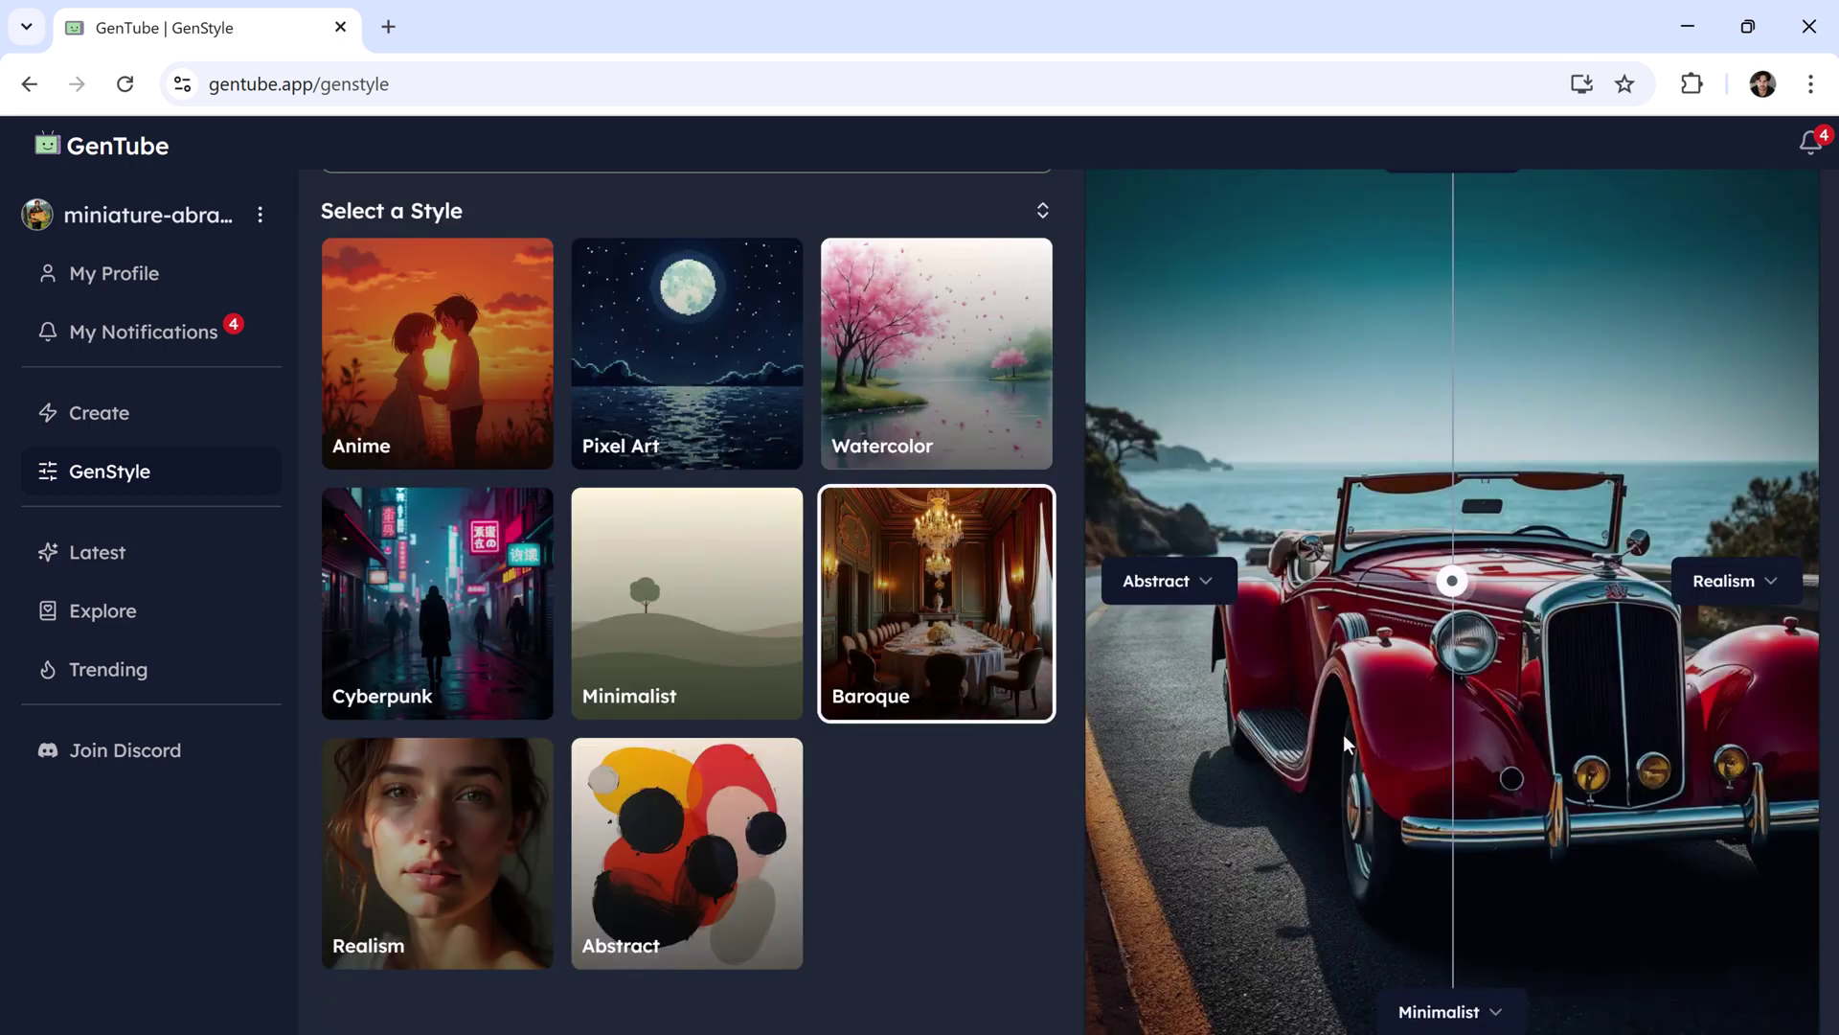
left_click(1367, 747)
scroll(1487, 790, "down", 1)
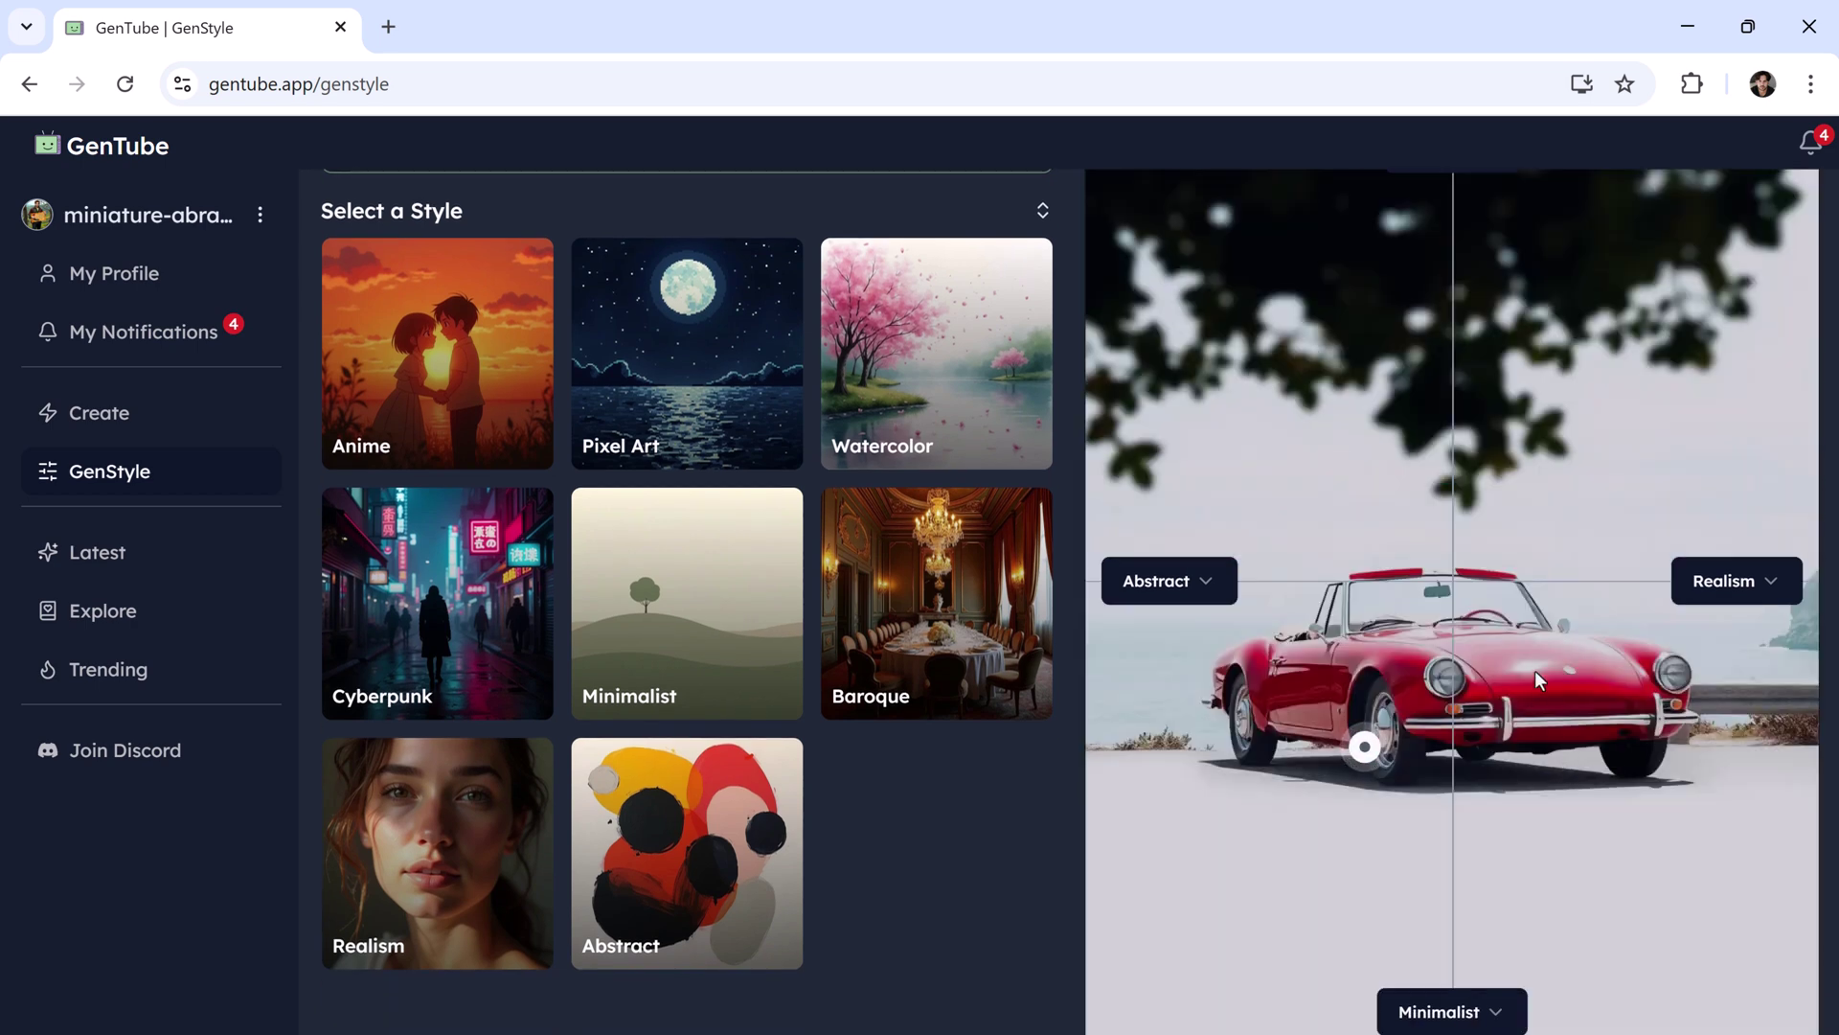
left_click(1461, 600)
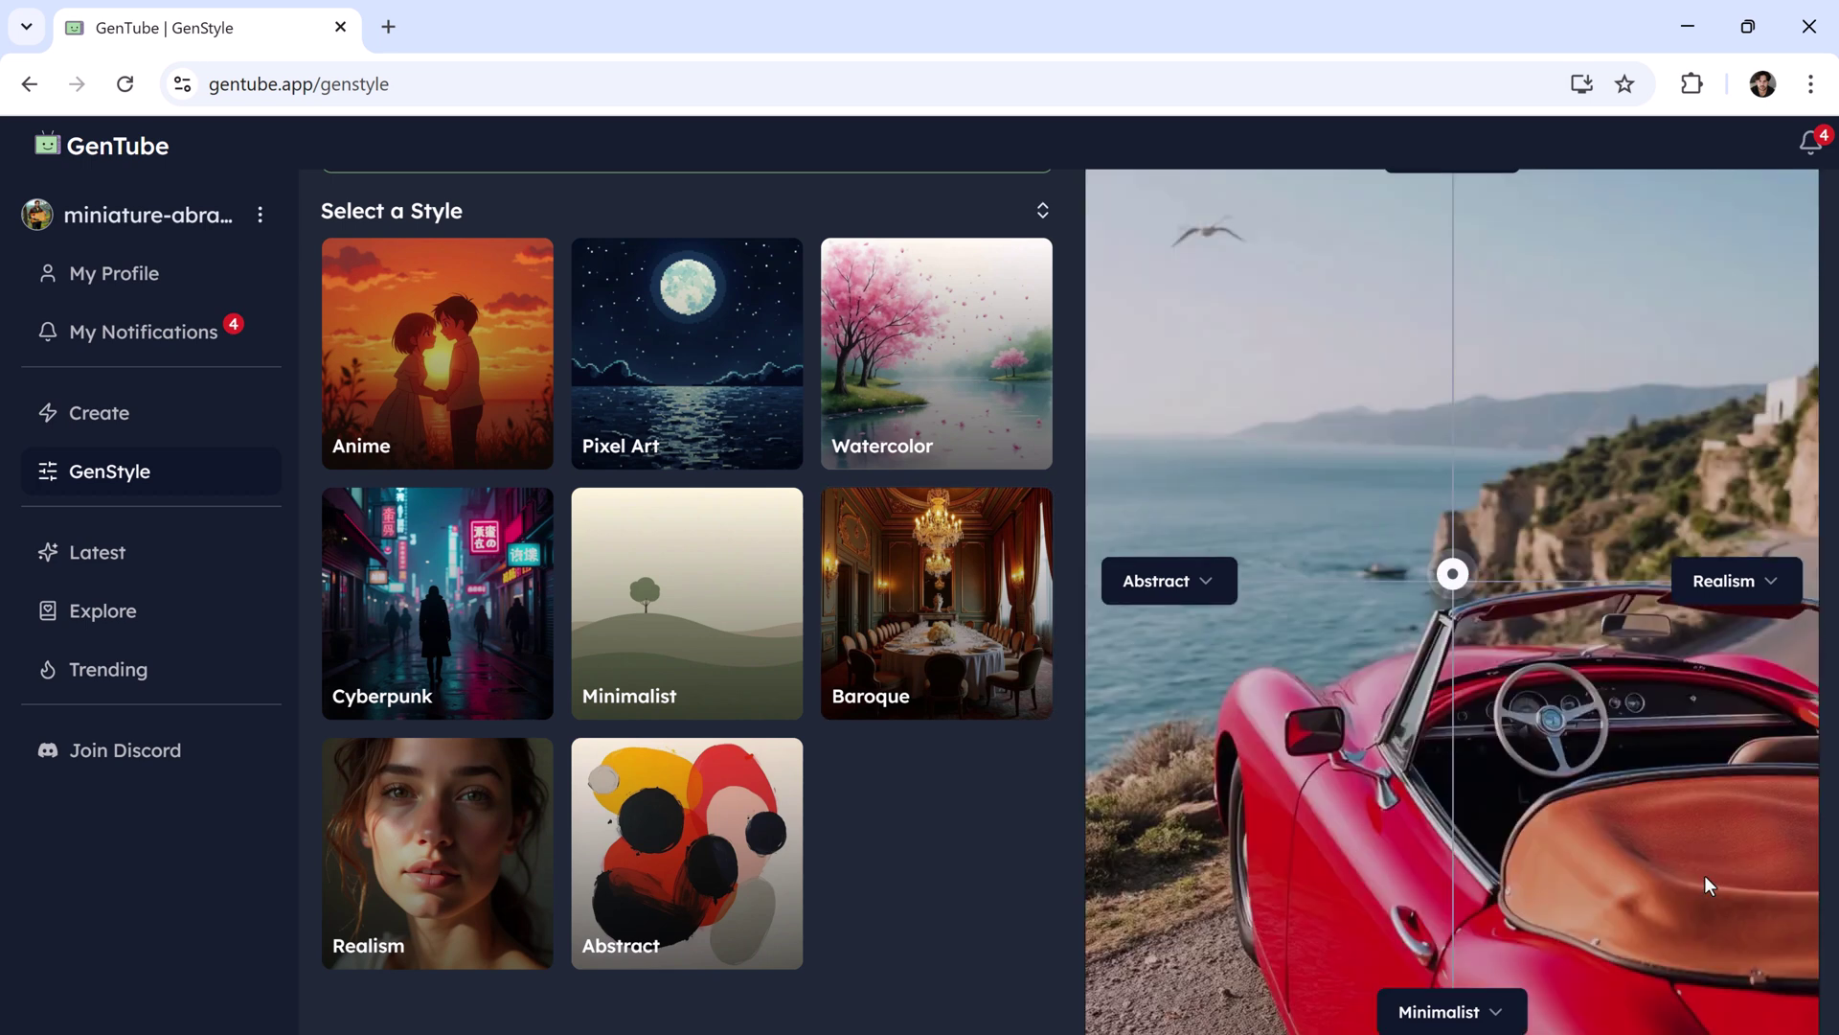
scroll(1484, 845, "up", 1)
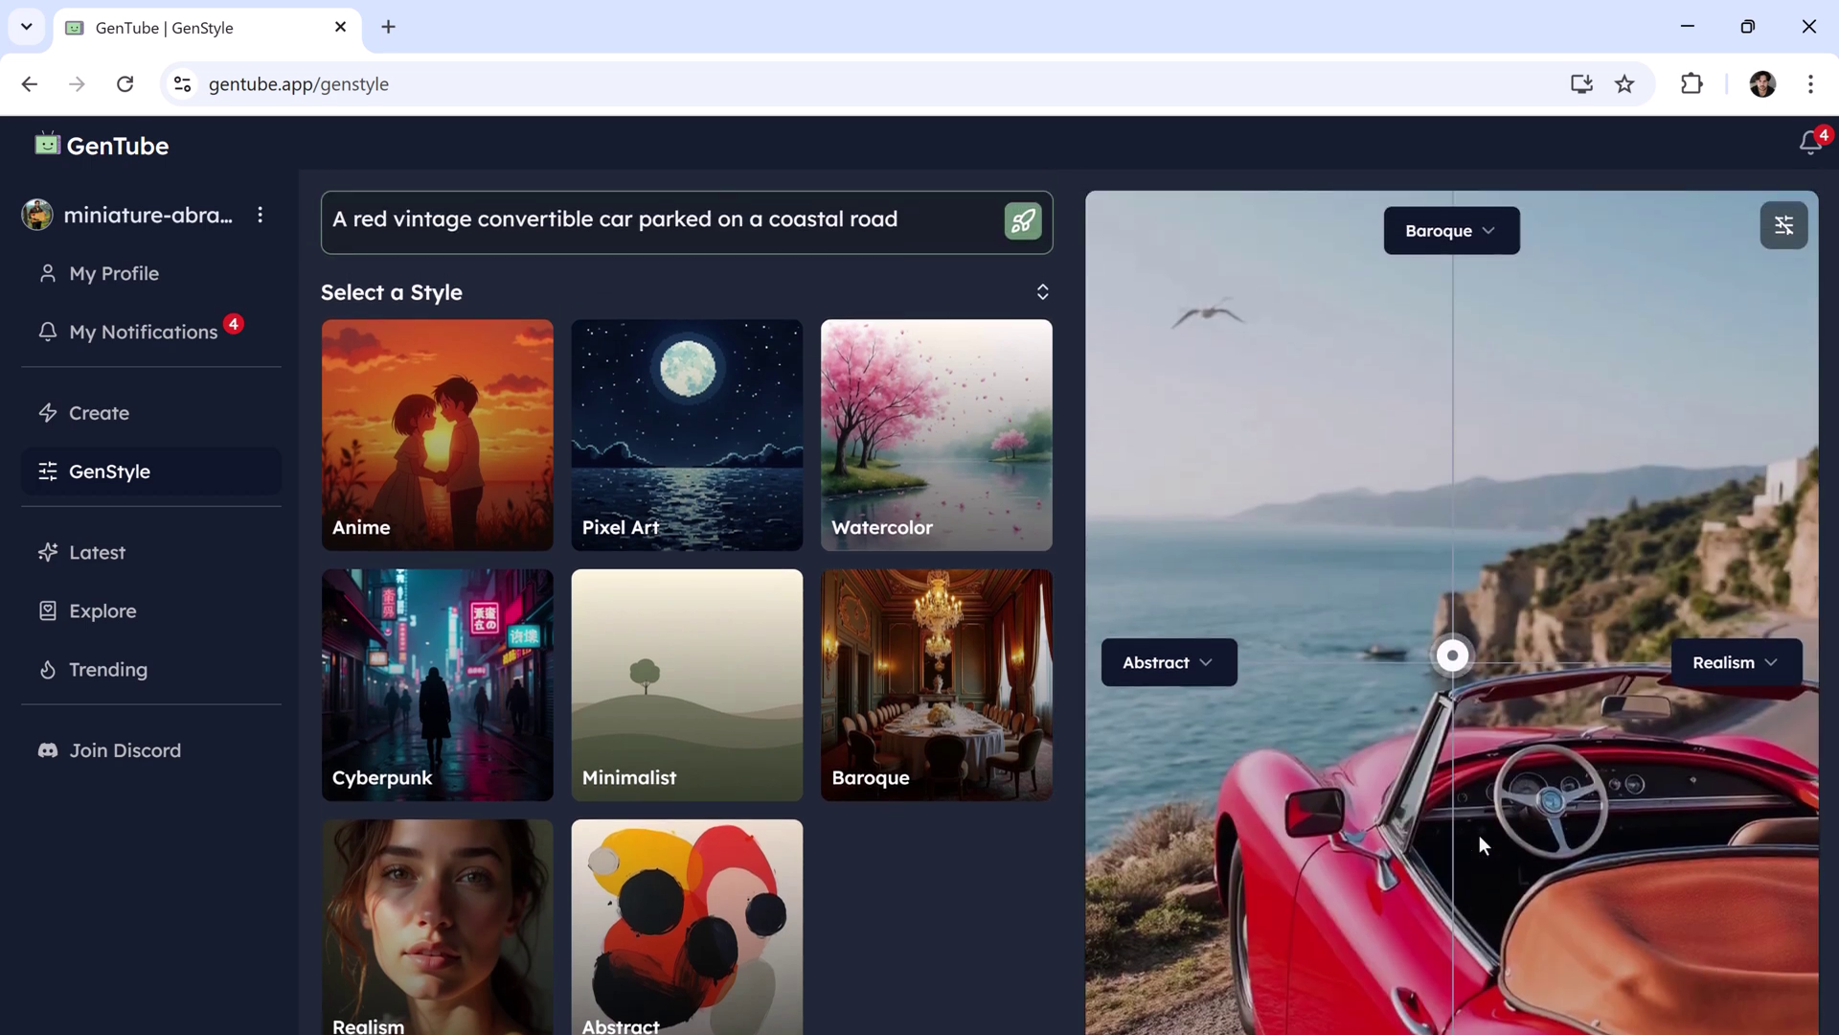